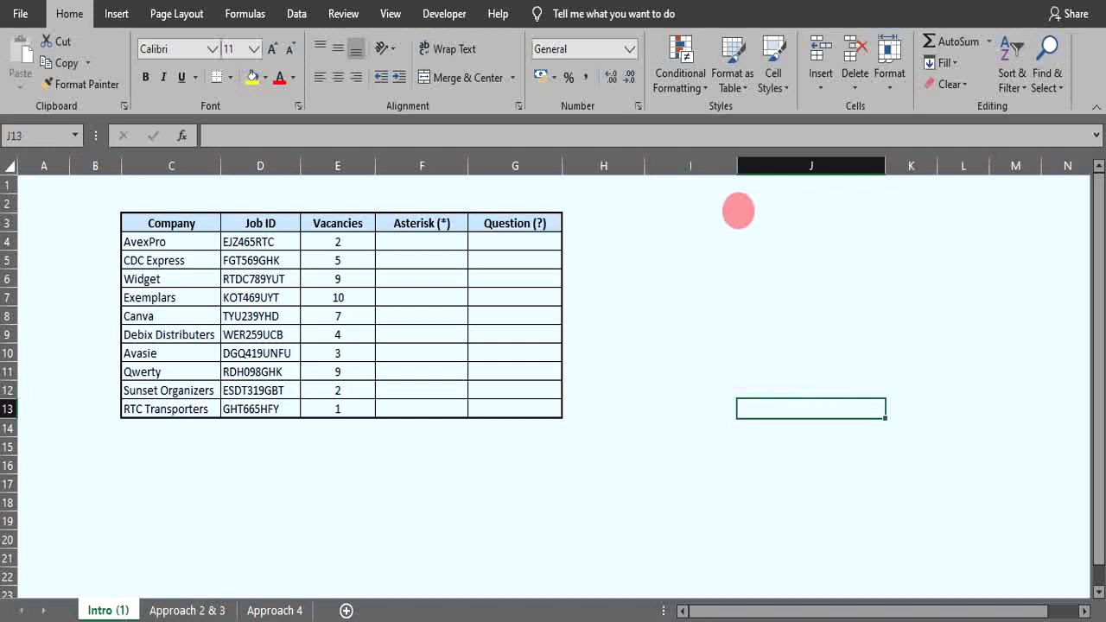
left_click(422, 243)
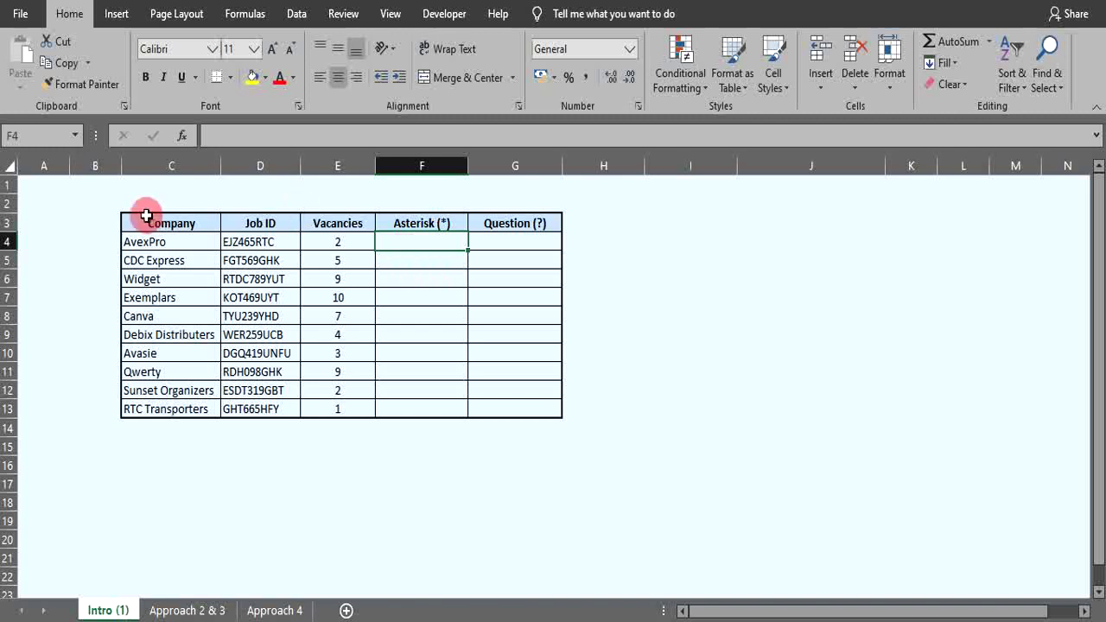
left_click_drag(136, 242, 148, 403)
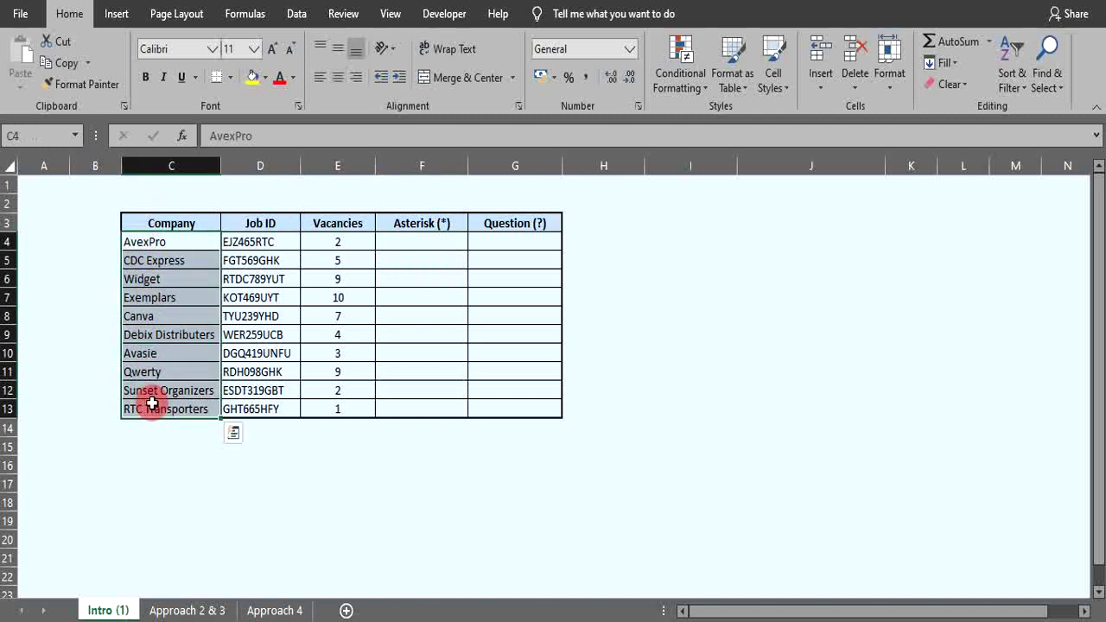
left_click(440, 350)
left_click(400, 242)
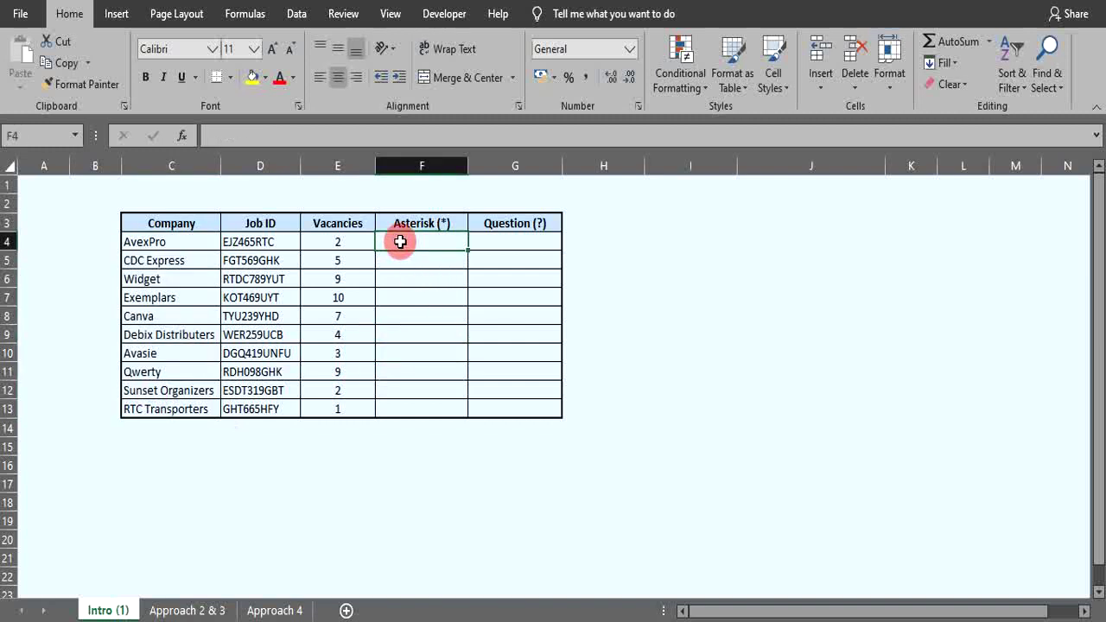
left_click_drag(160, 242, 183, 405)
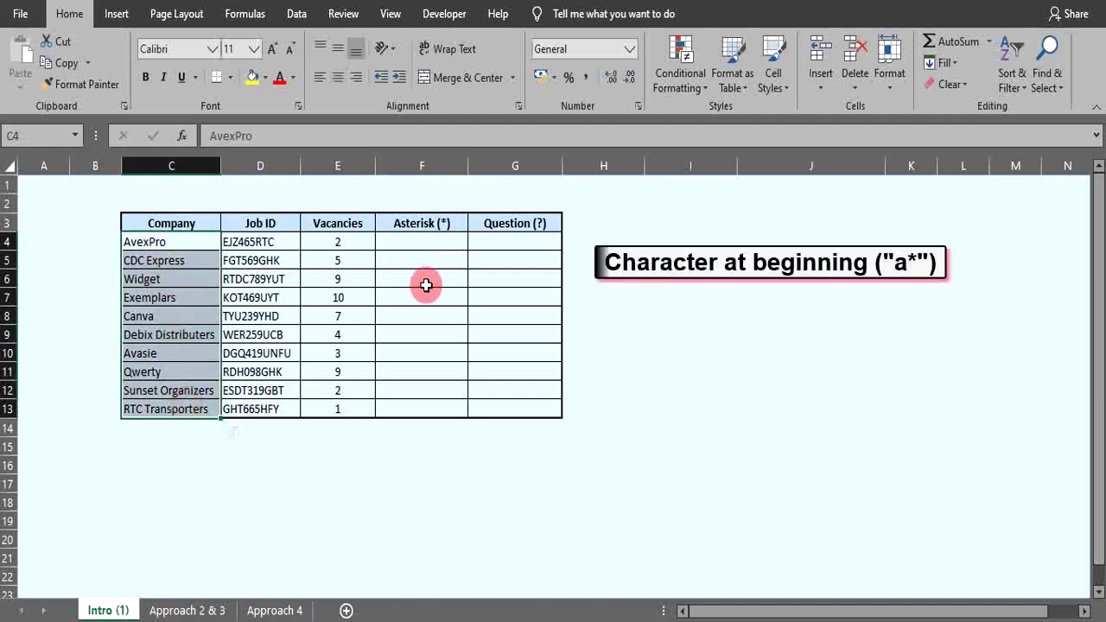
Step: Enter the formula =COUNTIF(C4,"a*") in cell F4 to flag a company name beginning with "a"
left_click(410, 242)
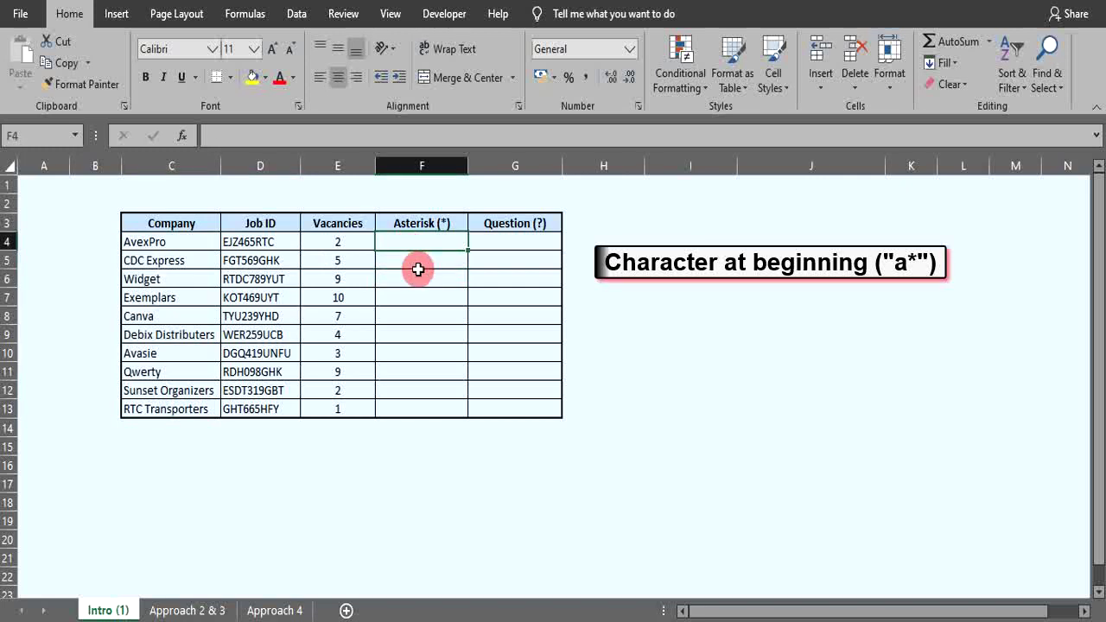
type("=")
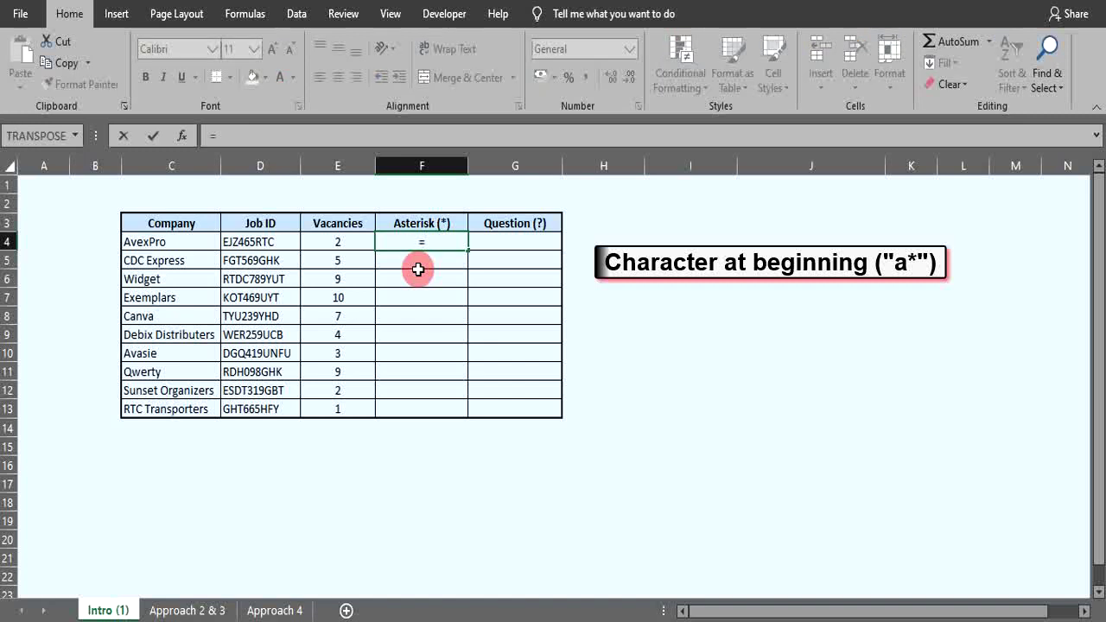
type("count")
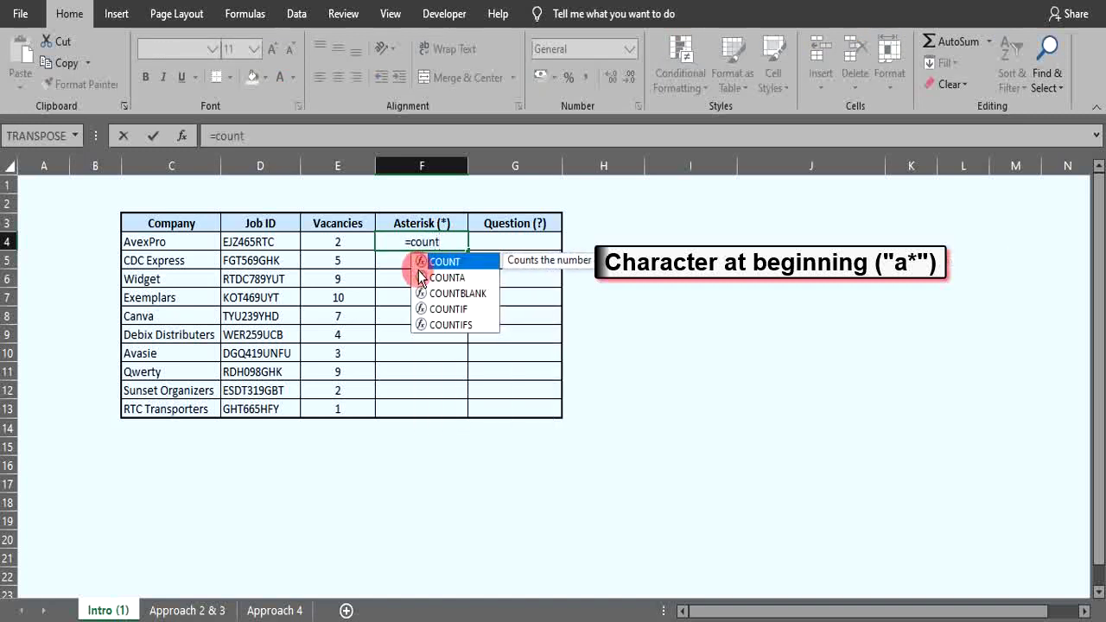
type("if(")
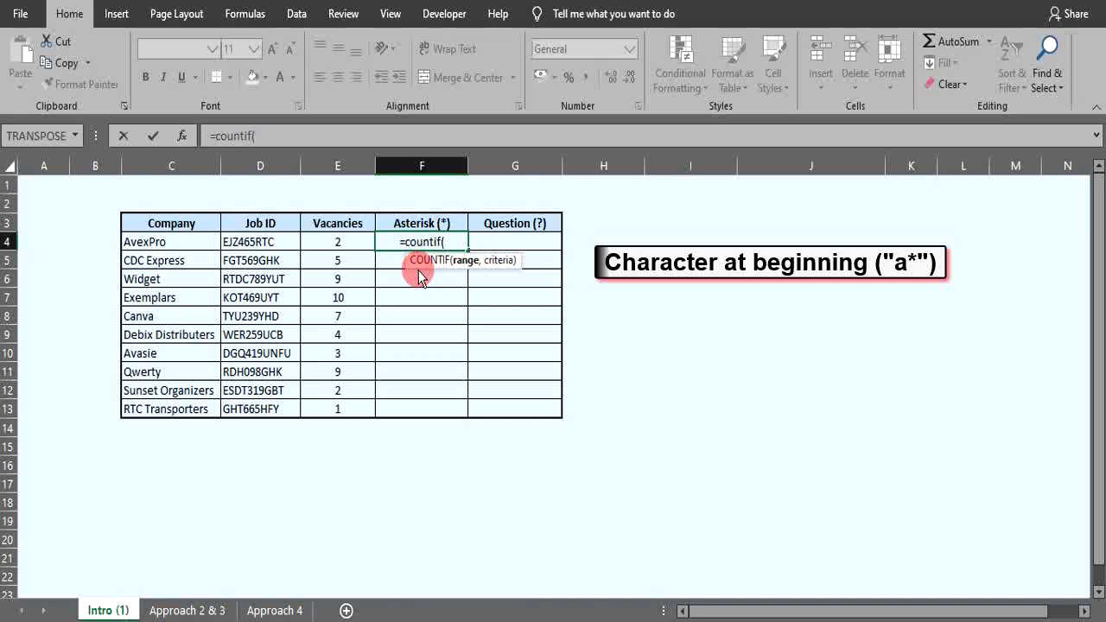
left_click(173, 245)
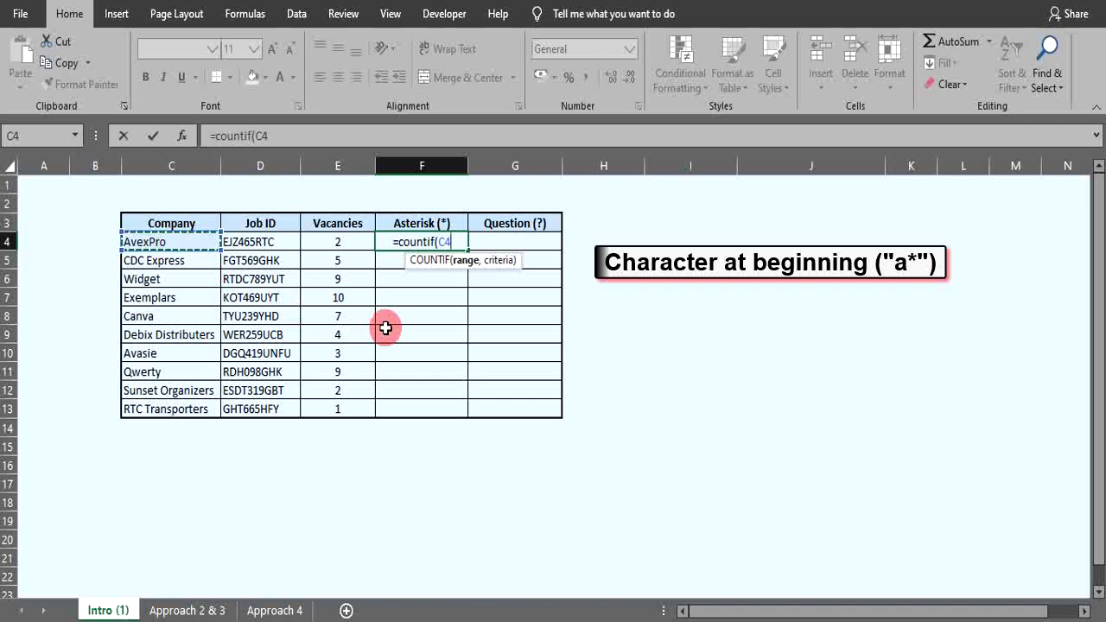
type(",")
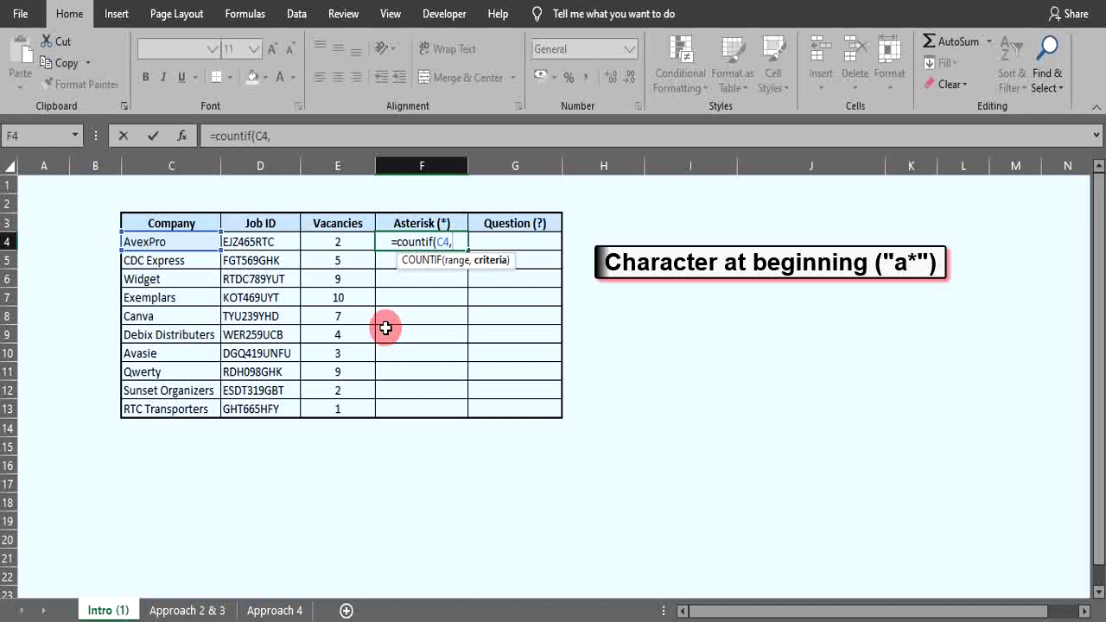
type("\"")
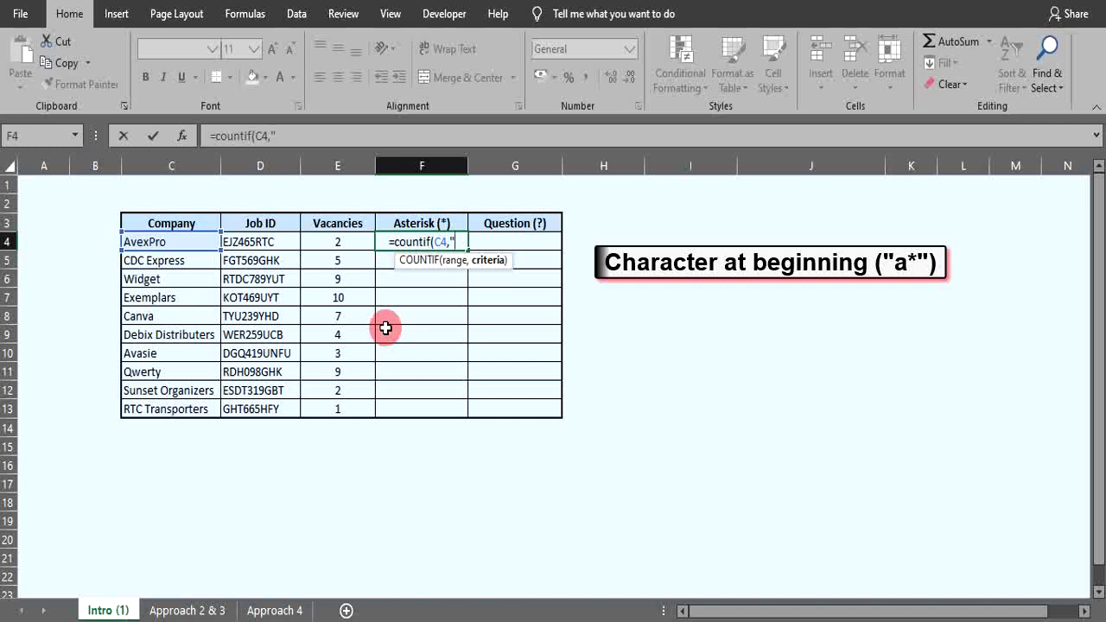
type("a")
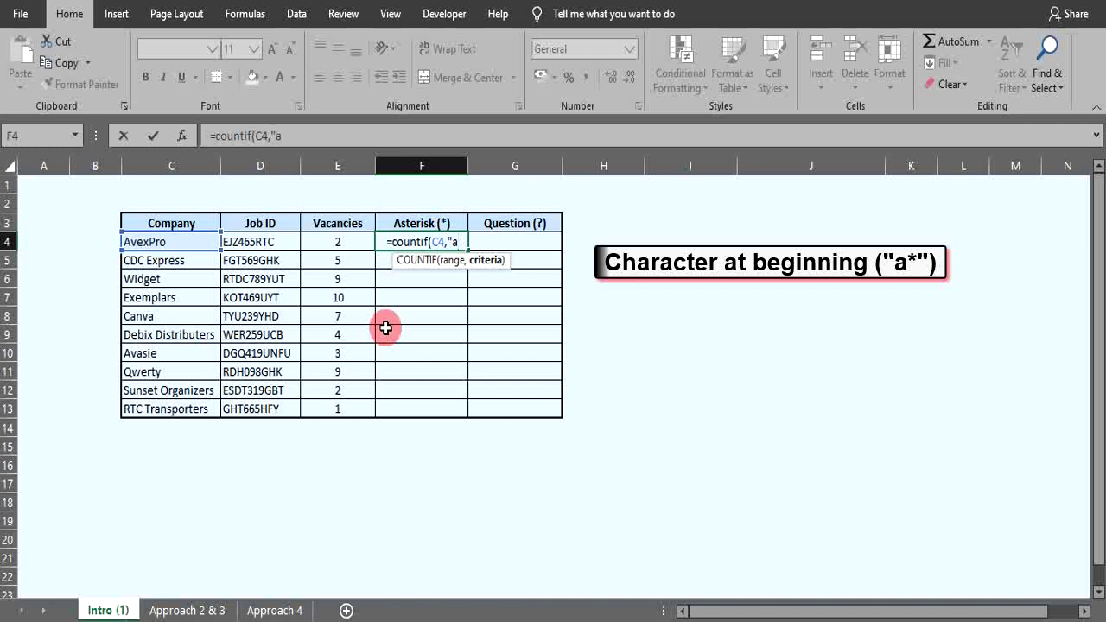
type("*")
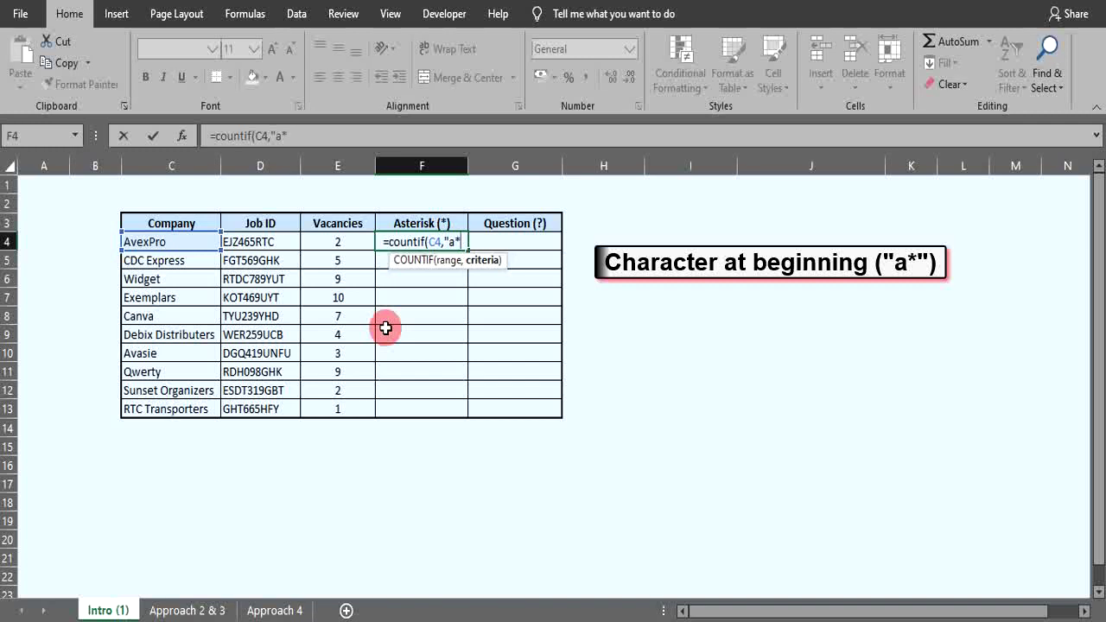
type("\"")
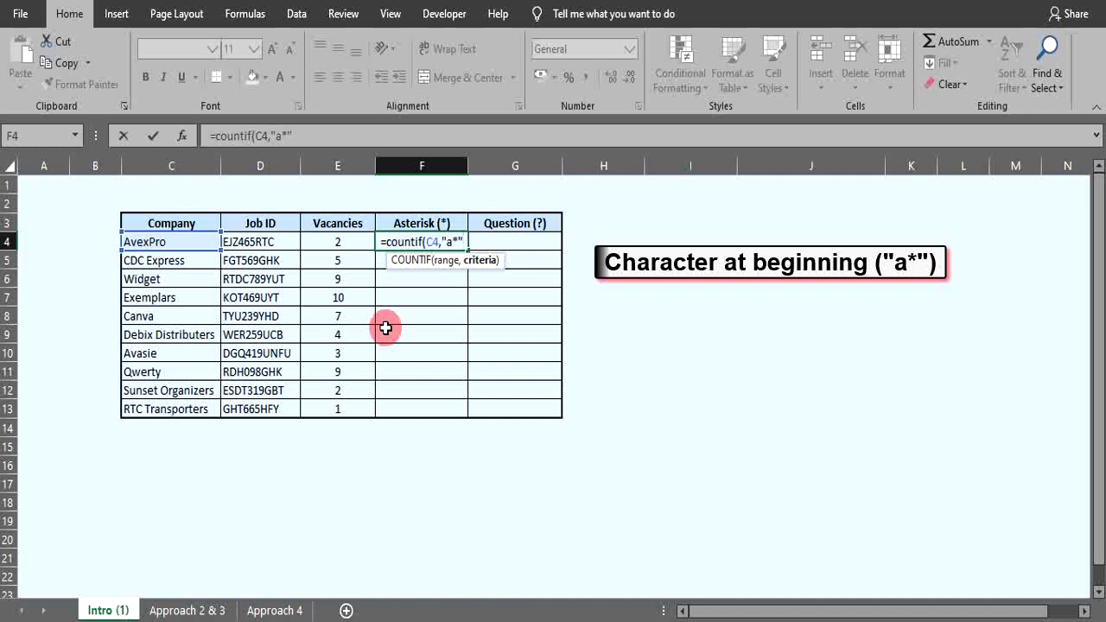
type(")")
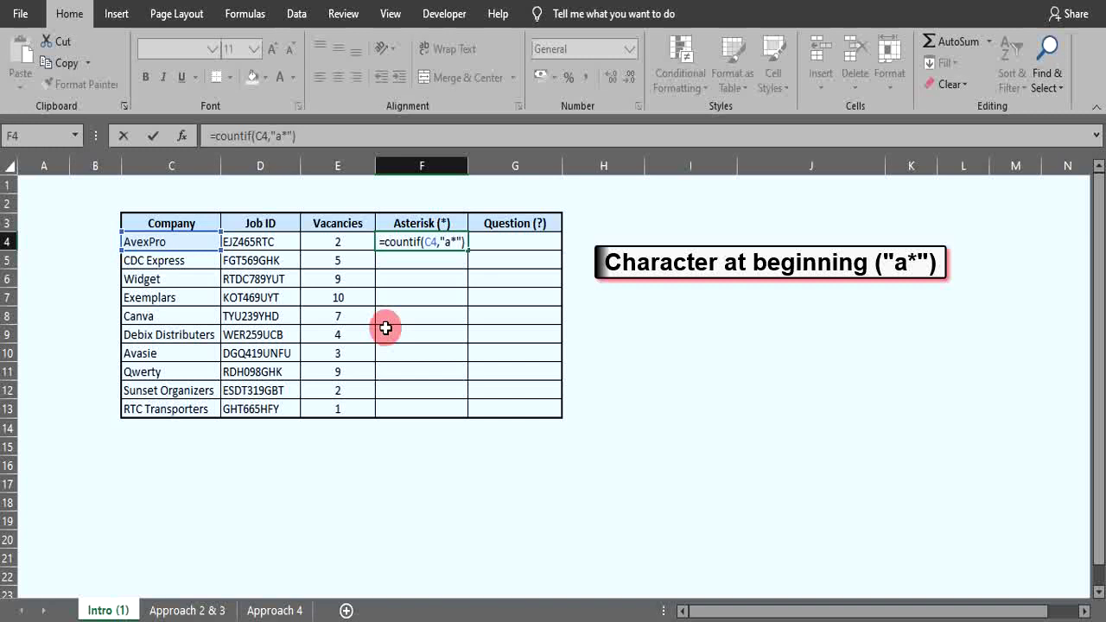
key("Tab")
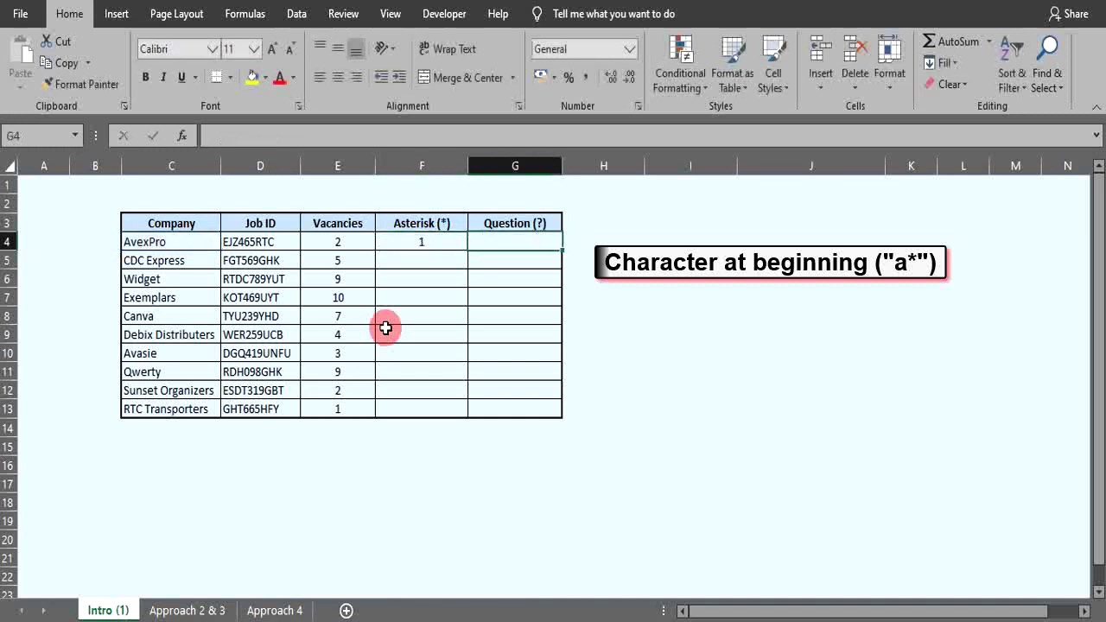
Step: Fill the COUNTIF formula from F4 down the Asterisk (*) column through F13
left_click(407, 240)
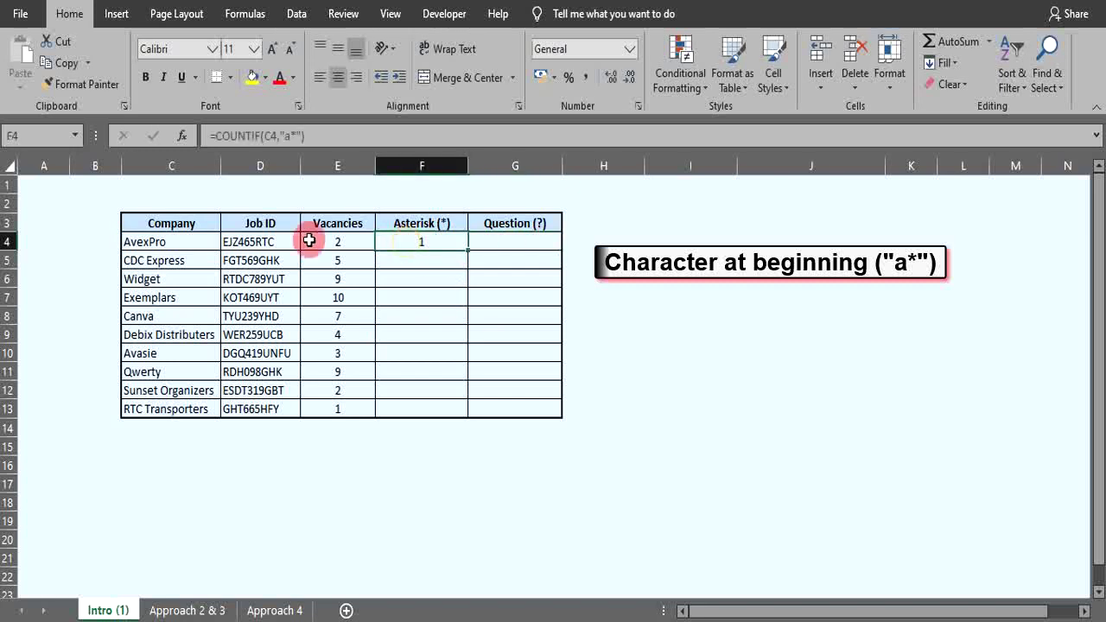
left_click(178, 241)
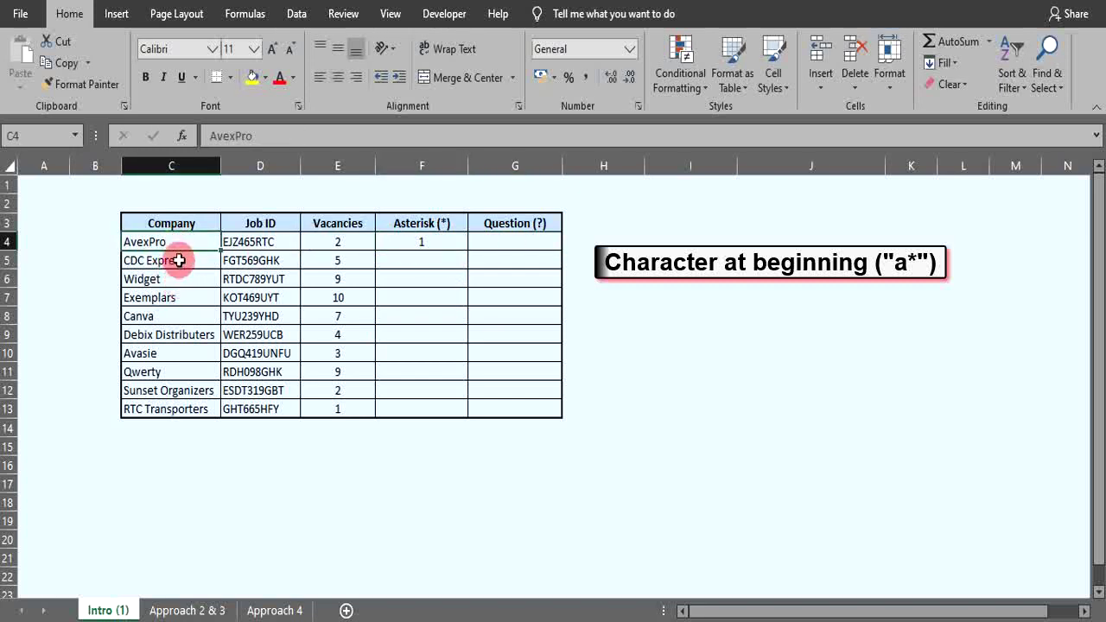
left_click(426, 241)
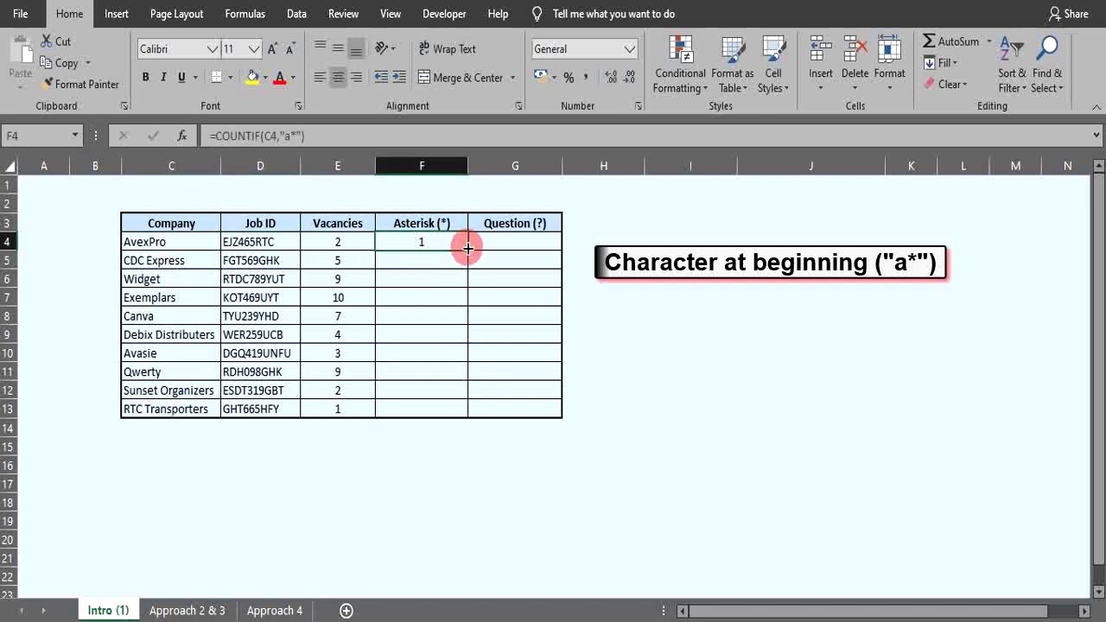
double_click(467, 250)
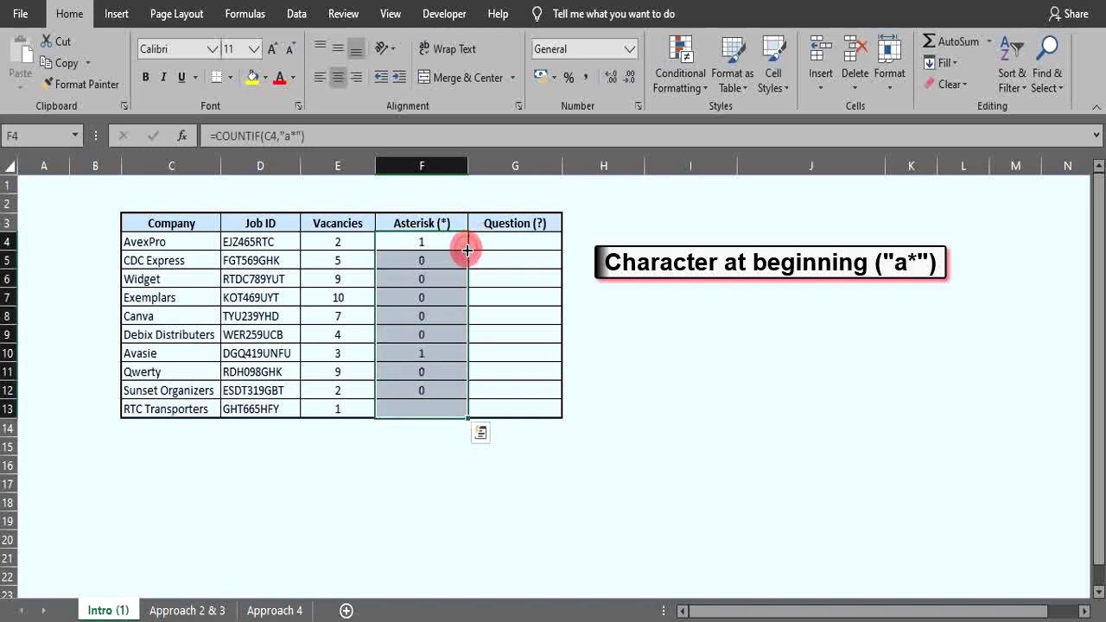
left_click(427, 481)
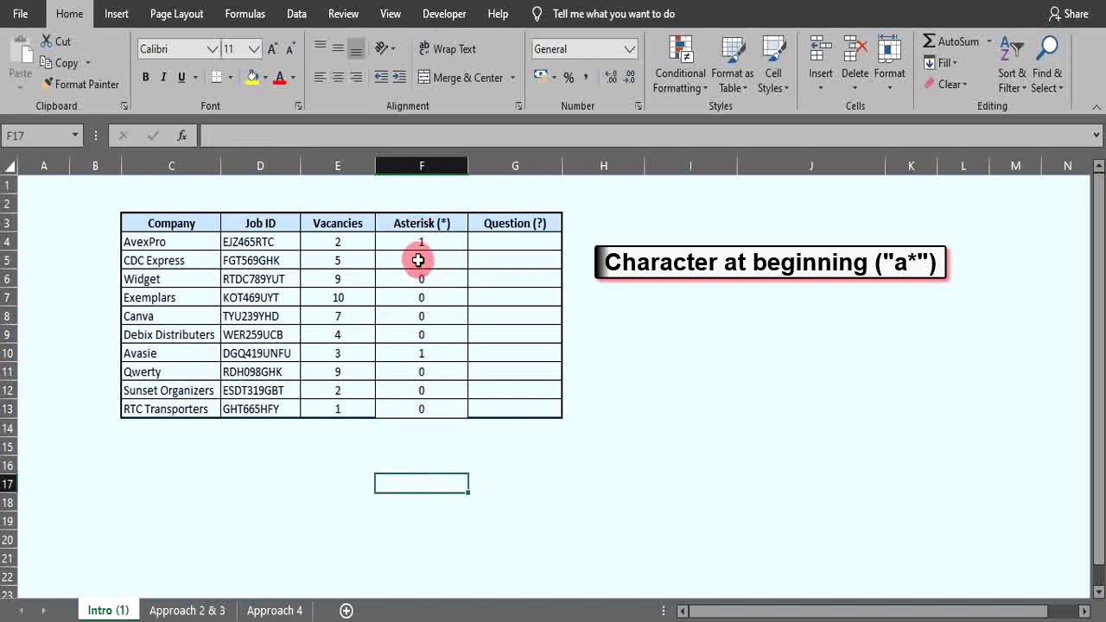
Step: Compare the Asterisk (*) results with the company names in rows 4, 5 and 10
left_click(411, 241)
left_click(159, 243)
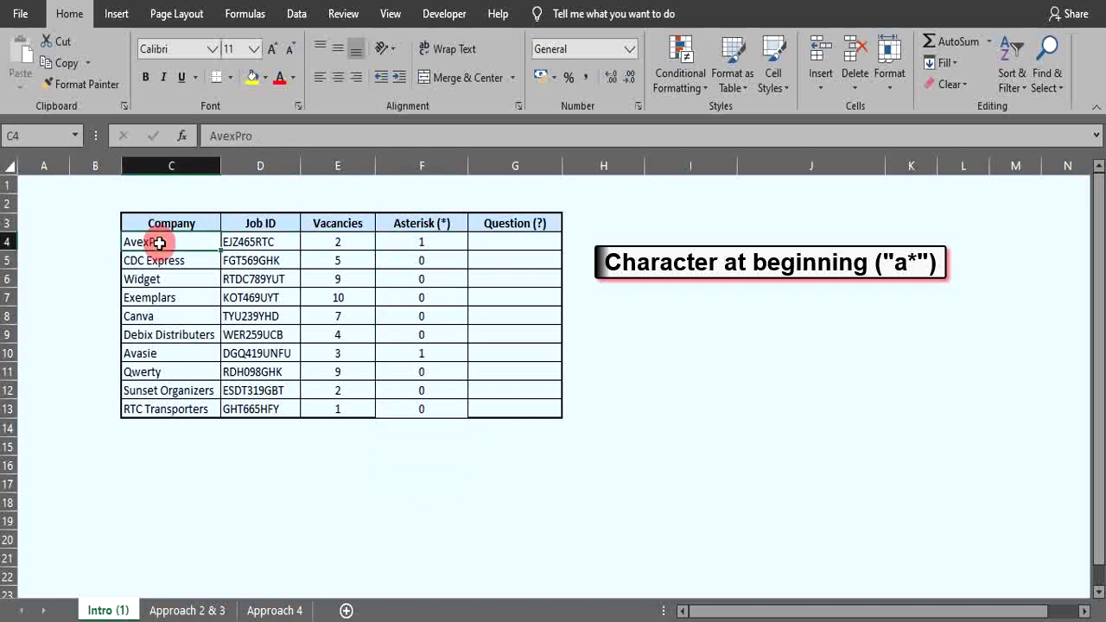
left_click(403, 242)
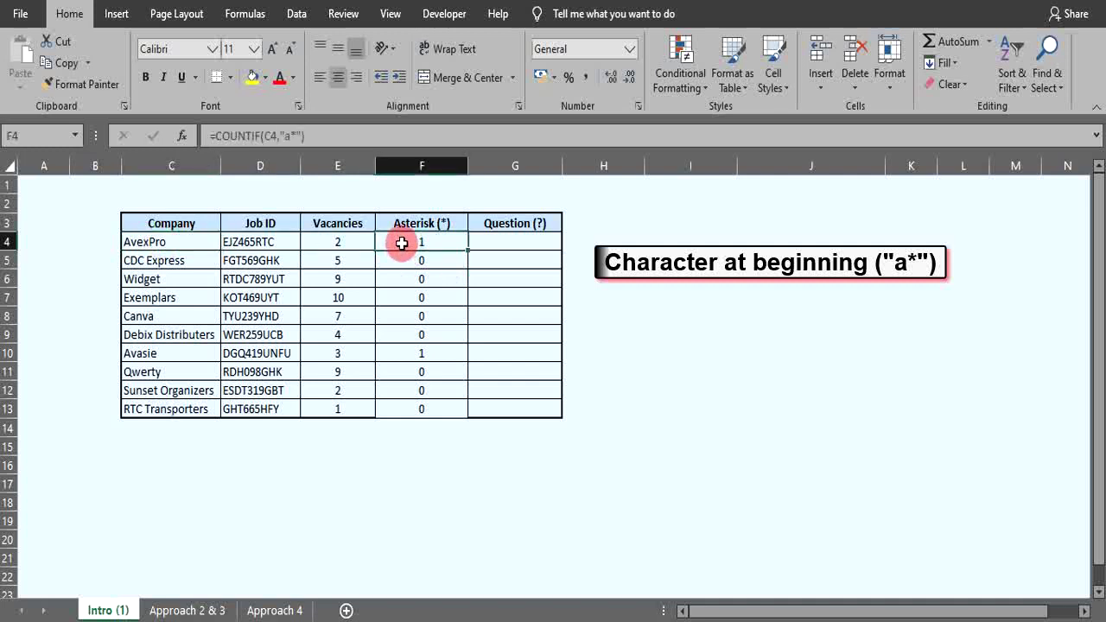
left_click(172, 259)
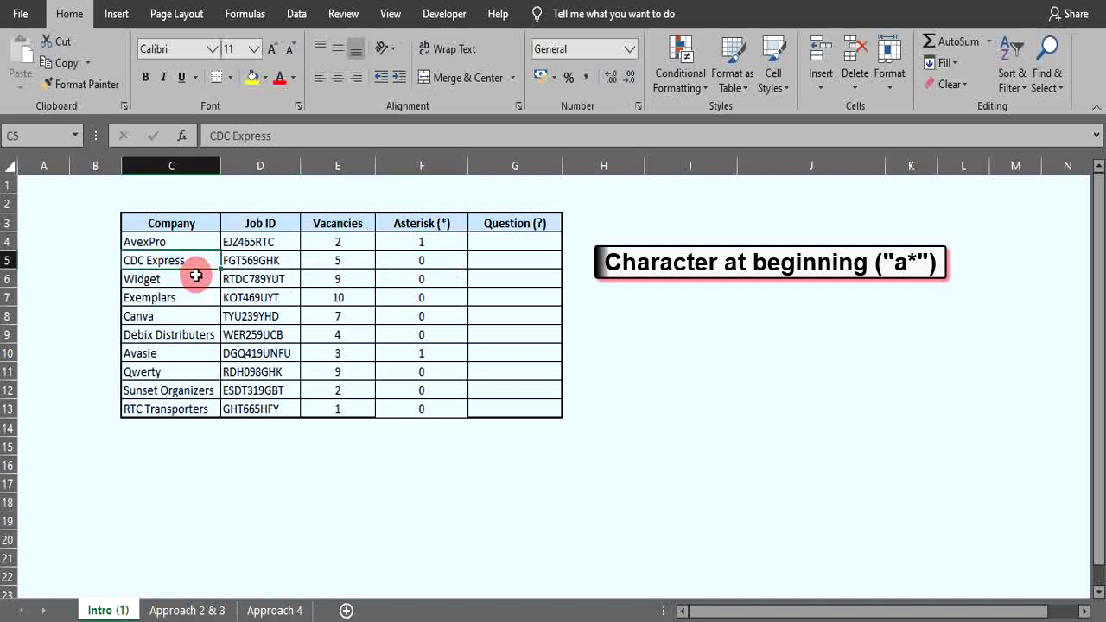
left_click(406, 264)
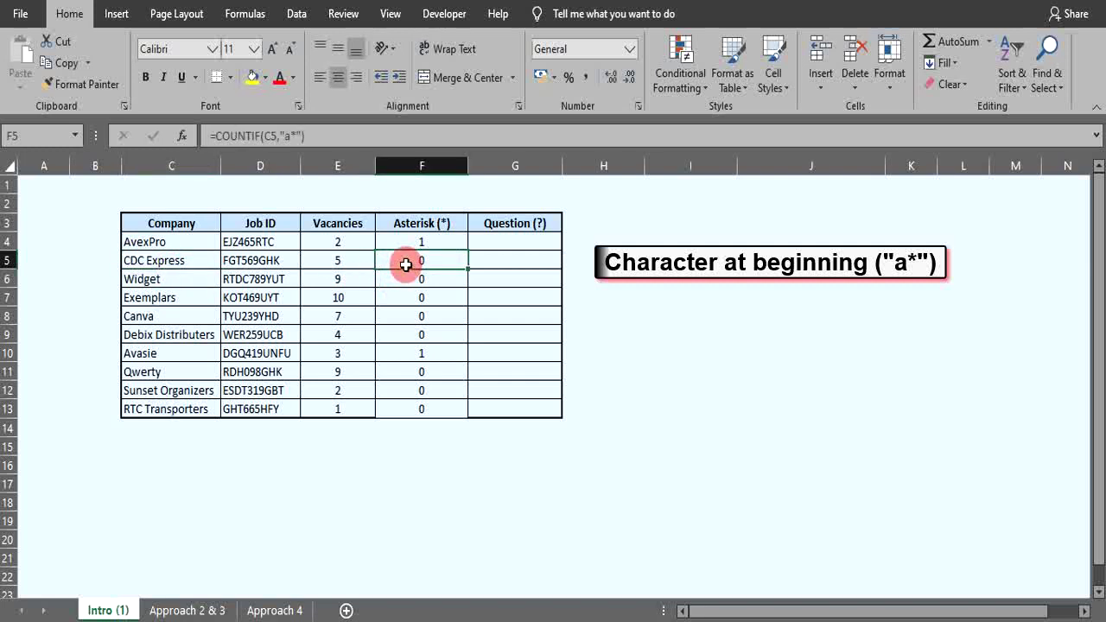
left_click(404, 353)
left_click(177, 356)
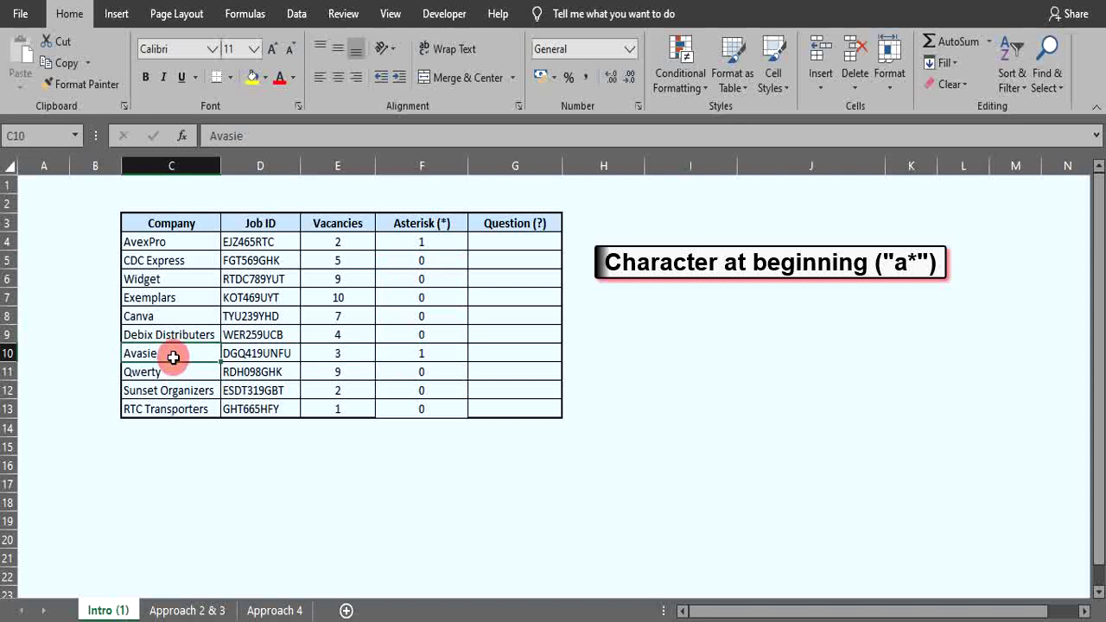
left_click(408, 358)
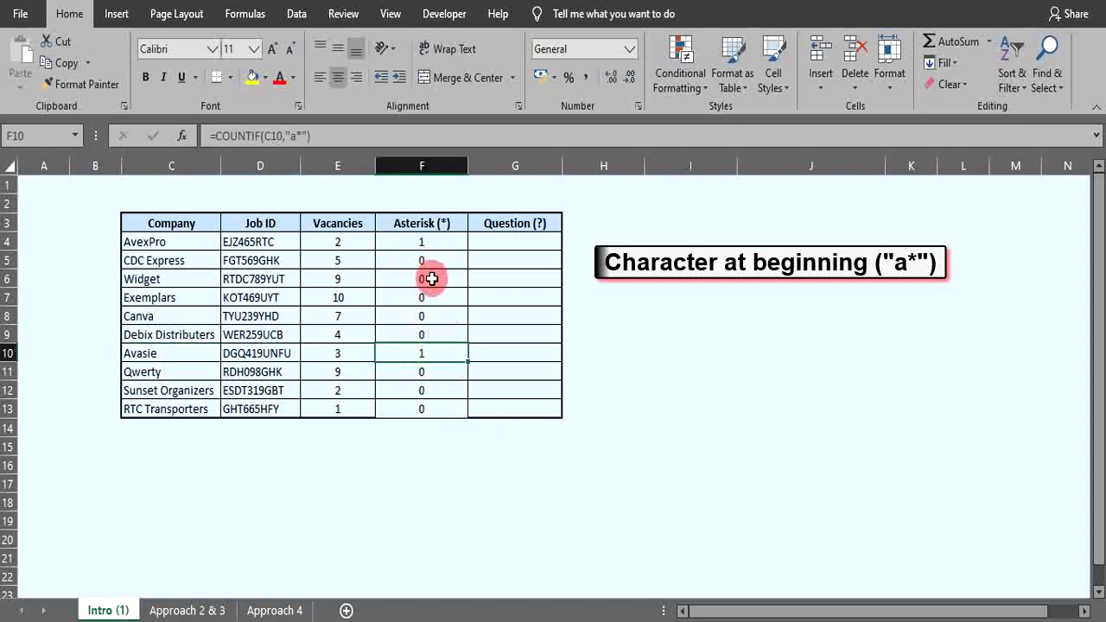
Step: Undo the fill down the Asterisk (*) column and the formula entry in F4
key("ctrl+z")
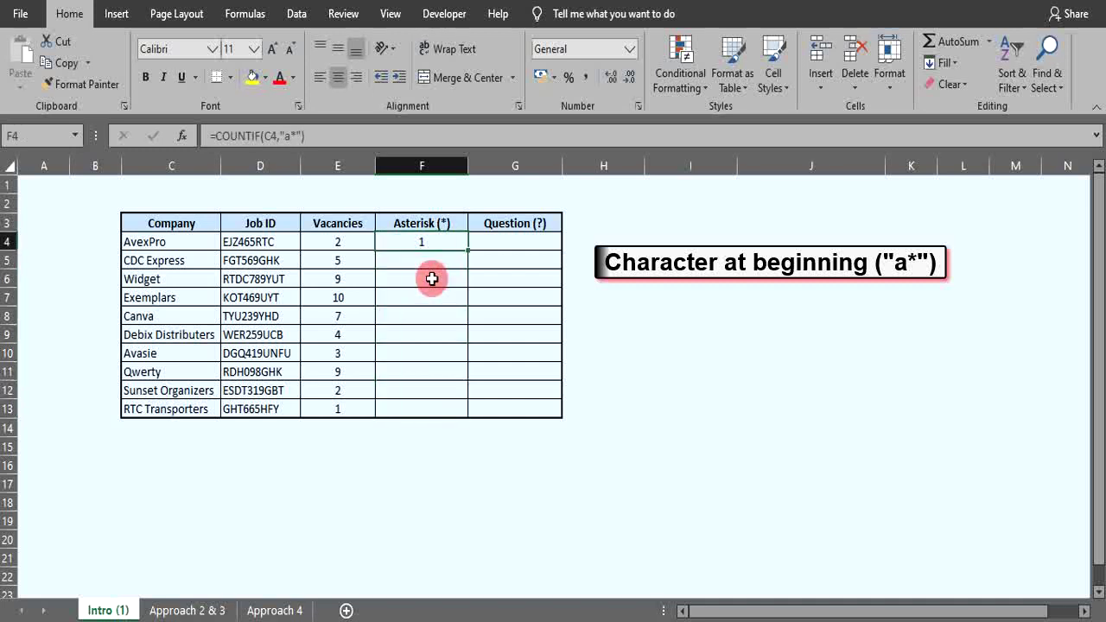
key("ctrl+z")
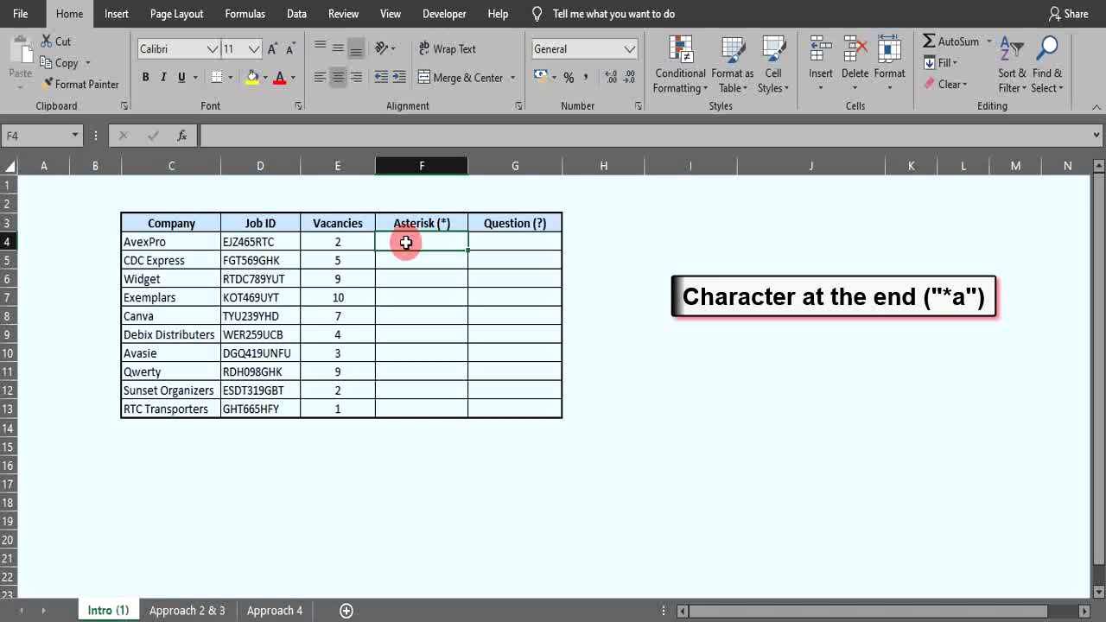
Step: Enter the formula =COUNTIF(C4,"*a") in cell F4 to test whether the company name ends with "a"
type("=")
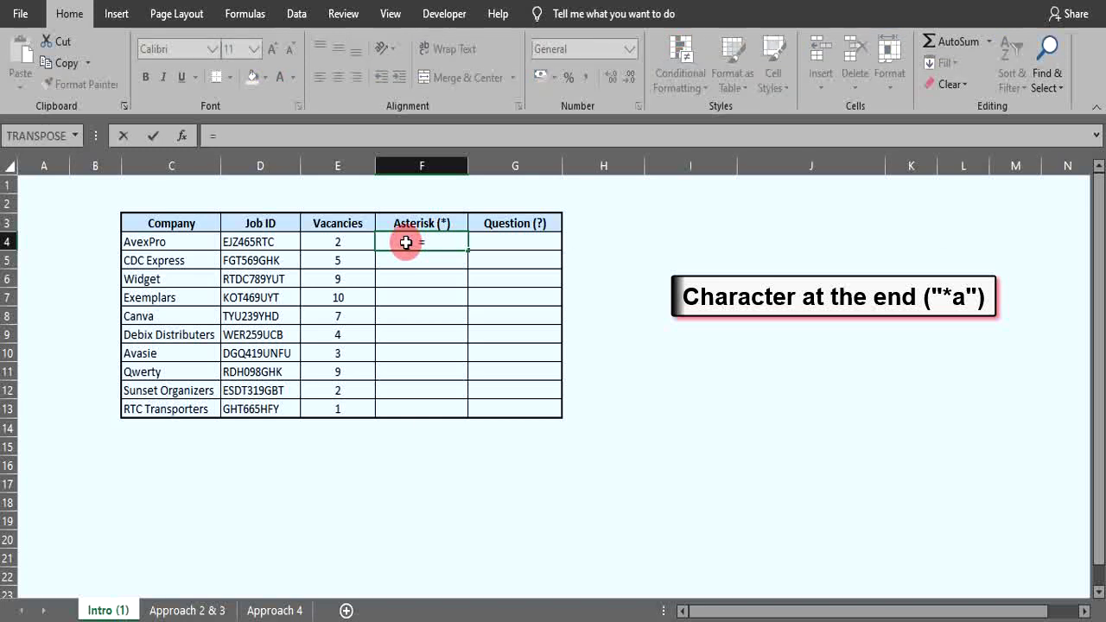
type("countif")
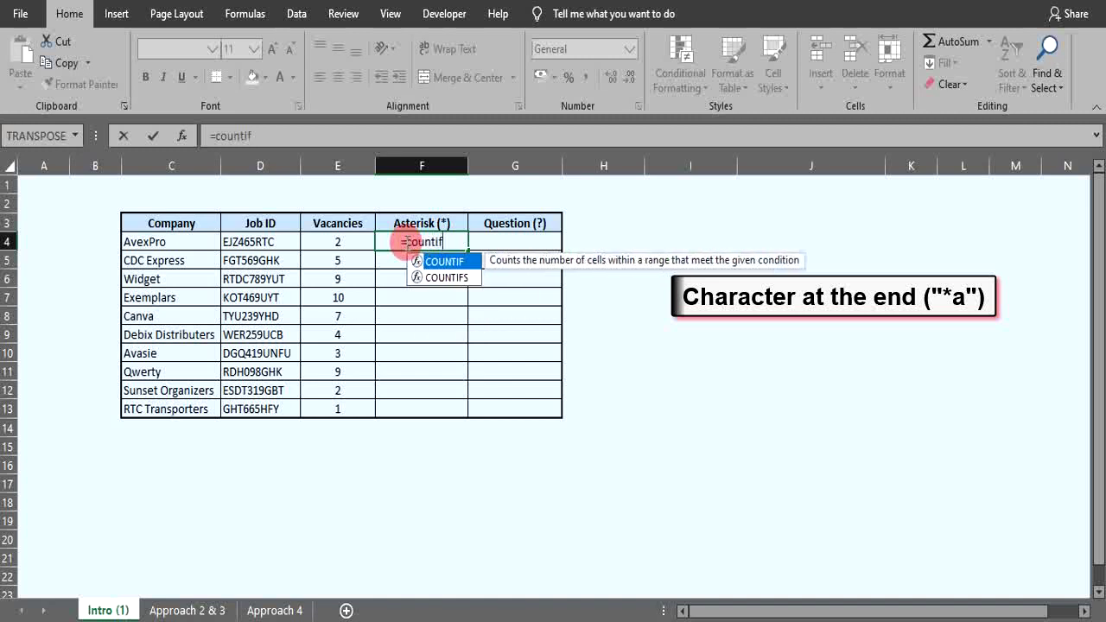
type("(")
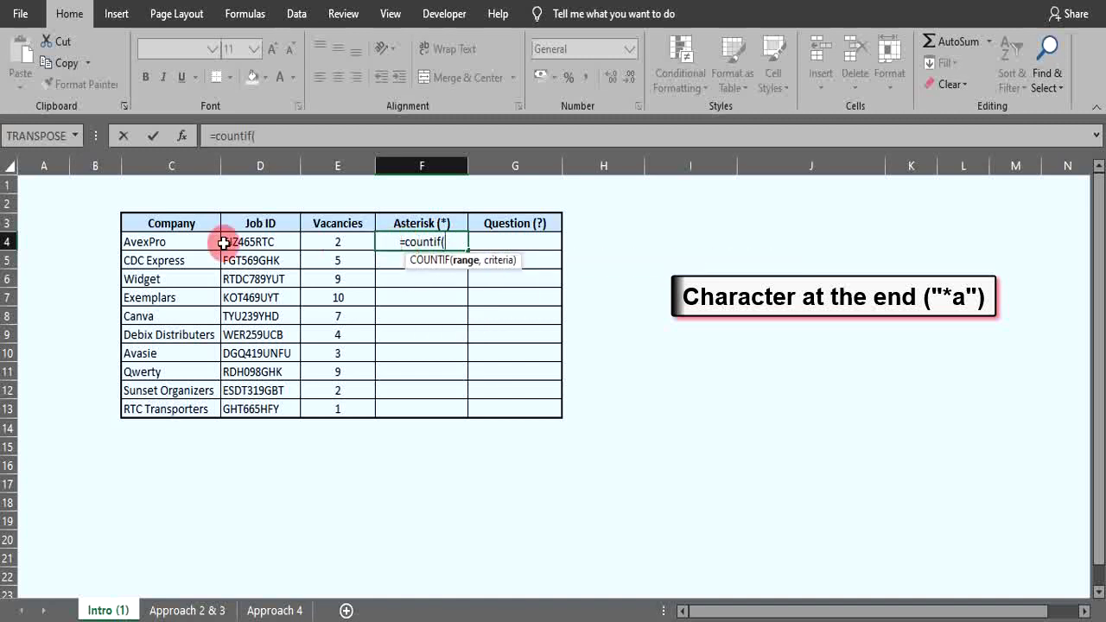
left_click(149, 242)
type(",")
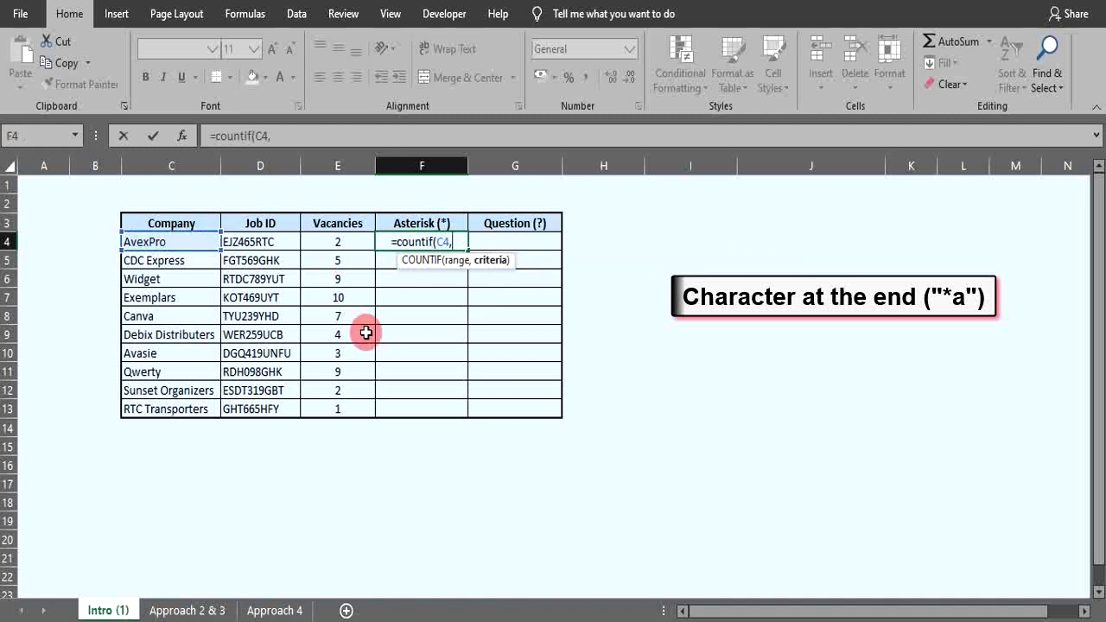
type("\"")
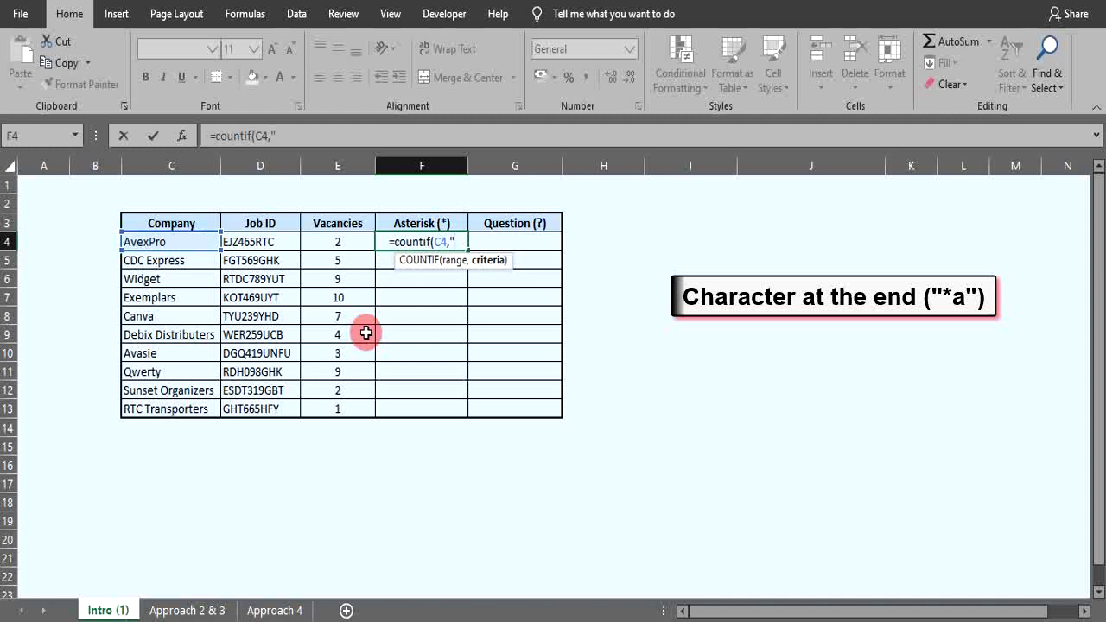
type("*")
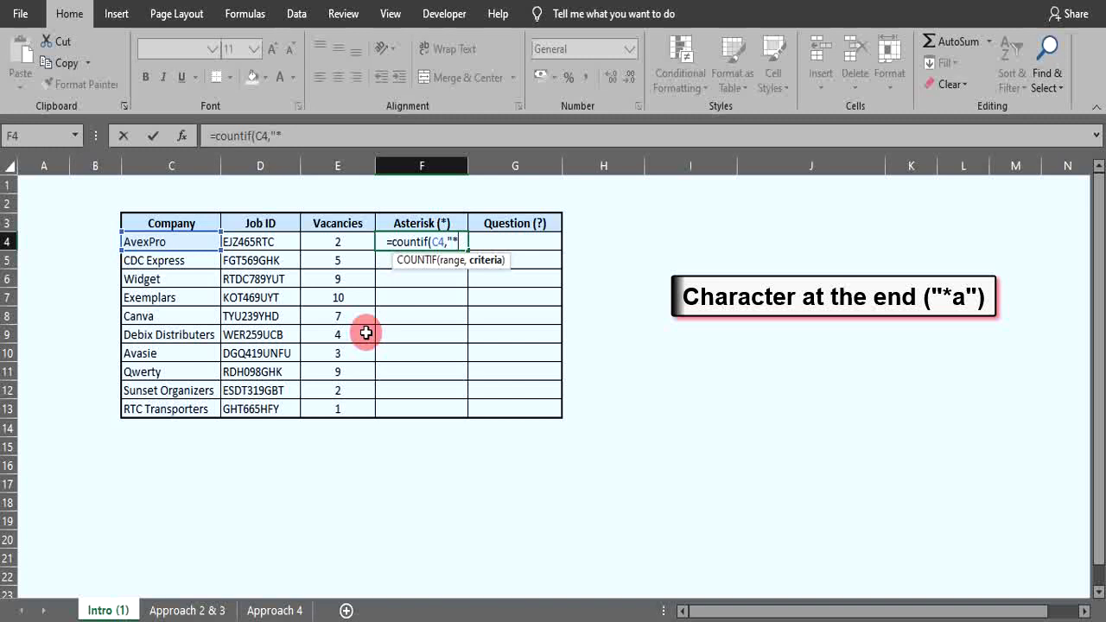
type("a")
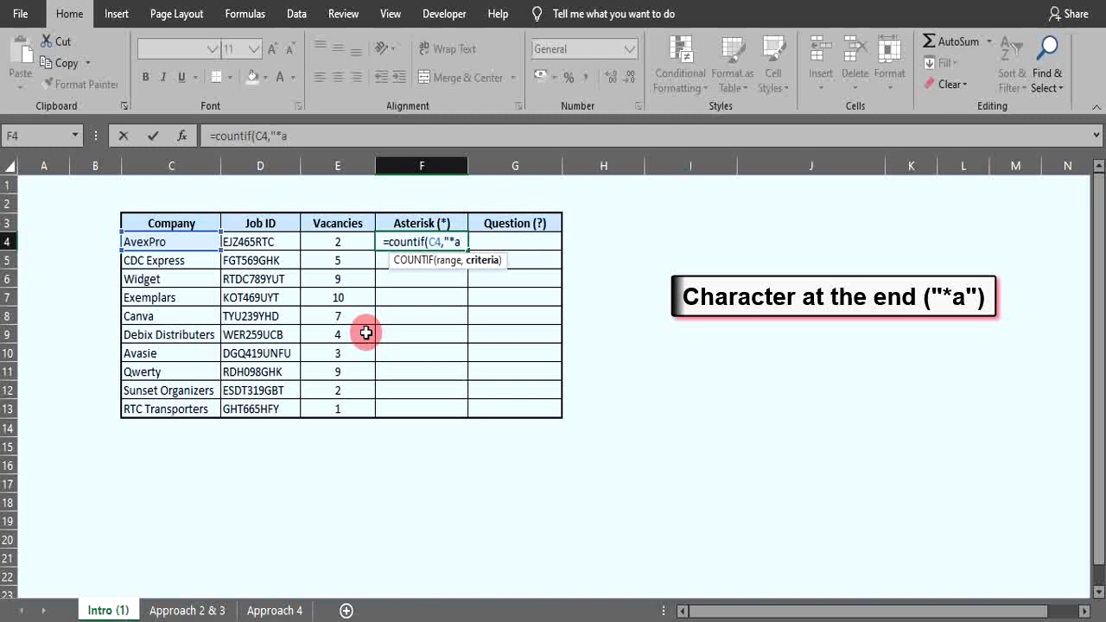
type("\")")
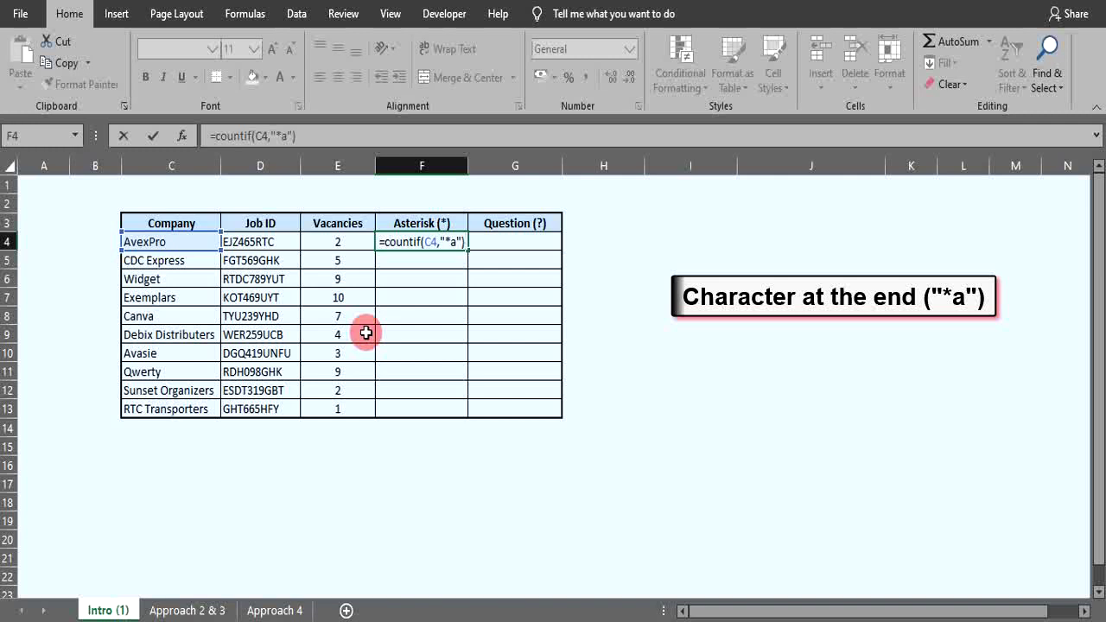
key("Tab")
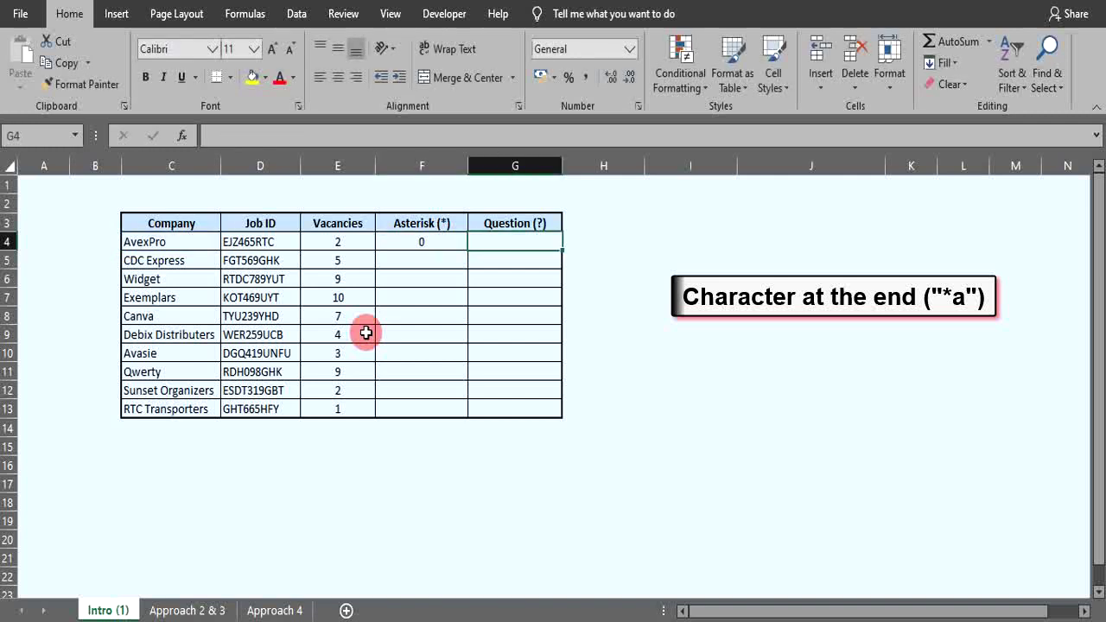
Step: Fill the ends-with-"a" COUNTIF formula from F4 down the Asterisk (*) column through F13
left_click(416, 243)
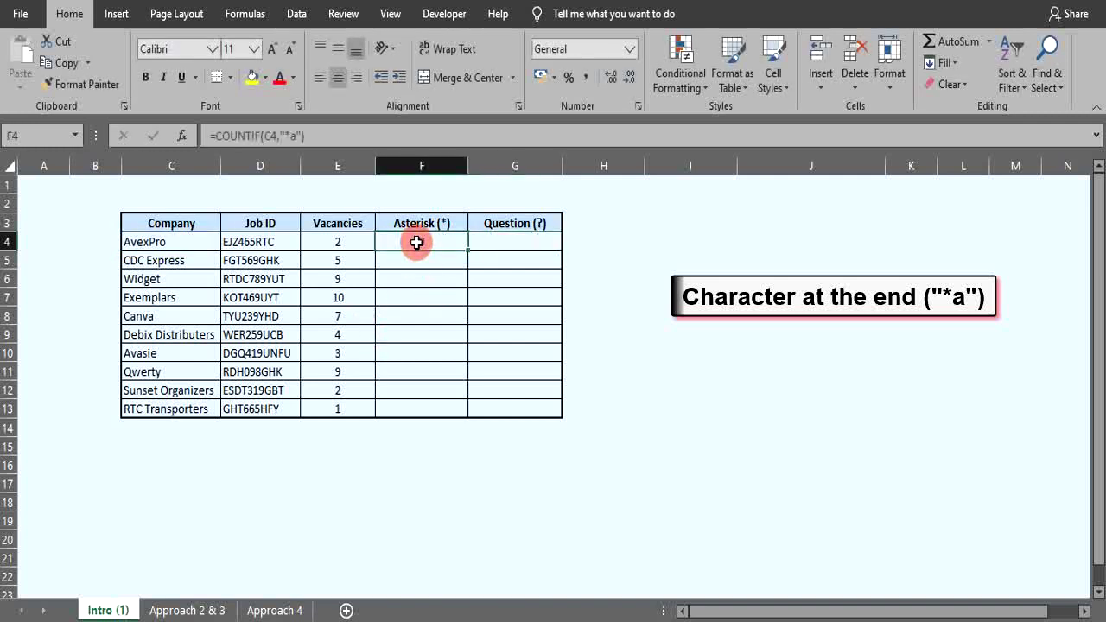
left_click(172, 244)
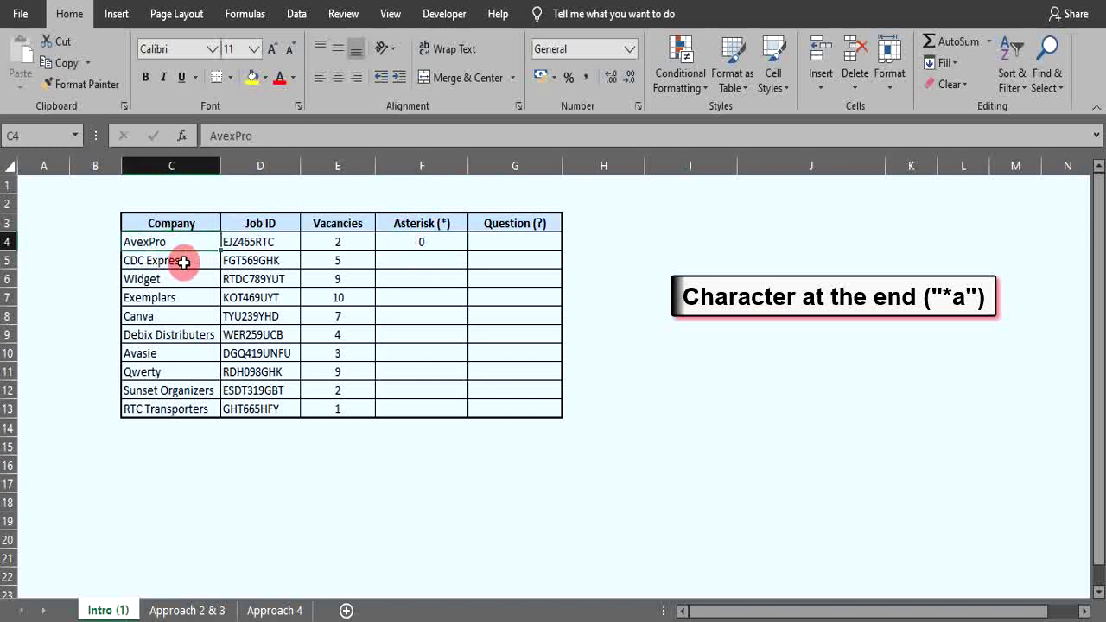
left_click(440, 241)
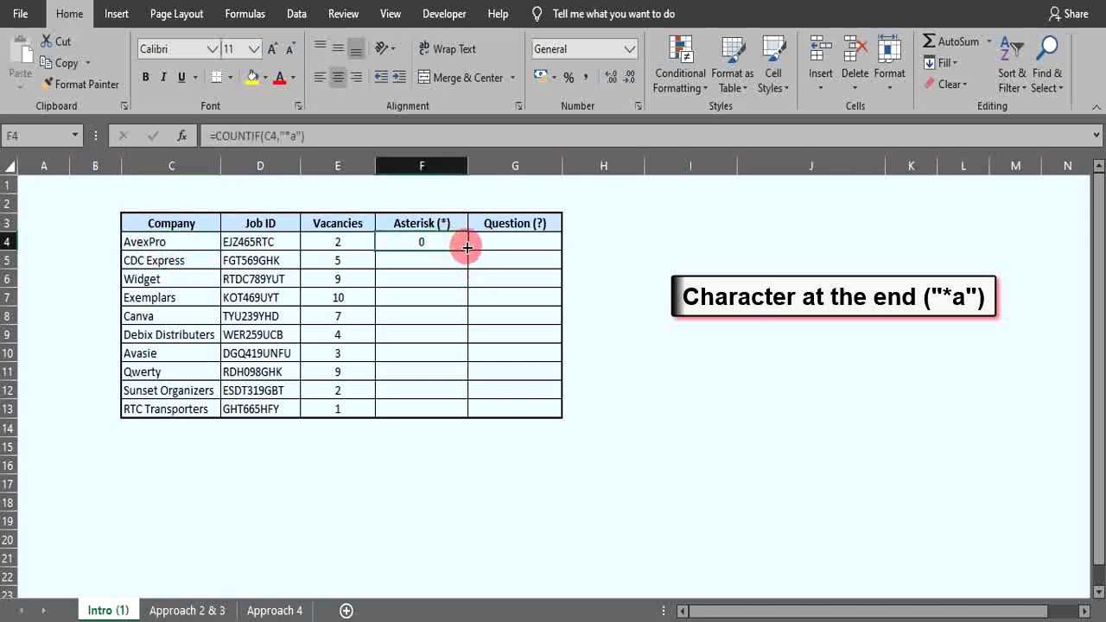
double_click(468, 250)
left_click(405, 463)
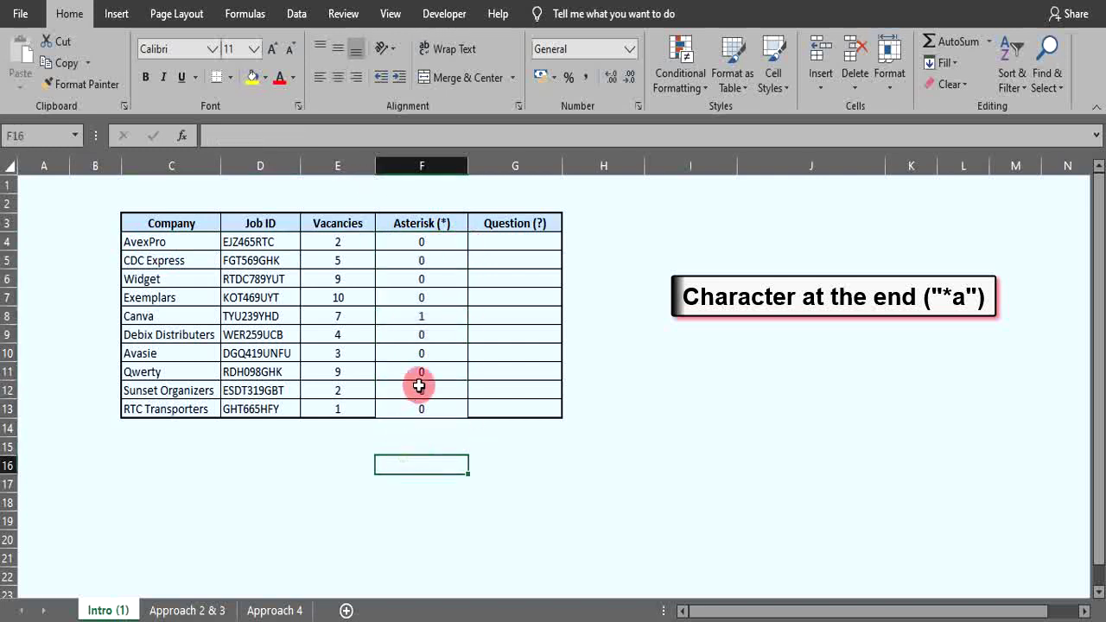
Step: Compare the Asterisk (*) result for Canva with its company name, and undo the fill below F4
left_click(406, 316)
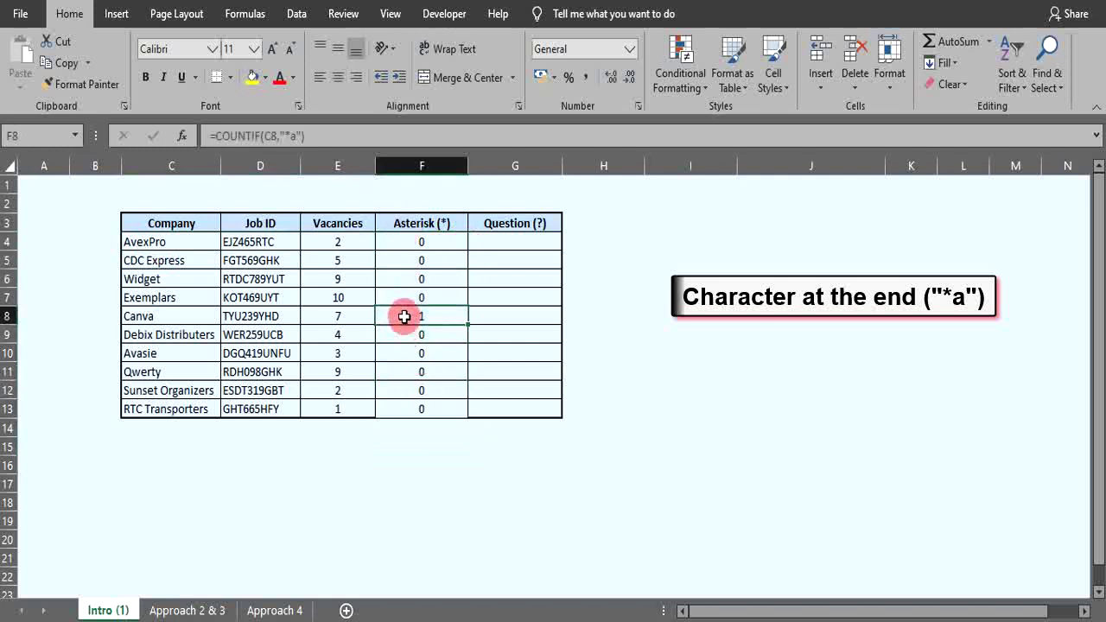
left_click(170, 316)
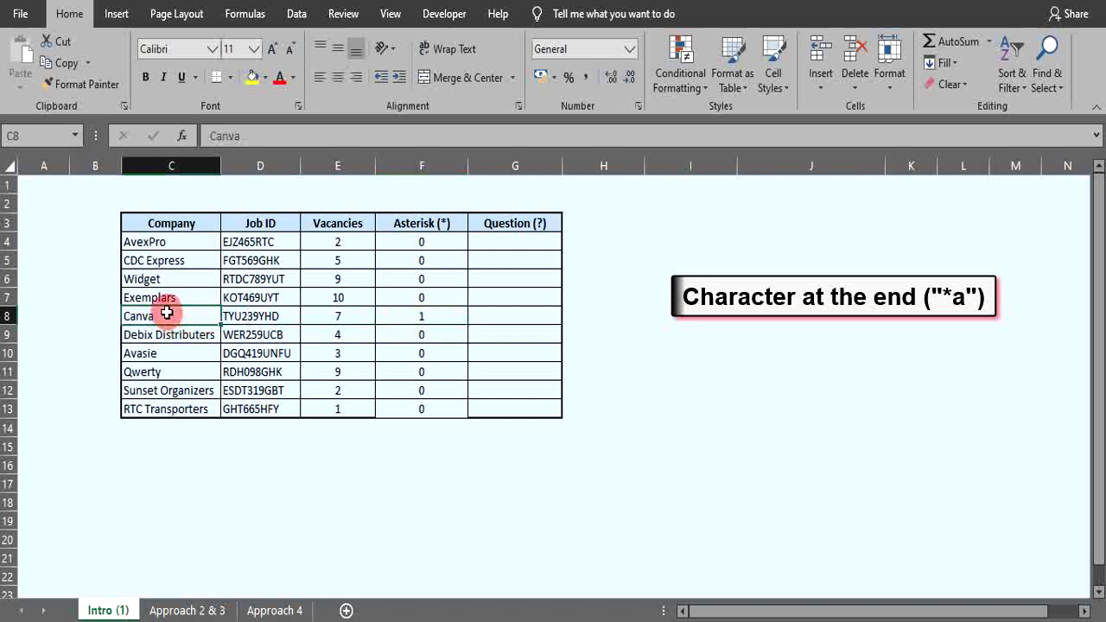
left_click(449, 496)
key("ctrl+z")
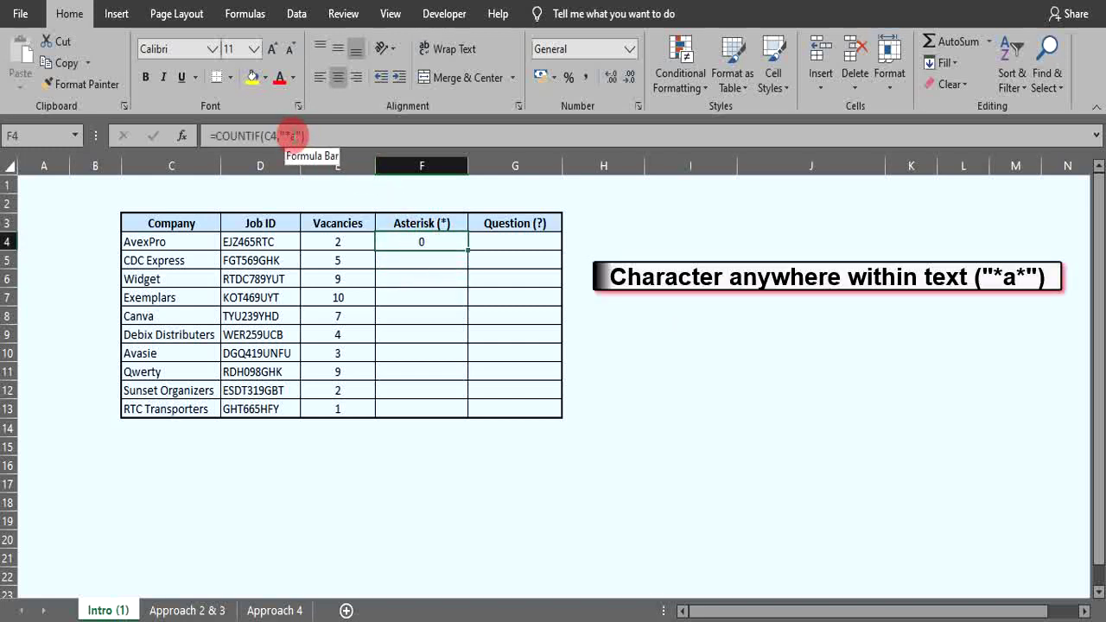
Step: Change the formula in F4 to =COUNTIF(C4,"*a*") to find "a" anywhere in the company name
left_click(295, 136)
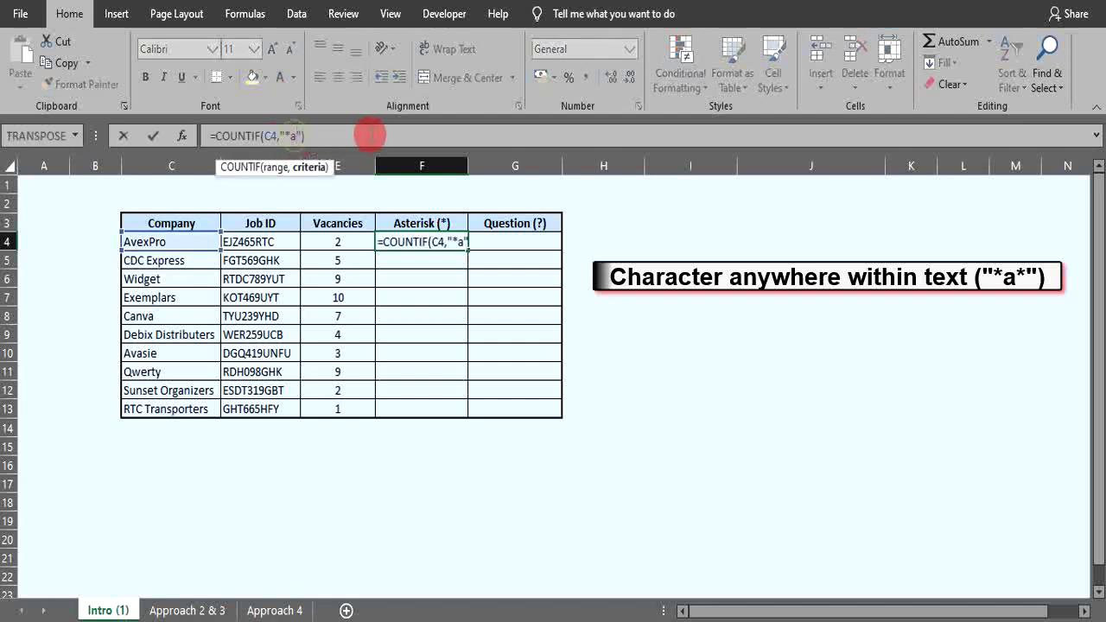
type("*")
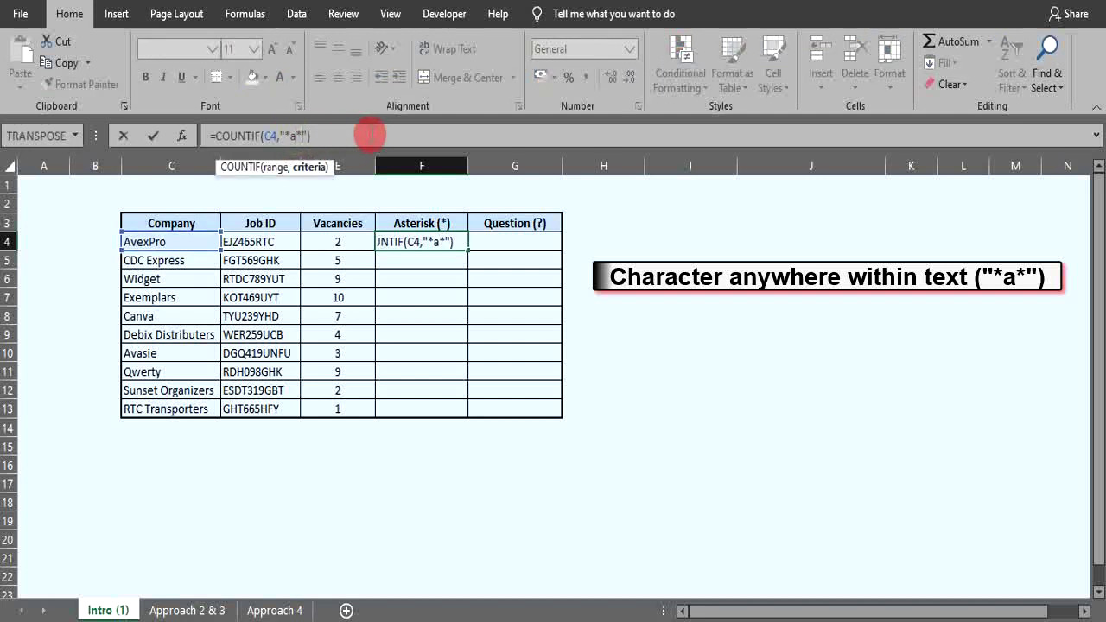
left_click(333, 136)
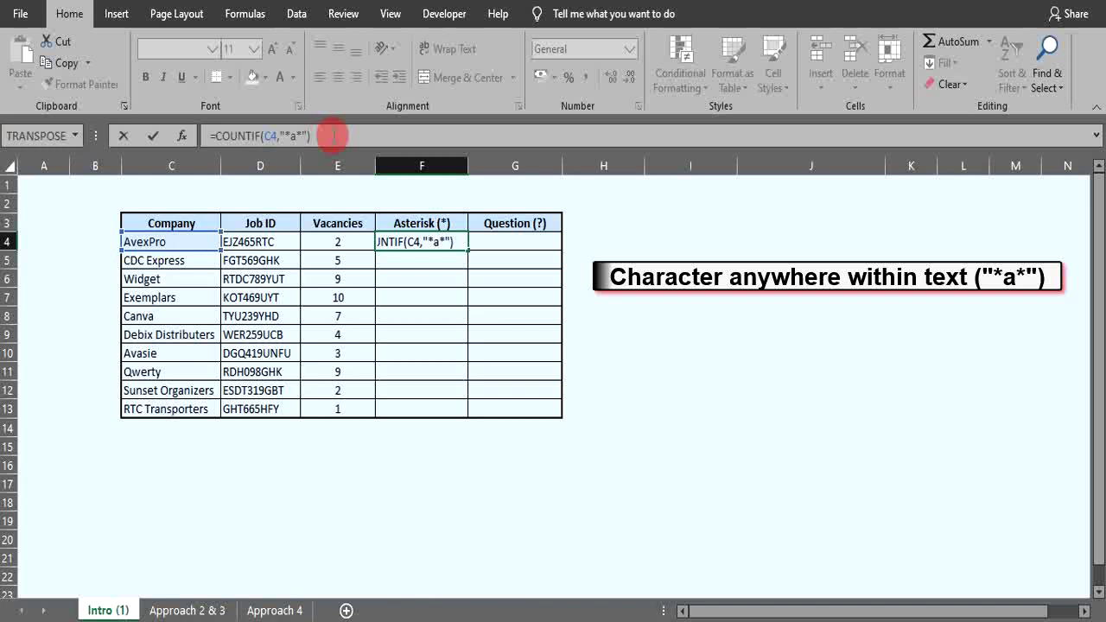
key("Tab")
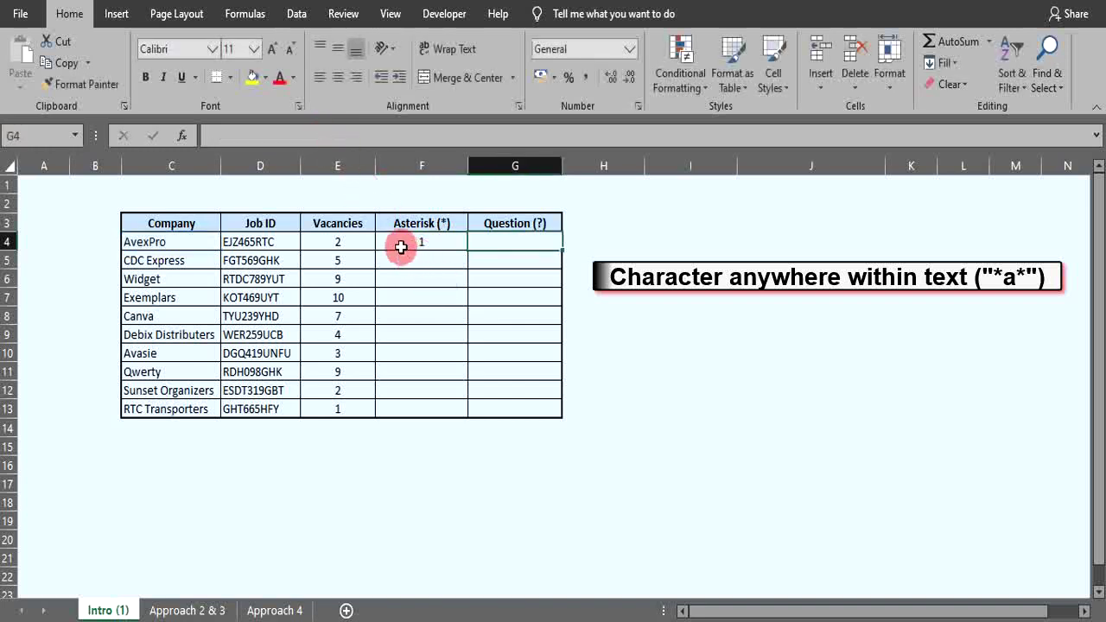
Step: Fill the "*a*" COUNTIF formula from F4 down the Asterisk (*) column through F13
left_click(401, 244)
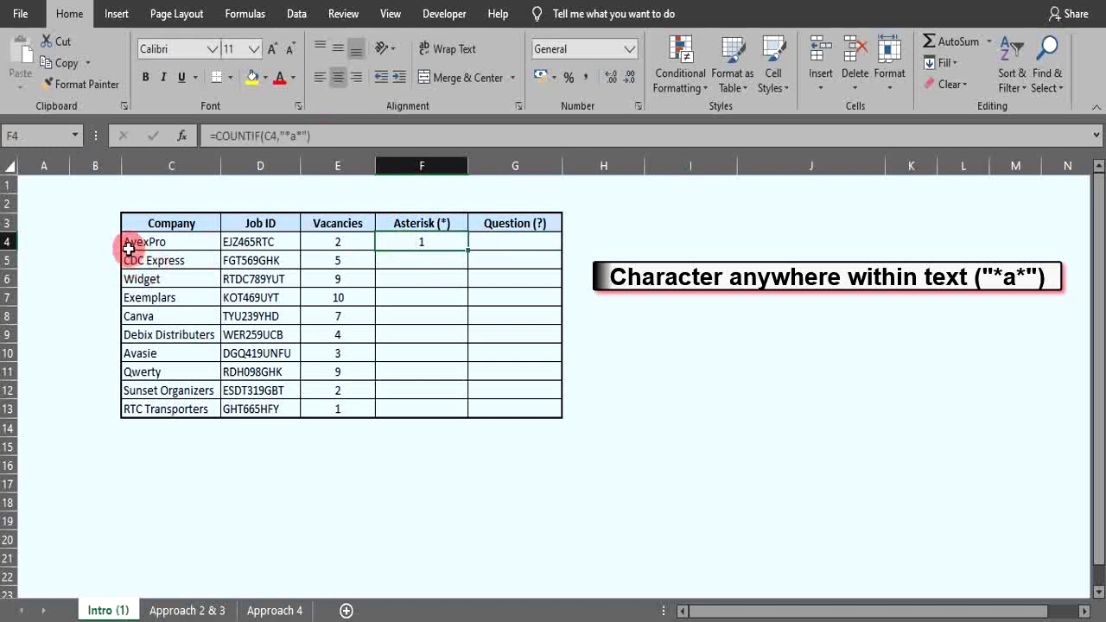
double_click(469, 252)
left_click(428, 467)
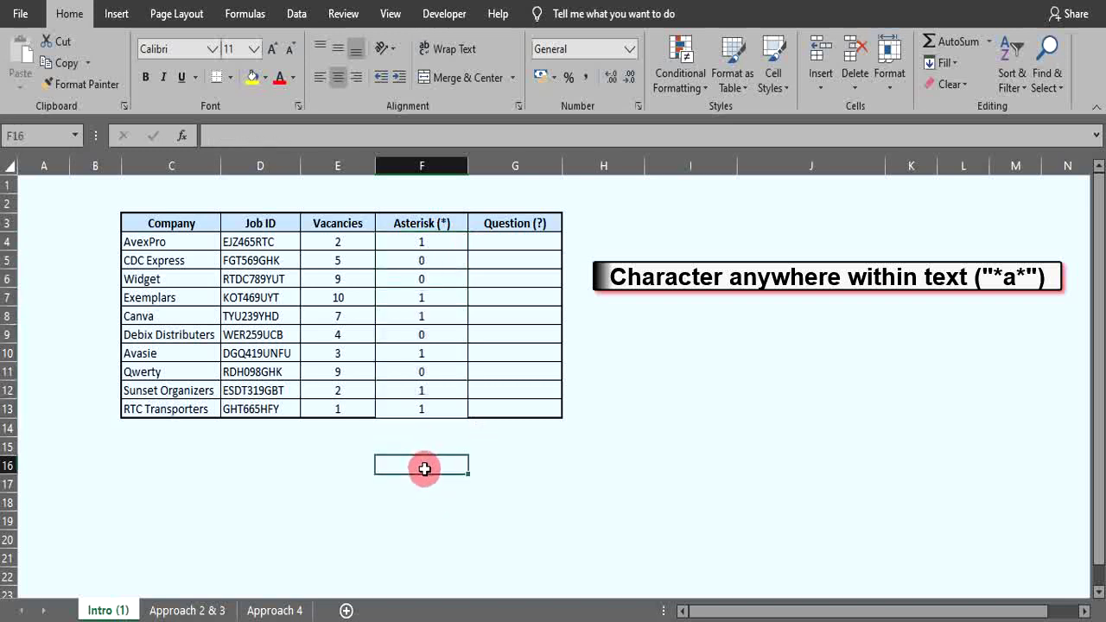
Step: Compare the Asterisk (*) results with the company names in rows 5, 7 and 8
left_click(426, 298)
left_click(426, 260)
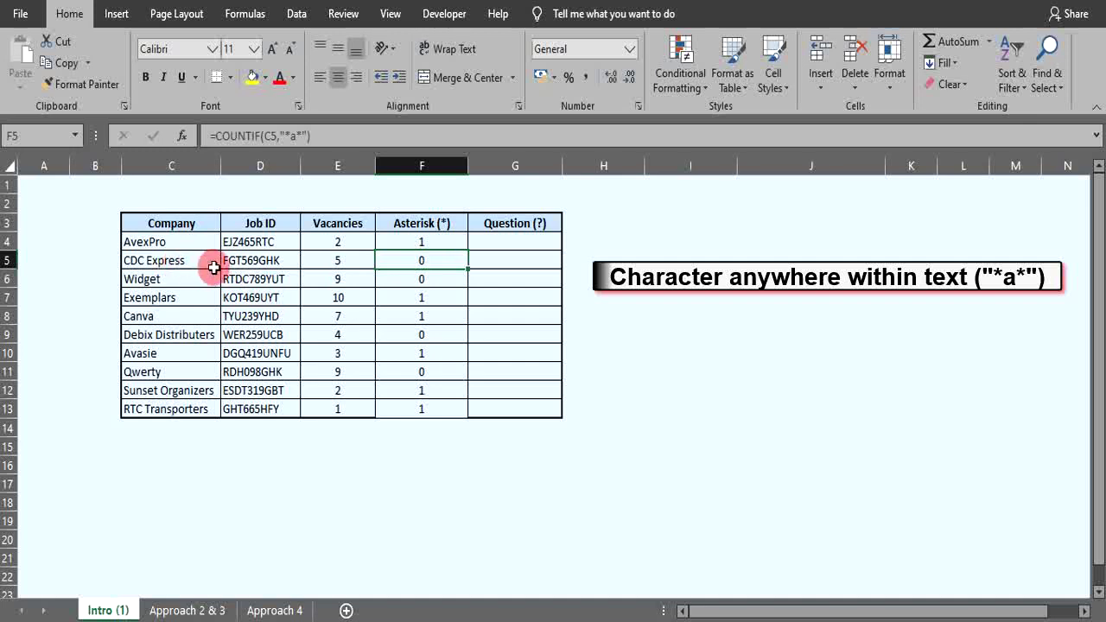
left_click(421, 296)
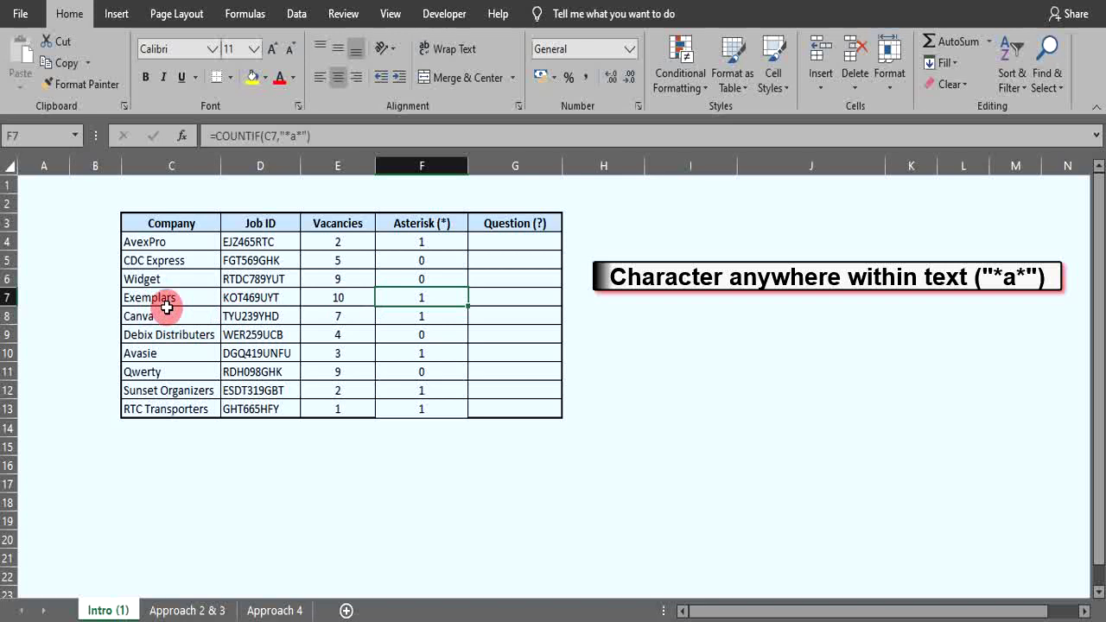
left_click(396, 316)
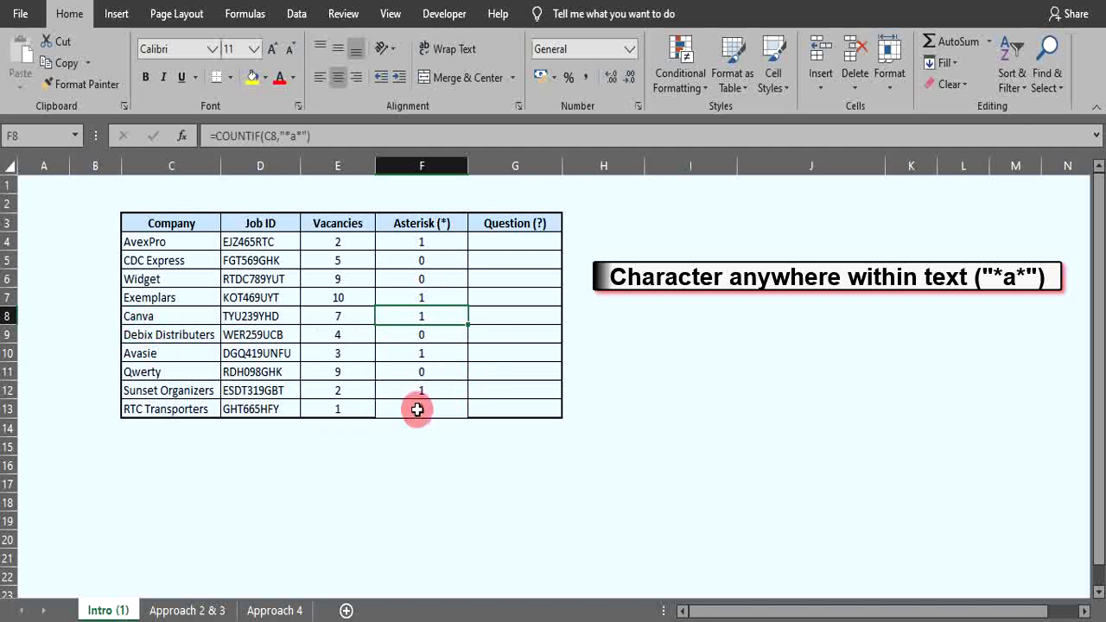
left_click(422, 476)
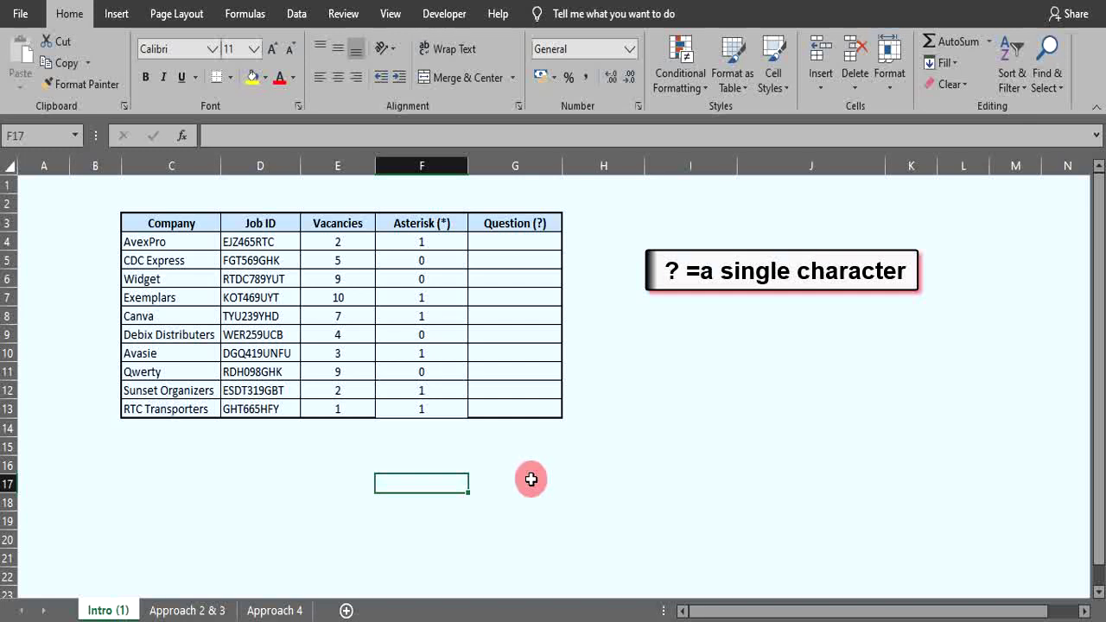
Step: Examine the Job ID codes in D4:D13 as the text for the question mark wildcard test
left_click(650, 278)
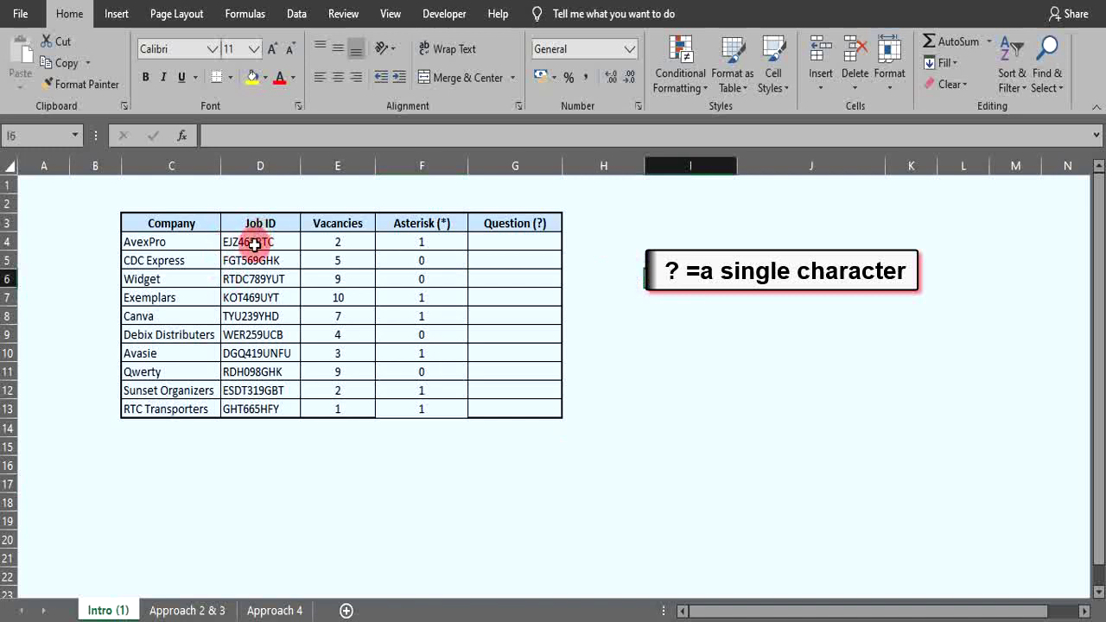
left_click_drag(253, 244, 248, 410)
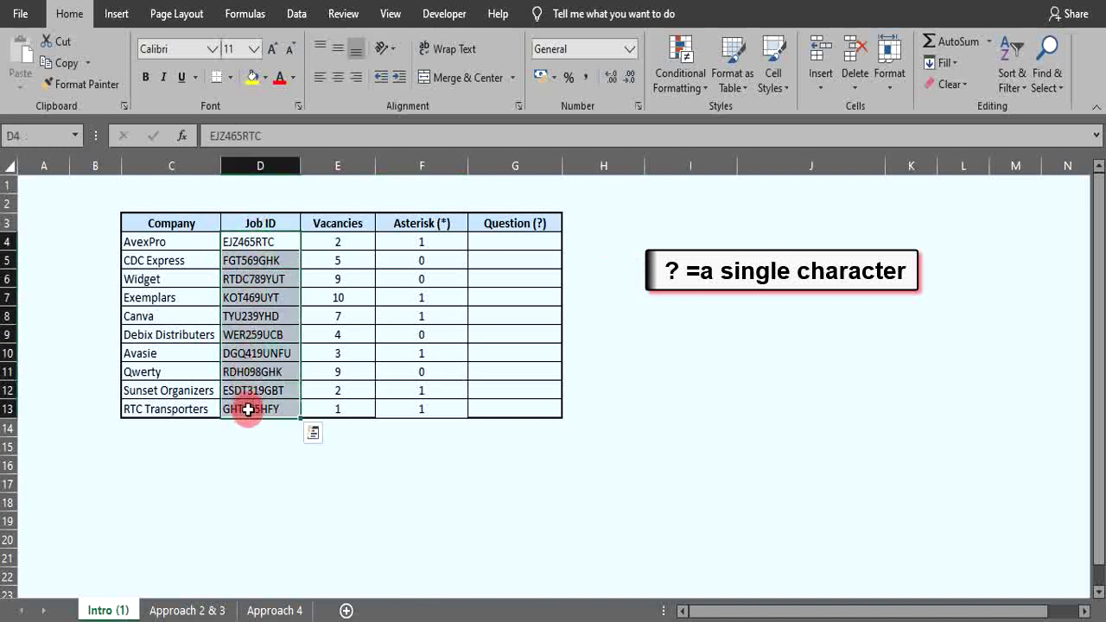
left_click(277, 465)
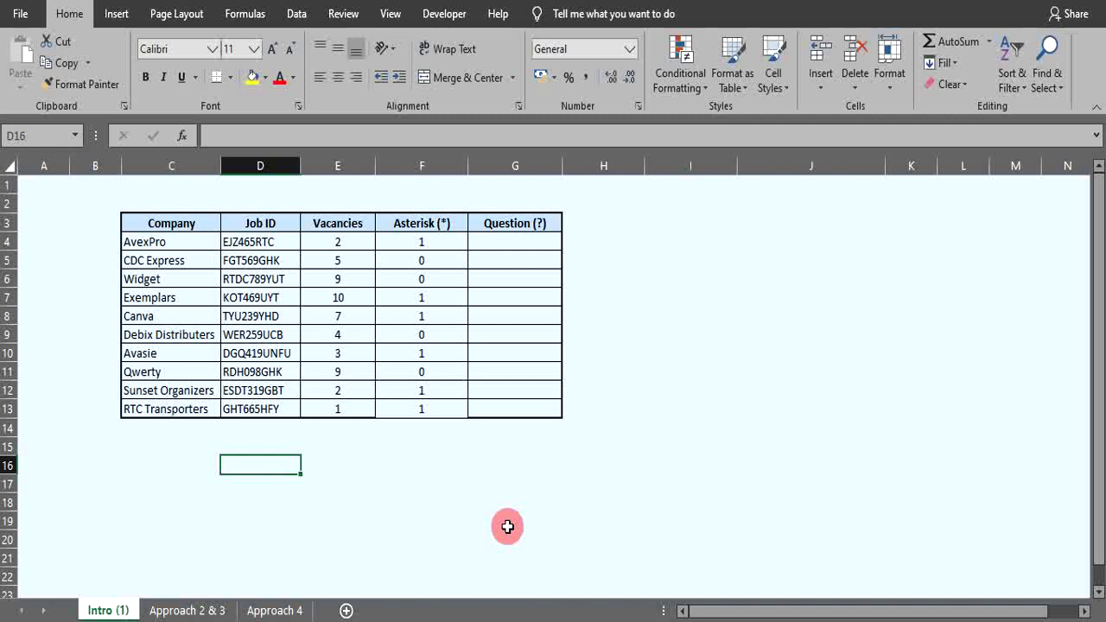
left_click(602, 241)
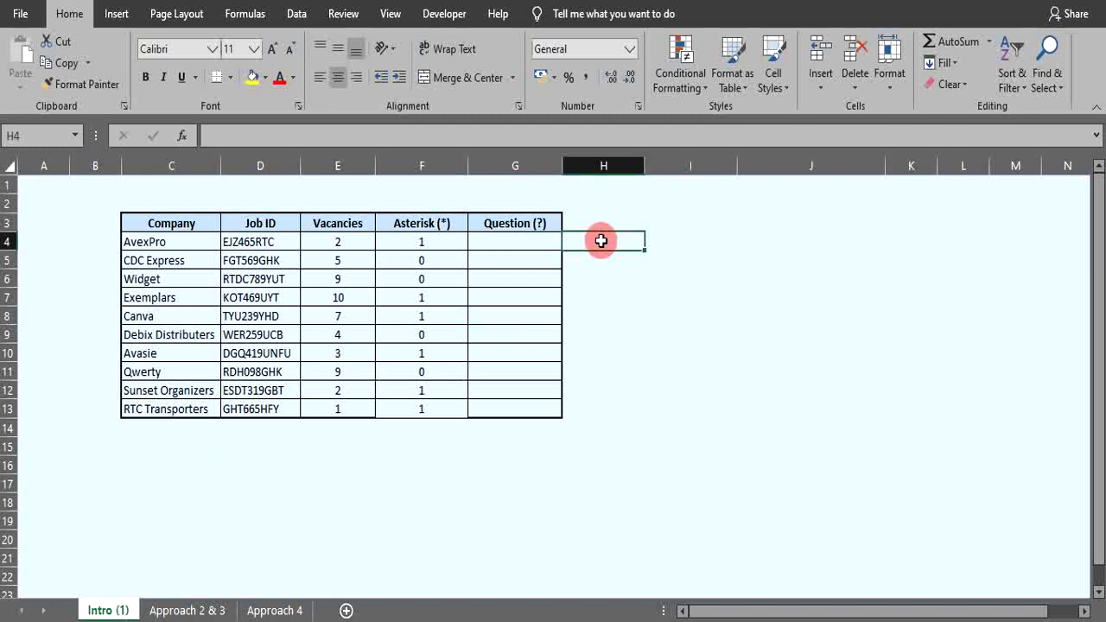
left_click_drag(279, 241, 280, 409)
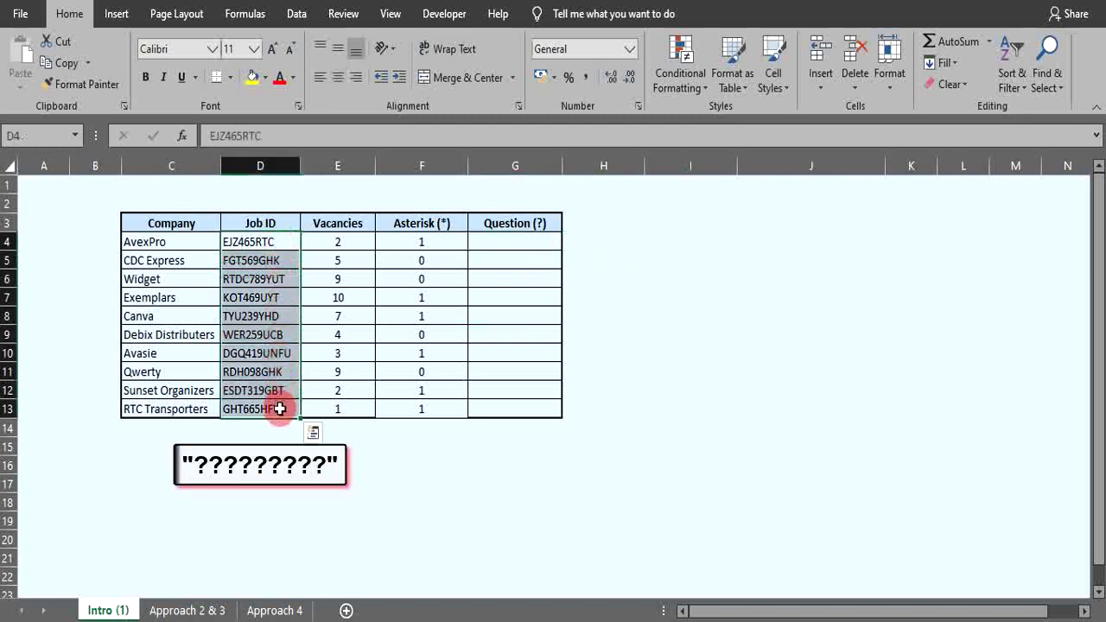
left_click(616, 237)
left_click(625, 272)
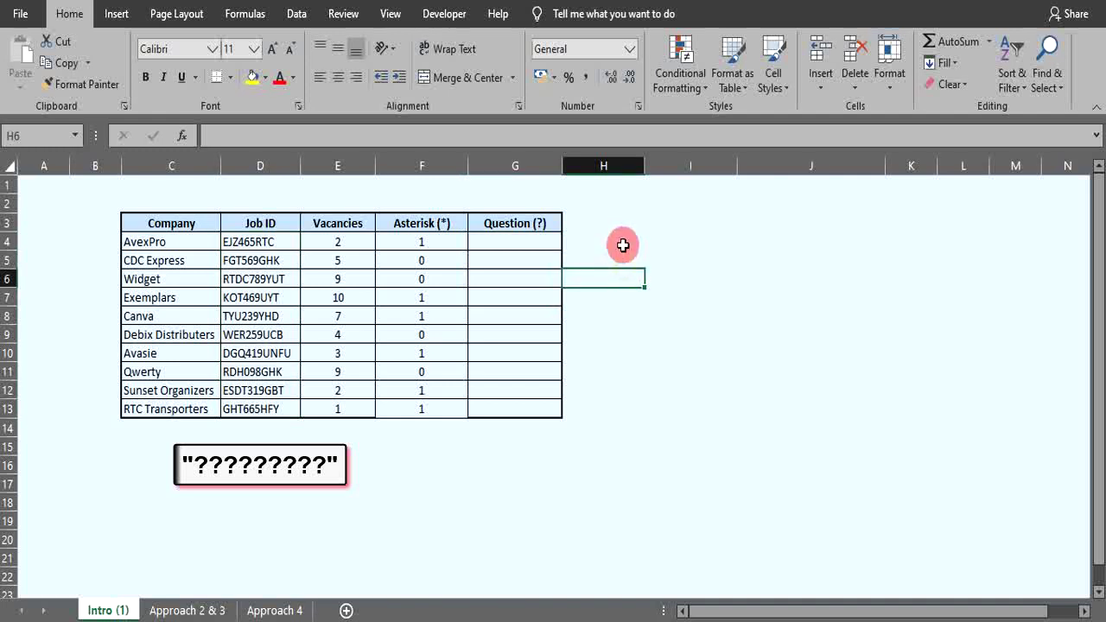
Step: Build a COUNTIF formula in H4 over the Job IDs D4:D13 with the criterion "<>?????????"
left_click(617, 234)
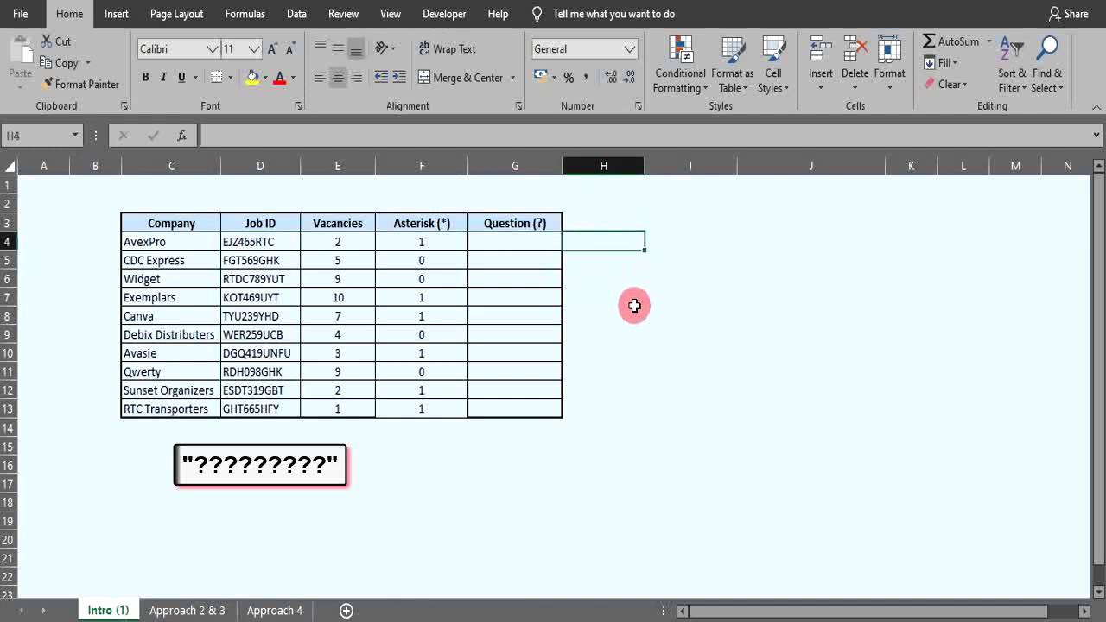
type("=")
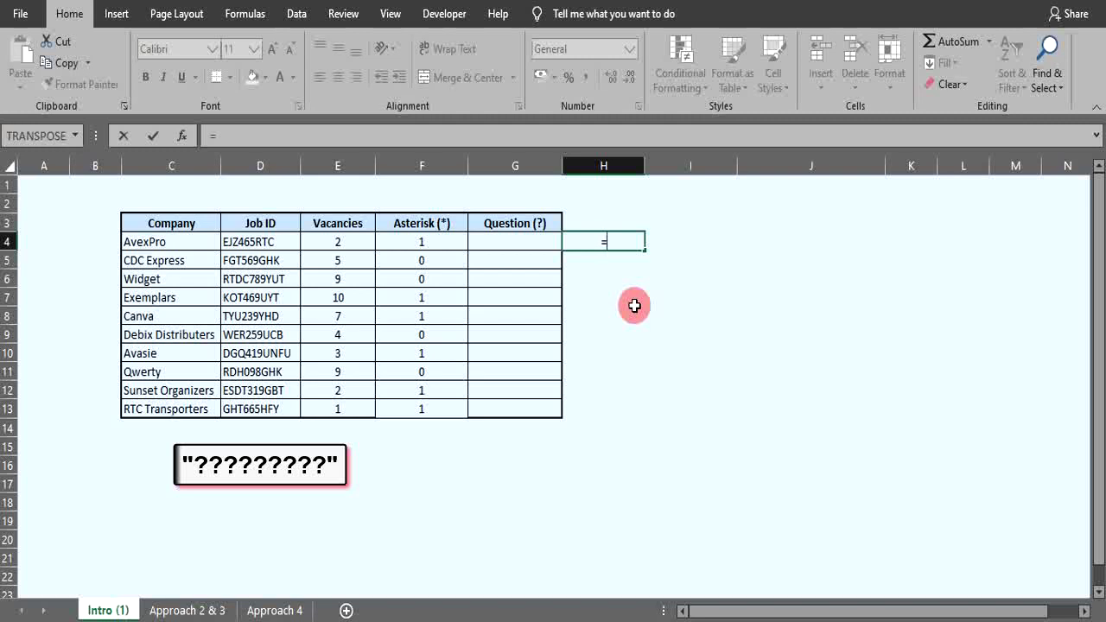
type("countif")
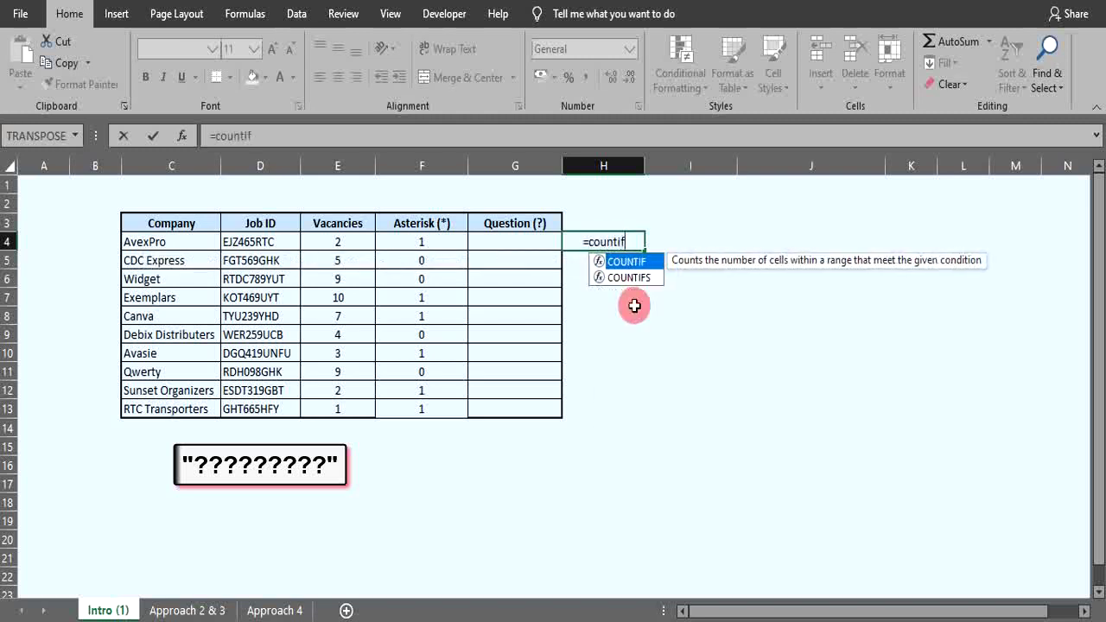
type("(")
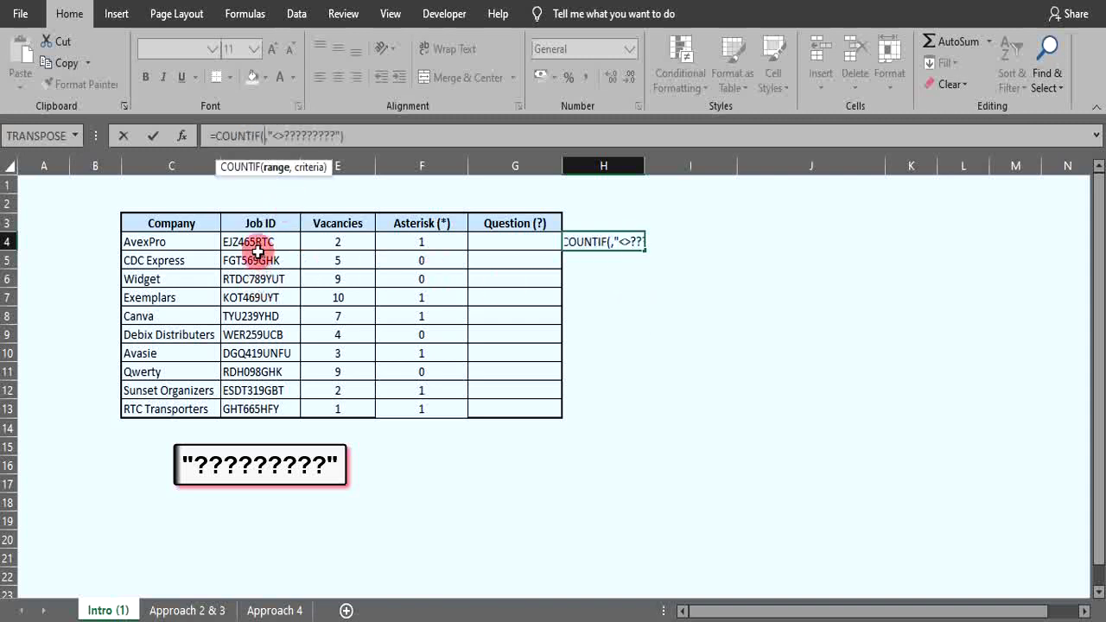
left_click_drag(258, 251, 259, 408)
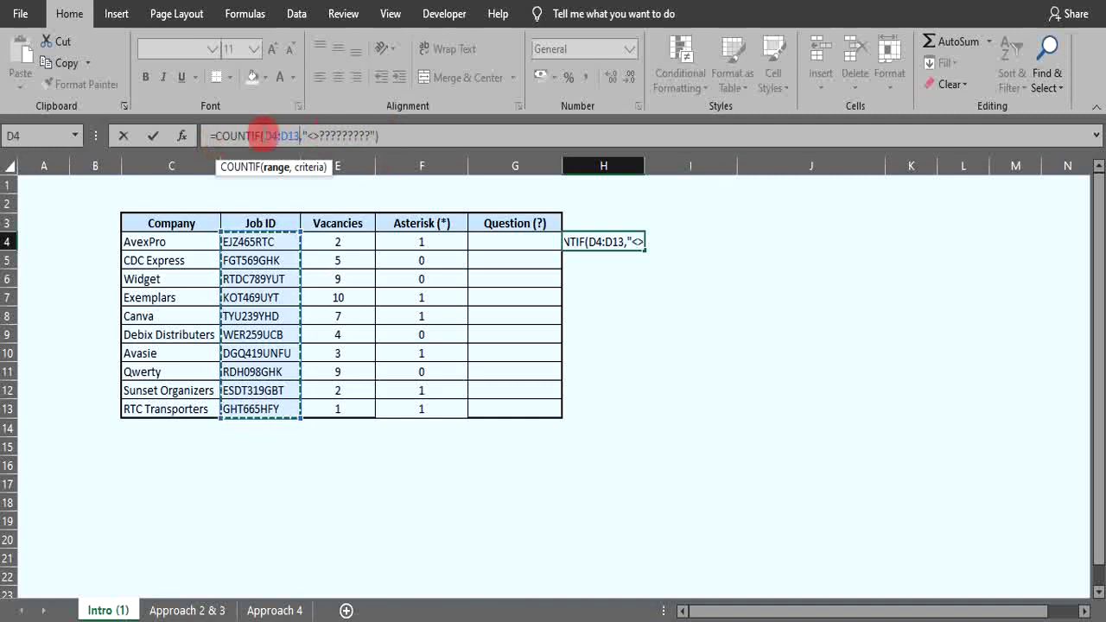
Step: Make the range in the H4 formula absolute as $D$4:$D$13, enter the formula, and check its count against the Job IDs
left_click_drag(263, 135, 294, 132)
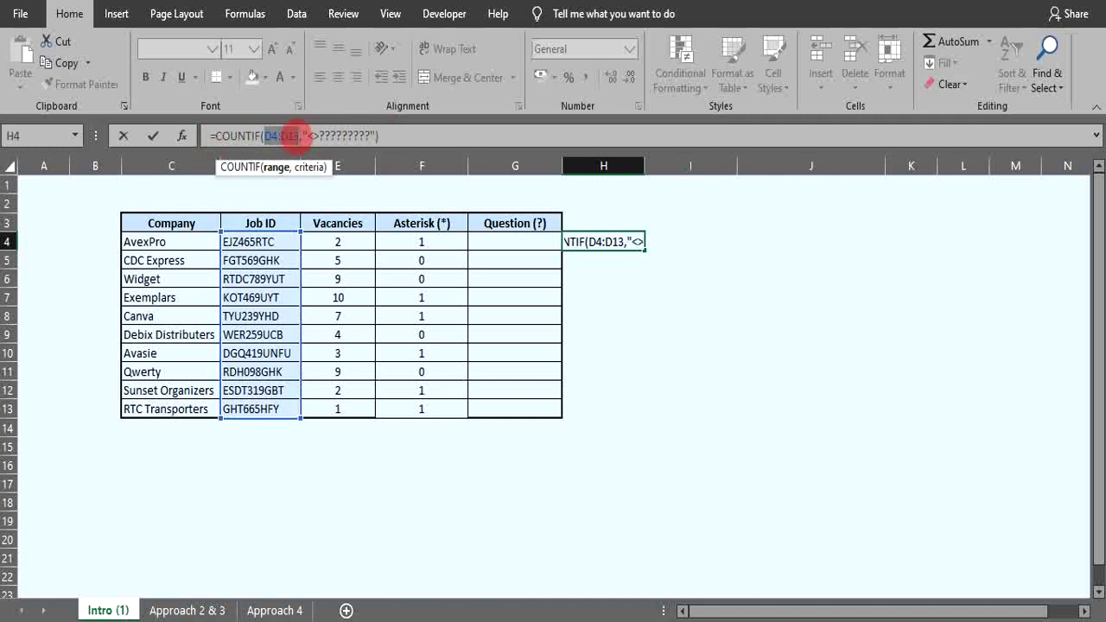
key("F4")
left_click(423, 134)
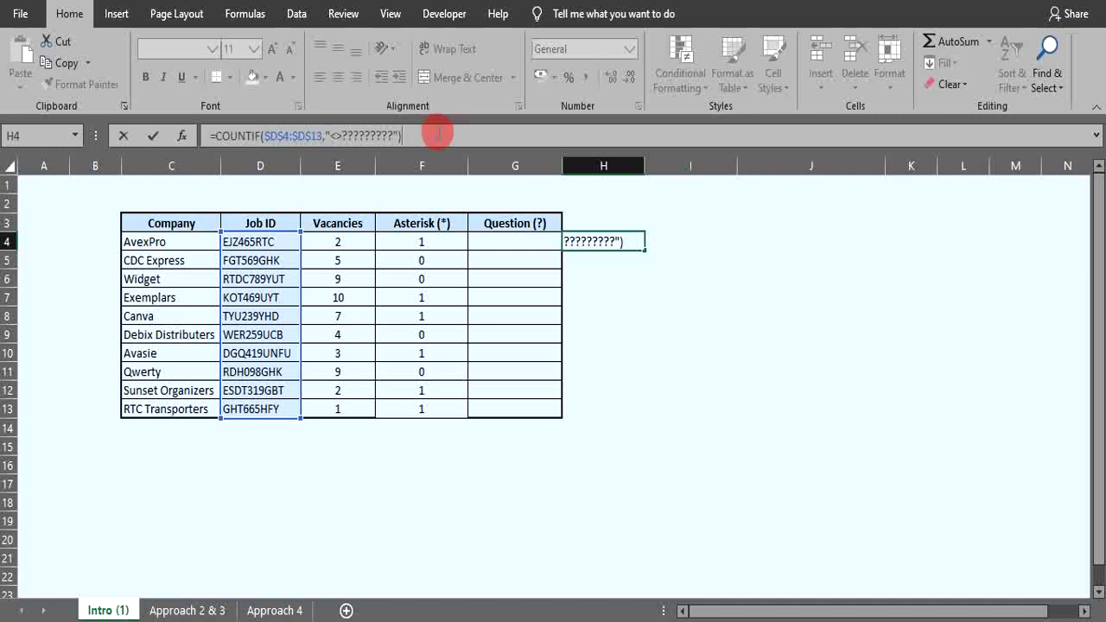
key("Tab")
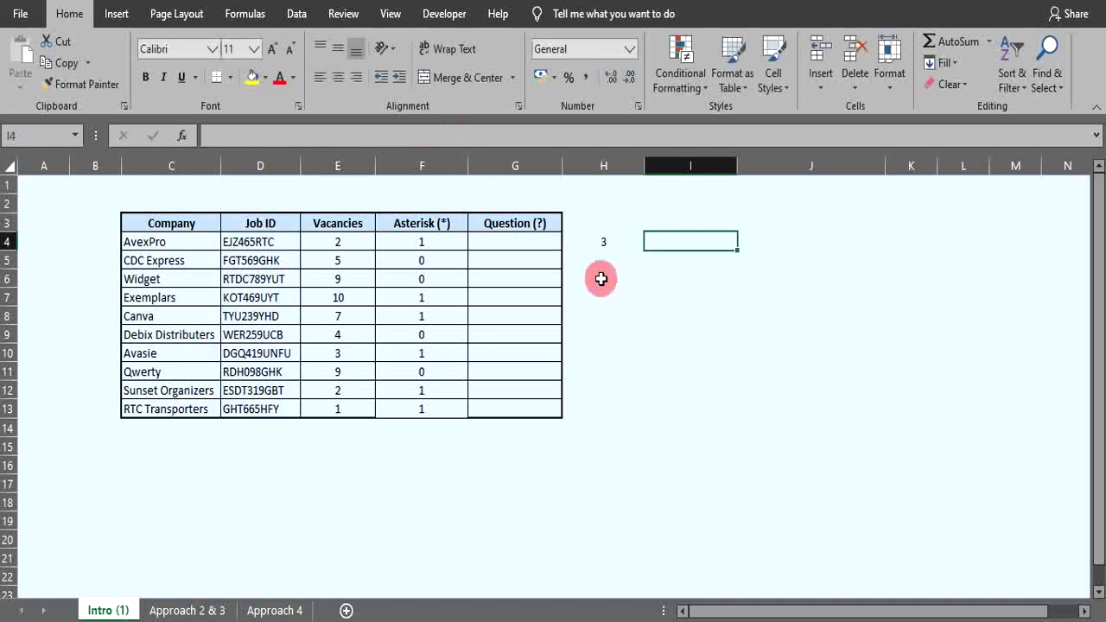
left_click(600, 242)
left_click(625, 343)
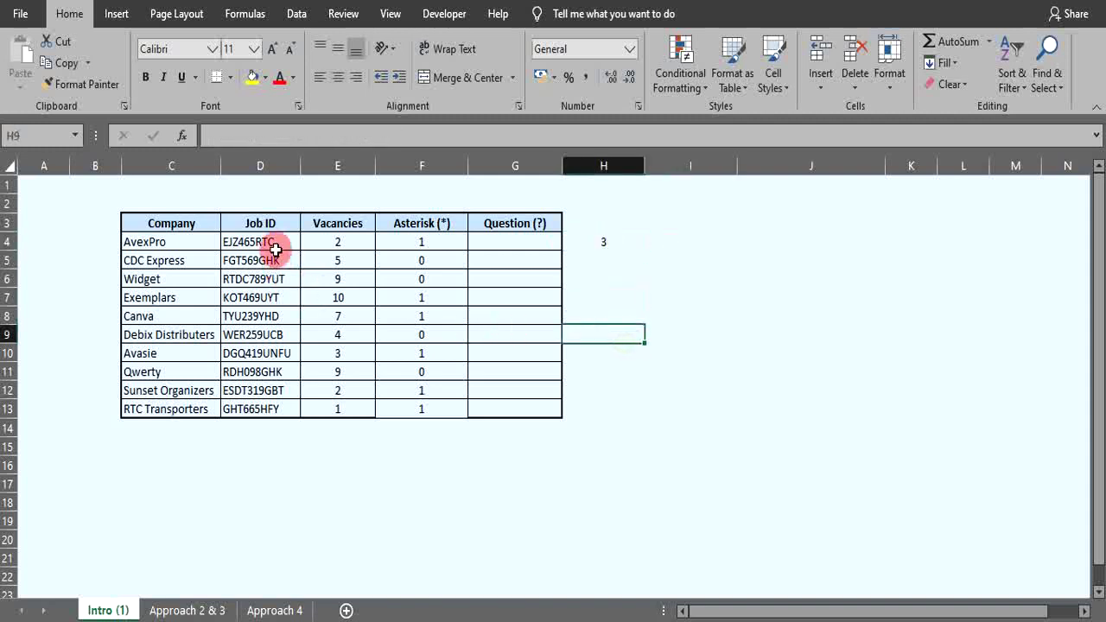
left_click_drag(270, 244, 278, 407)
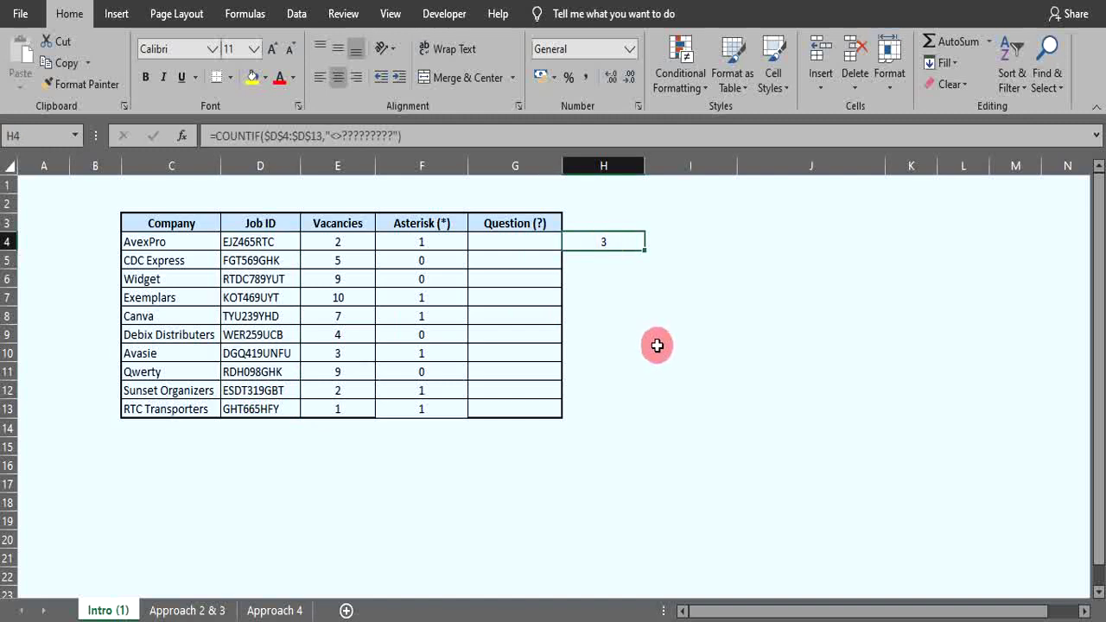
left_click(659, 348)
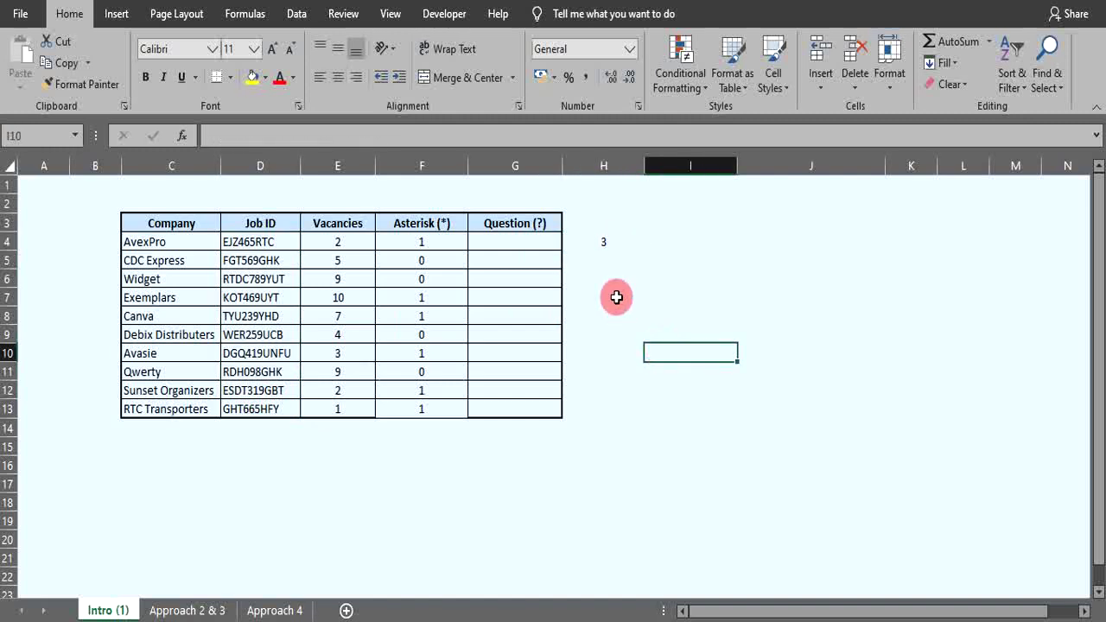
Step: Try the H4 count without the "<>" operator, using =COUNTIF($D$4:$D$13,"?????????")
left_click(600, 241)
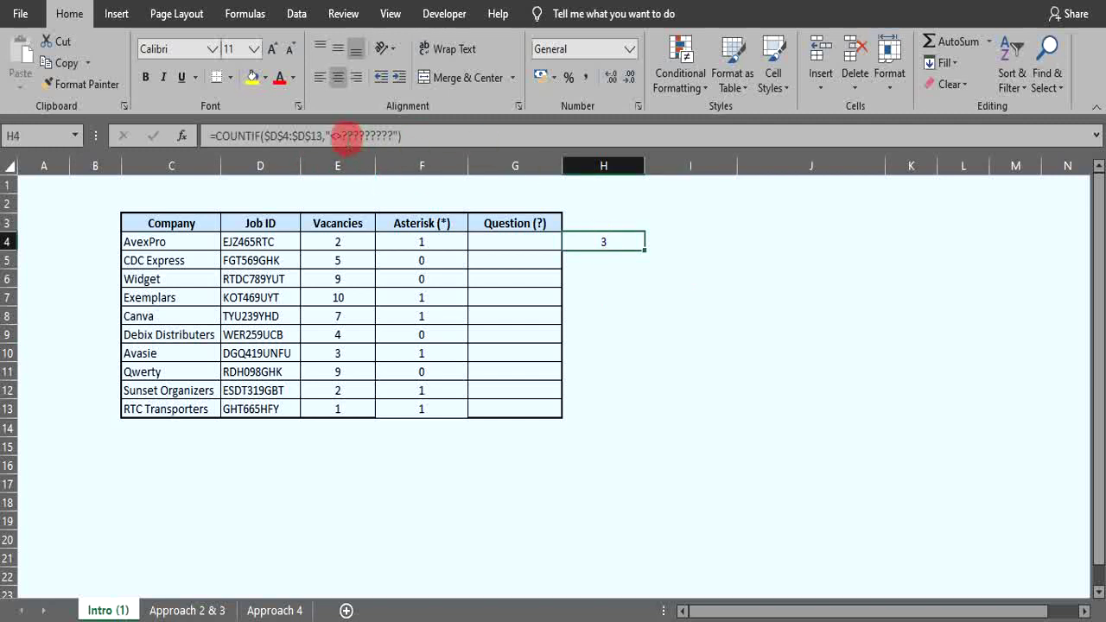
left_click(344, 137)
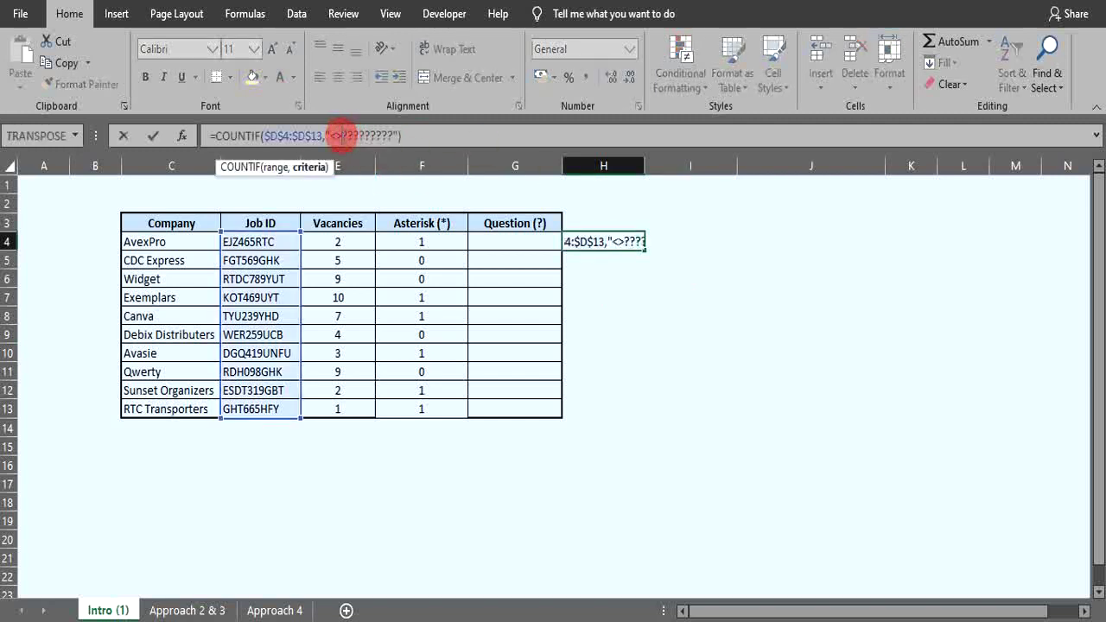
left_click_drag(341, 136, 331, 136)
key("Delete")
left_click(412, 135)
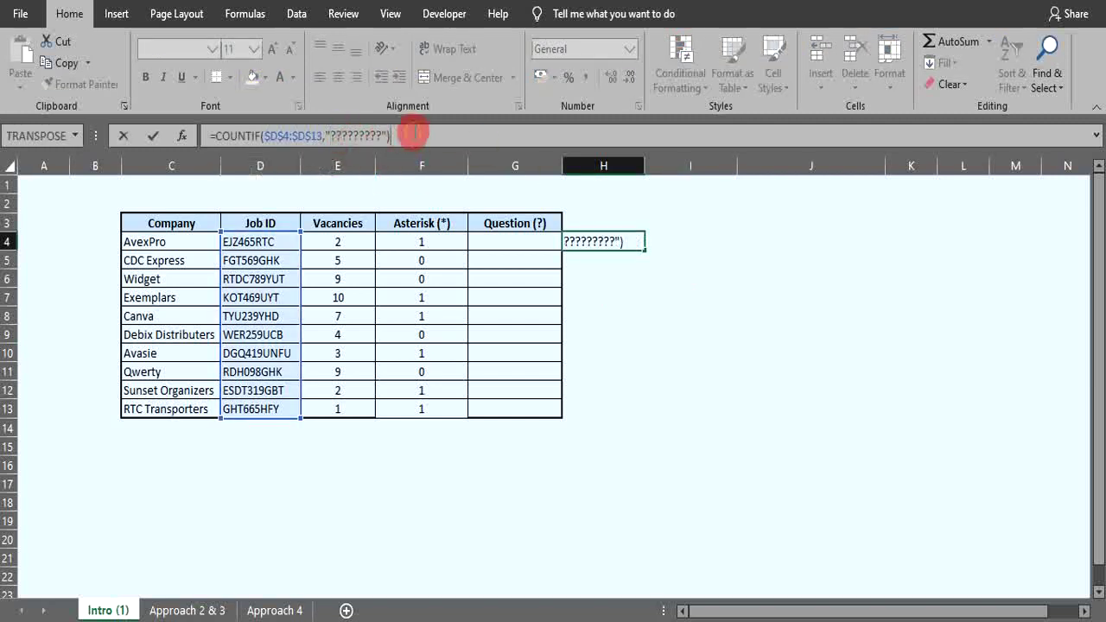
key("Tab")
left_click(607, 245)
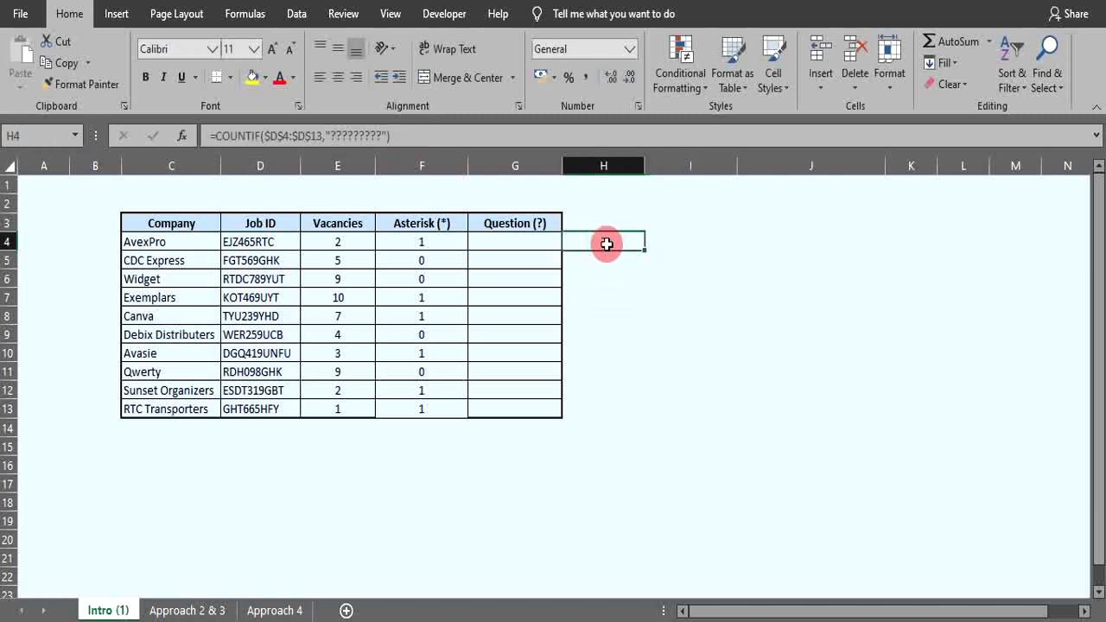
left_click(650, 354)
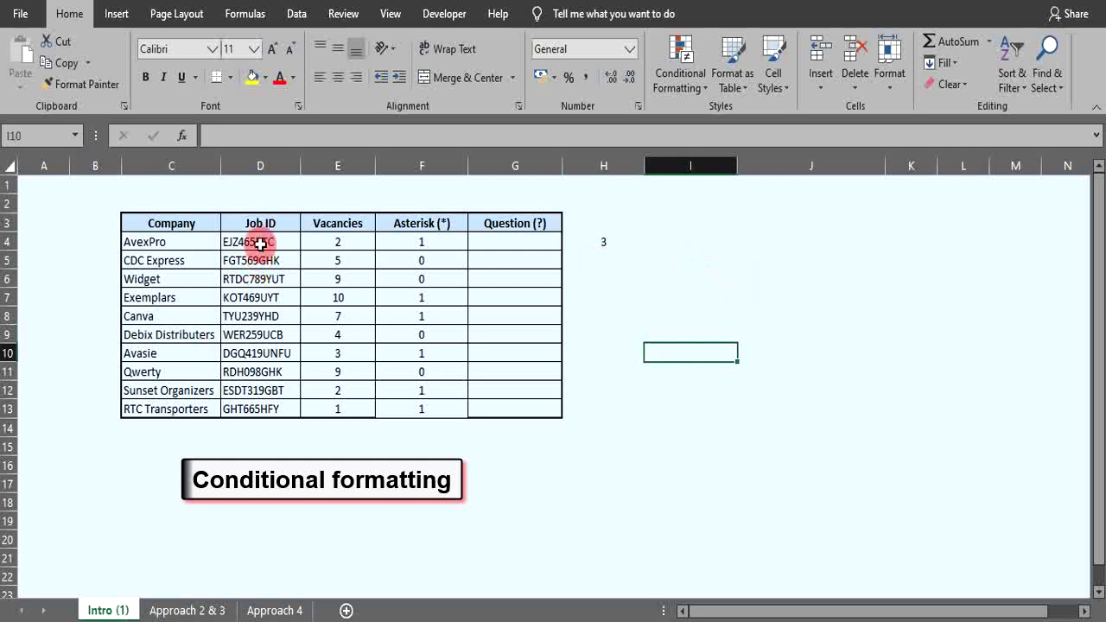
Step: Start a new conditional formatting rule for the Job IDs D4:D13 that uses a formula to determine which cells to format
left_click_drag(259, 242, 263, 407)
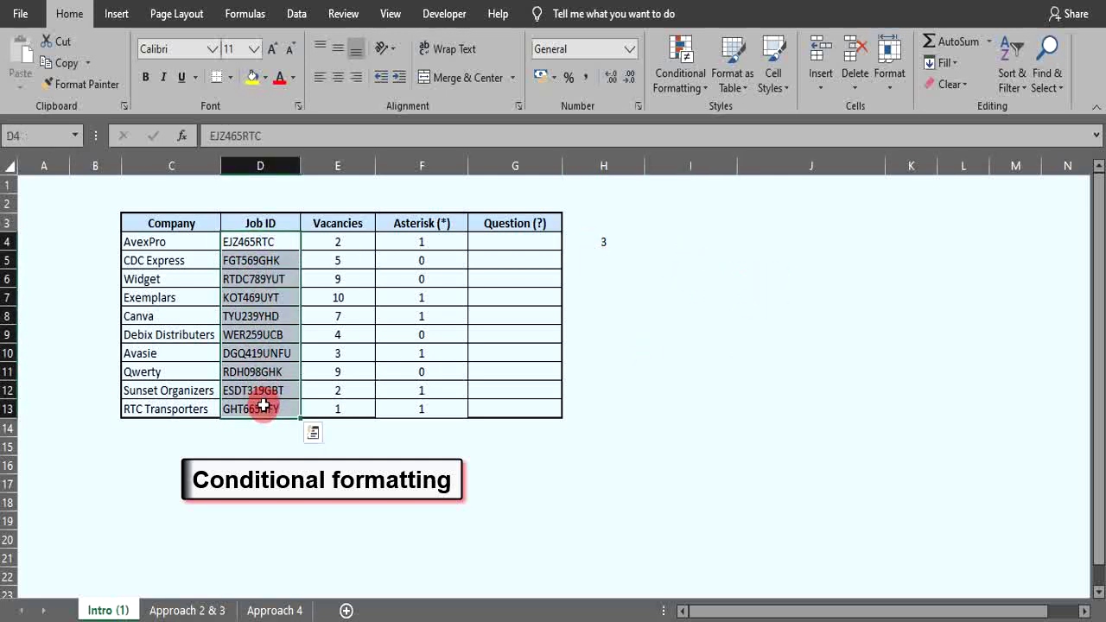
left_click(705, 89)
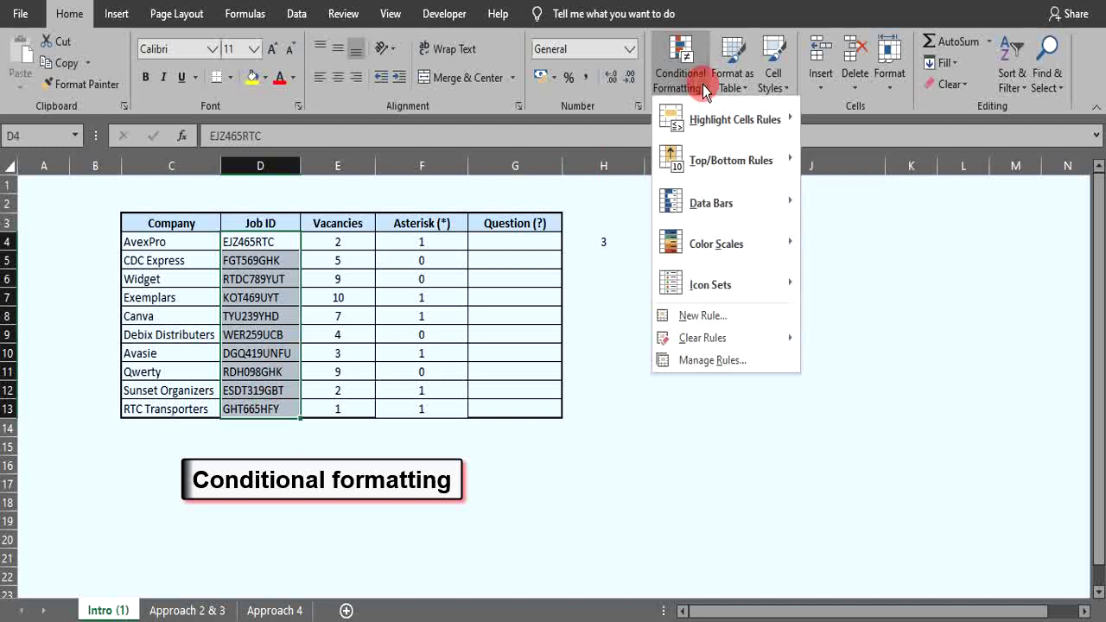
left_click(712, 314)
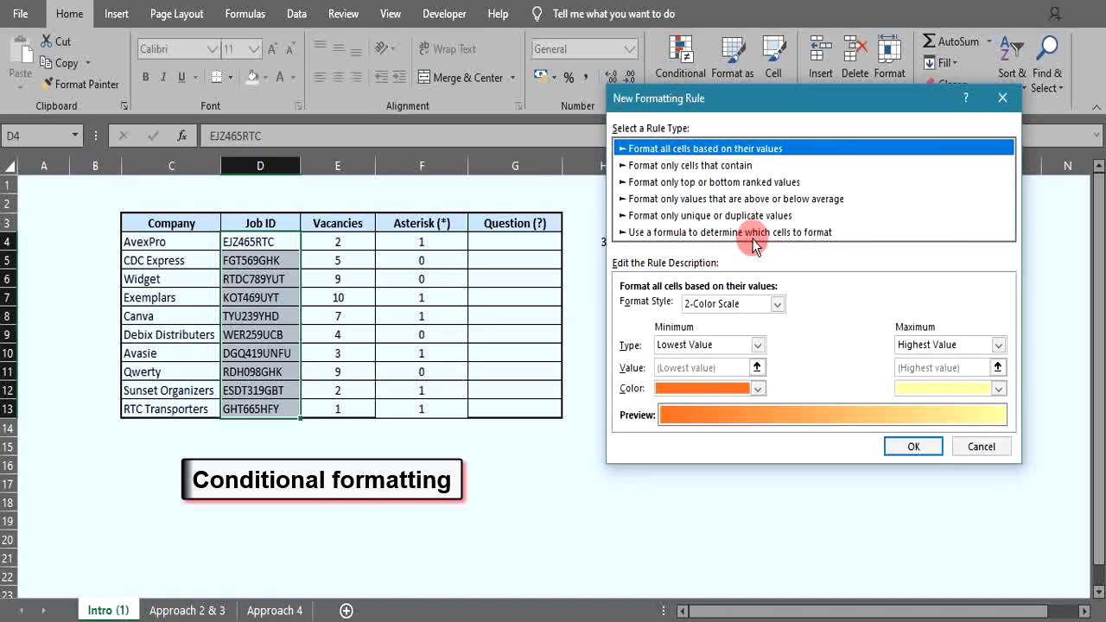
left_click(745, 233)
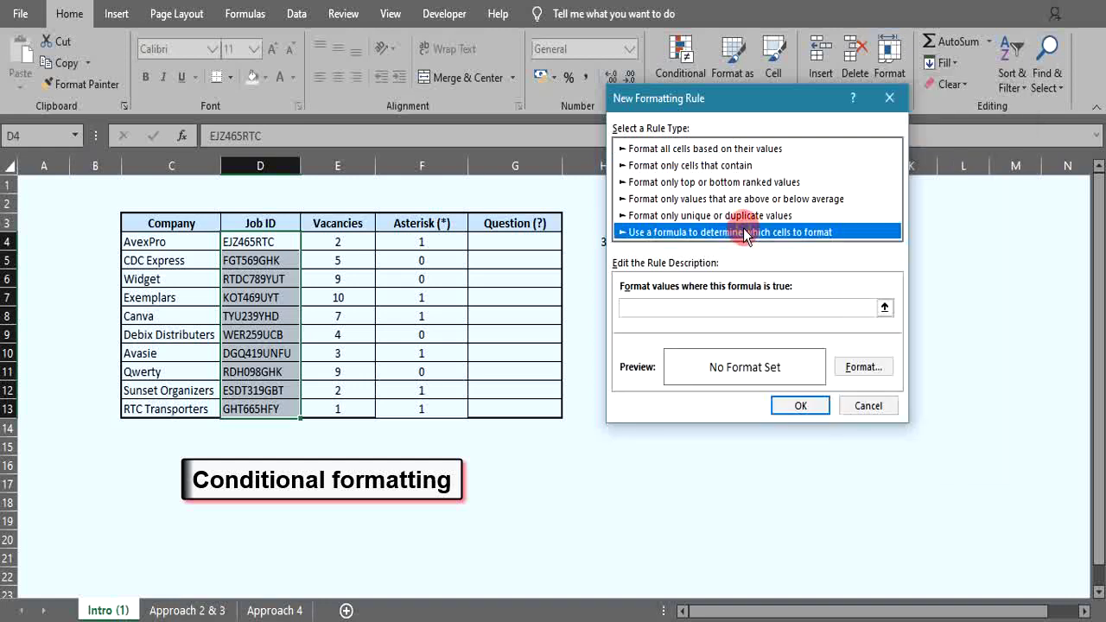
Step: Enter =countif($D4,"<>?????????") as the rule's formula, locking only the column of the cell reference
left_click(650, 308)
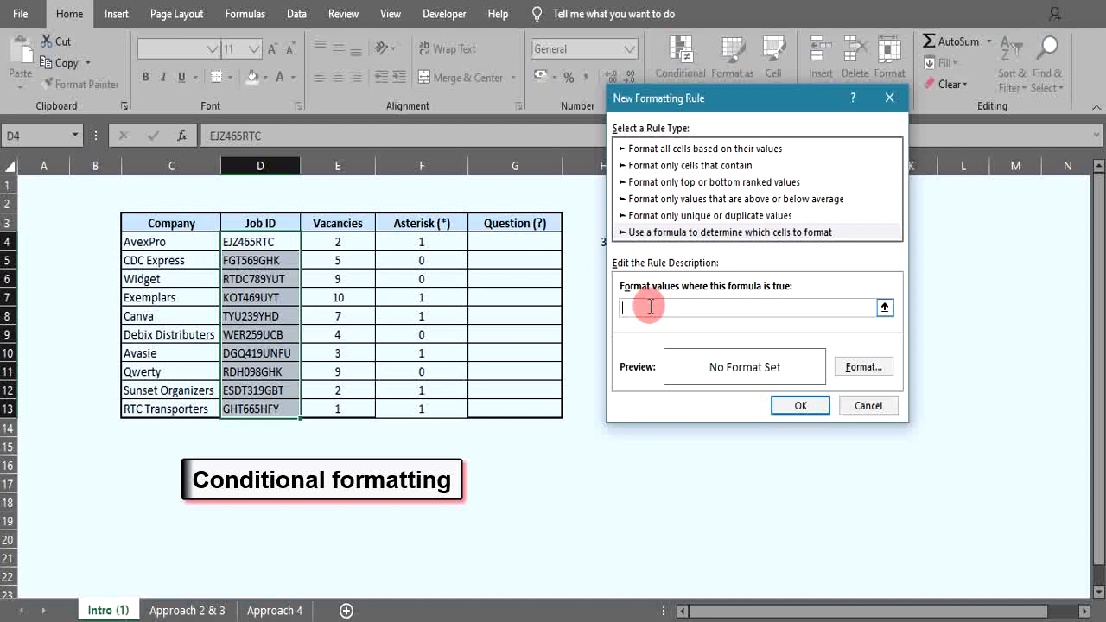
type("=countif(")
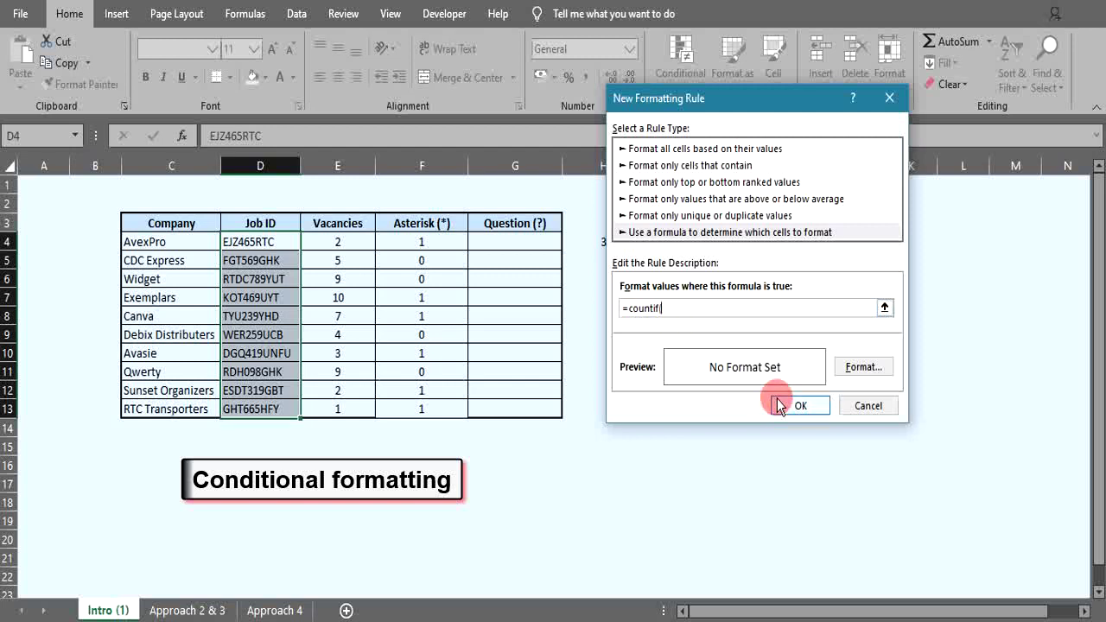
left_click(257, 242)
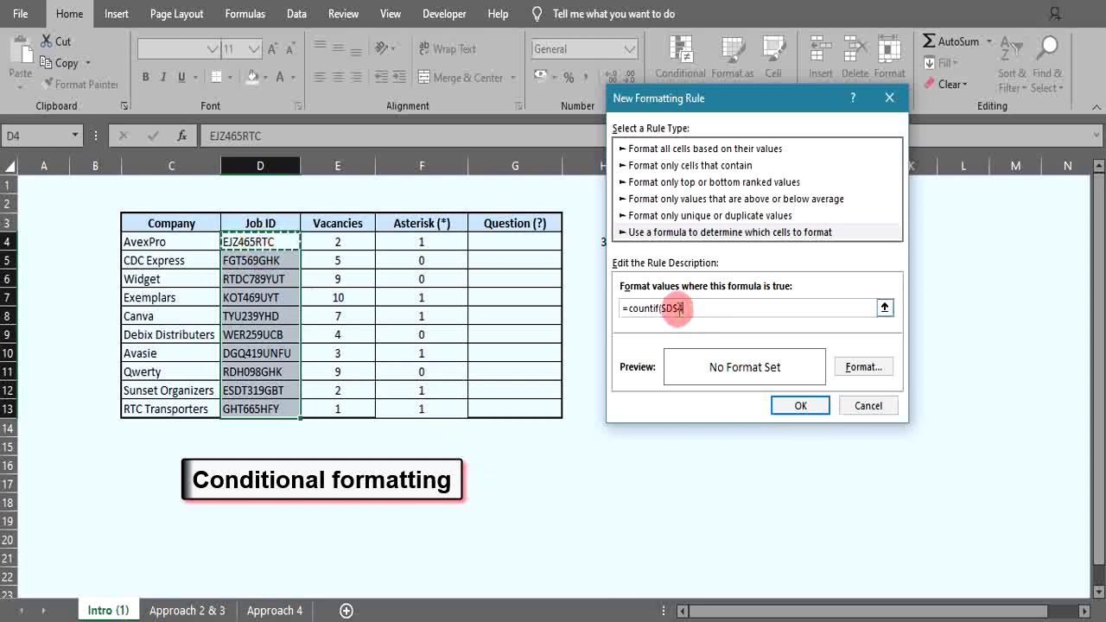
left_click(678, 309)
key("BackSpace")
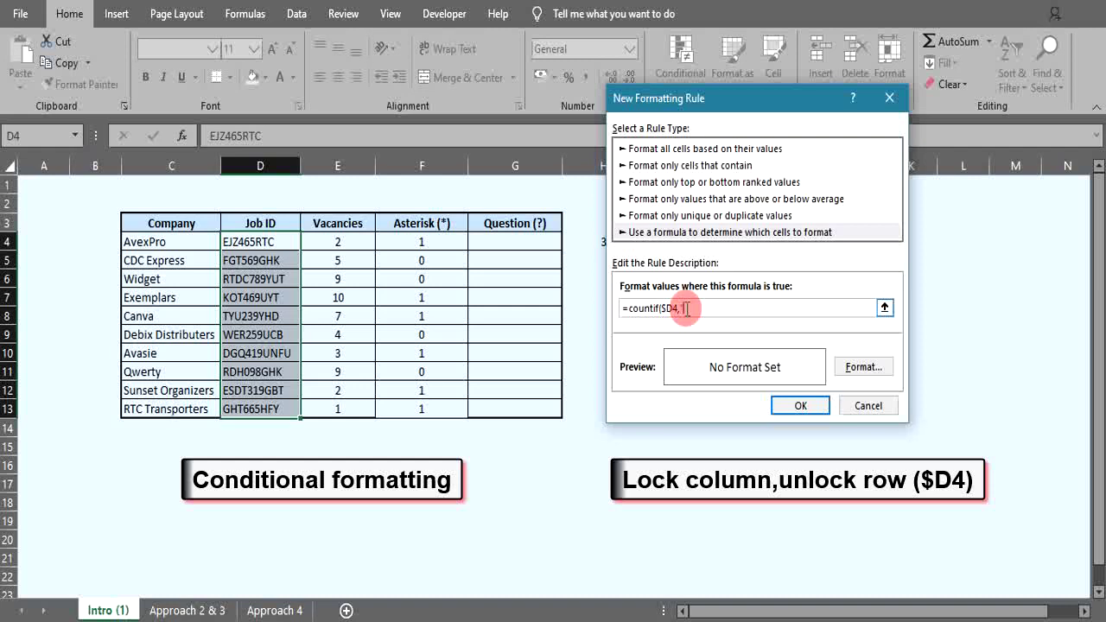
type("\"<>")
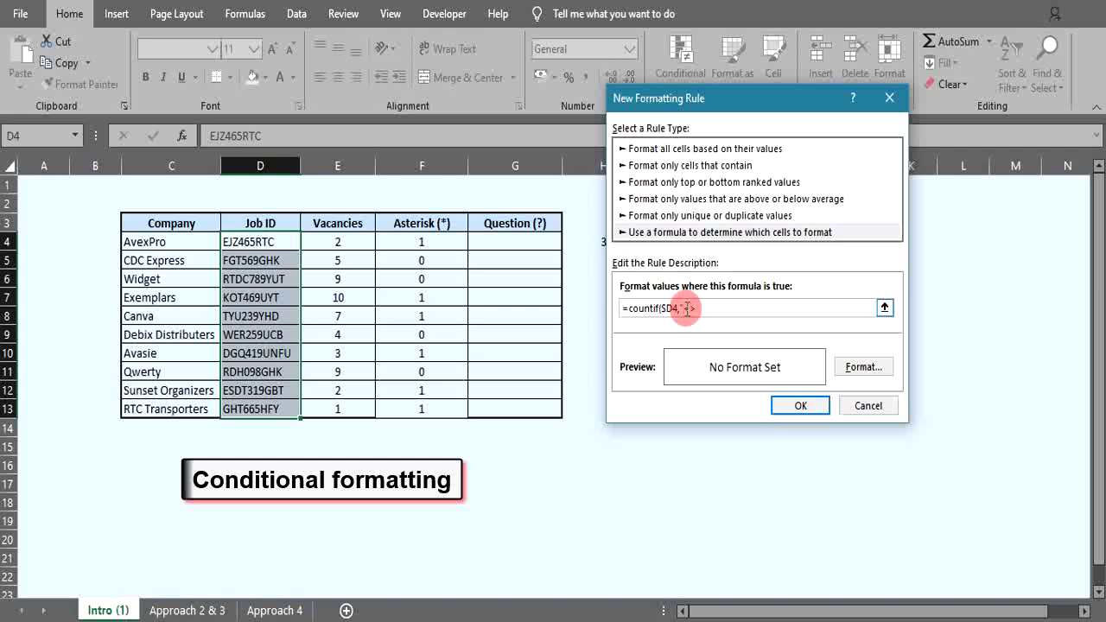
type("??")
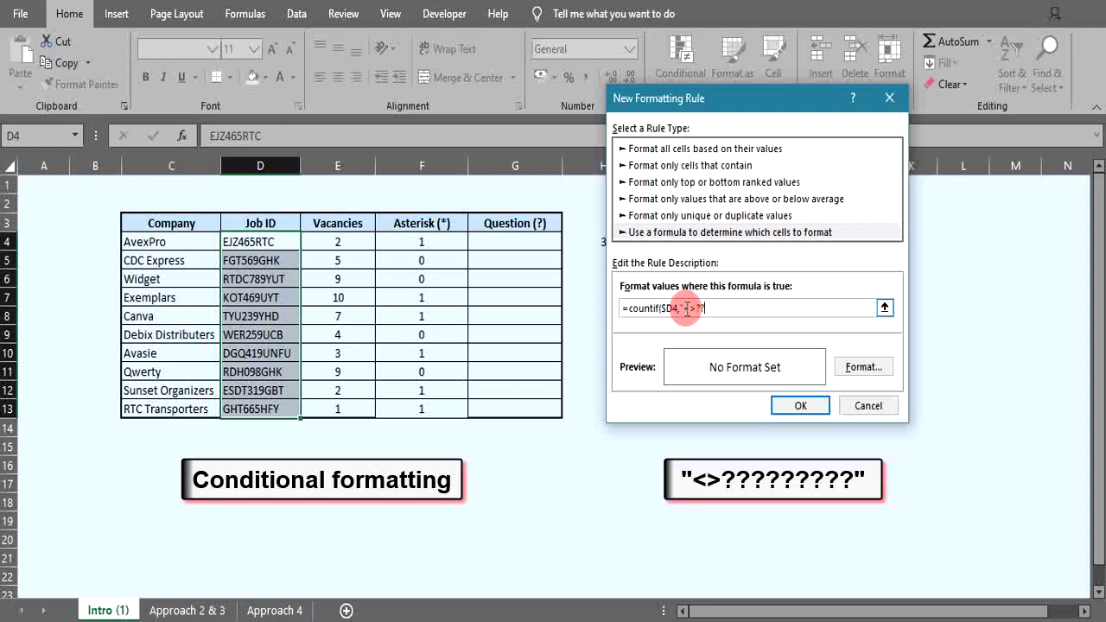
type("???????\"")
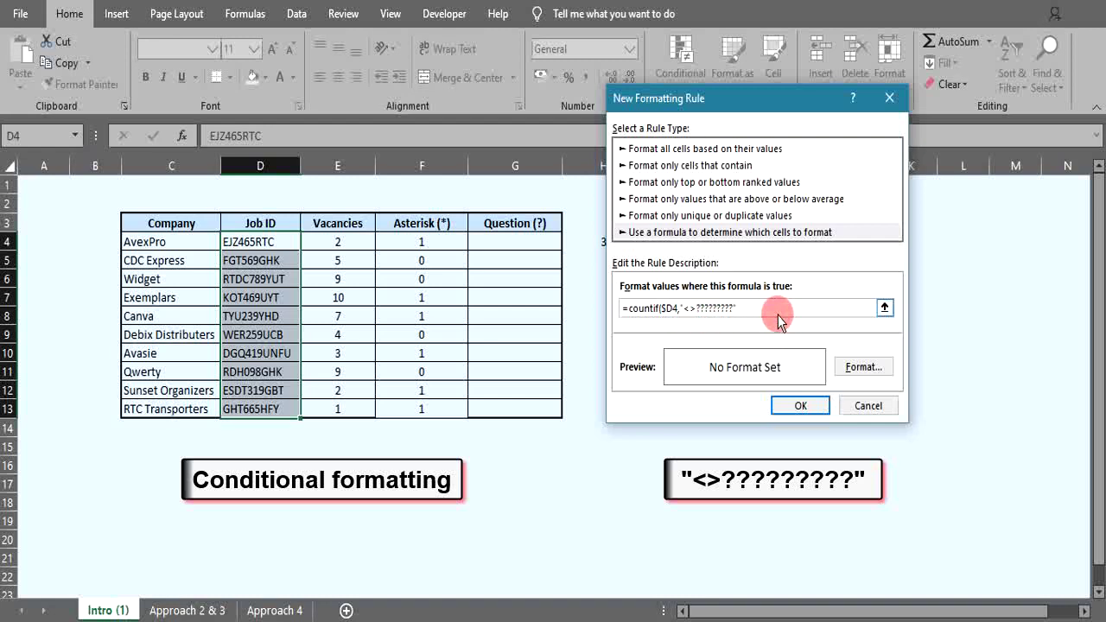
type(")")
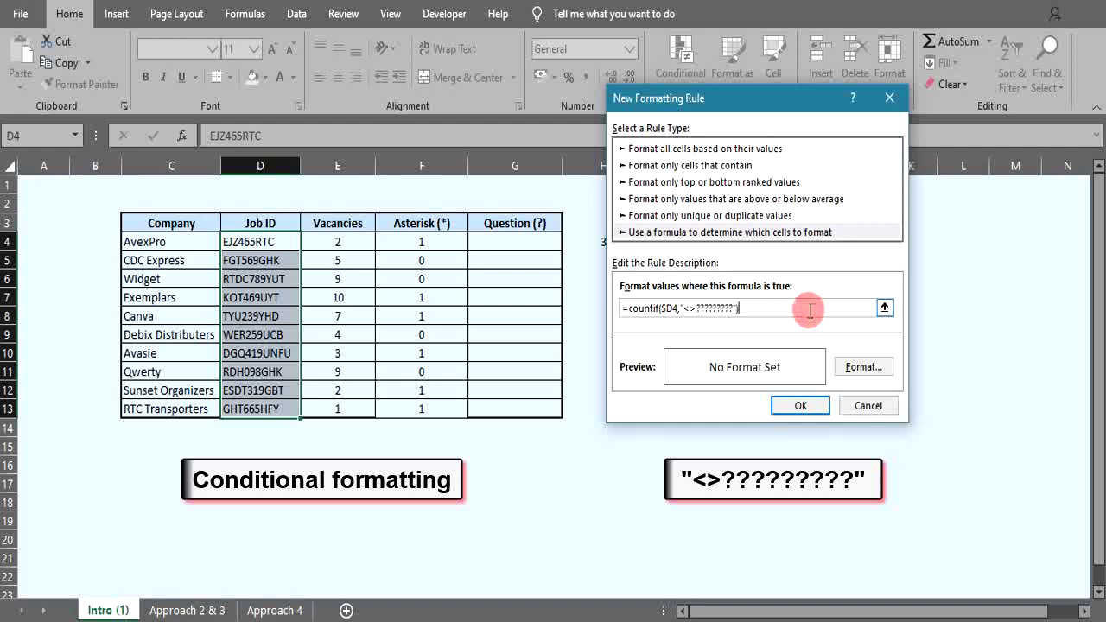
Step: Give the rule a custom light yellow fill (#FFD653) and apply it to the selected Job IDs
left_click(854, 369)
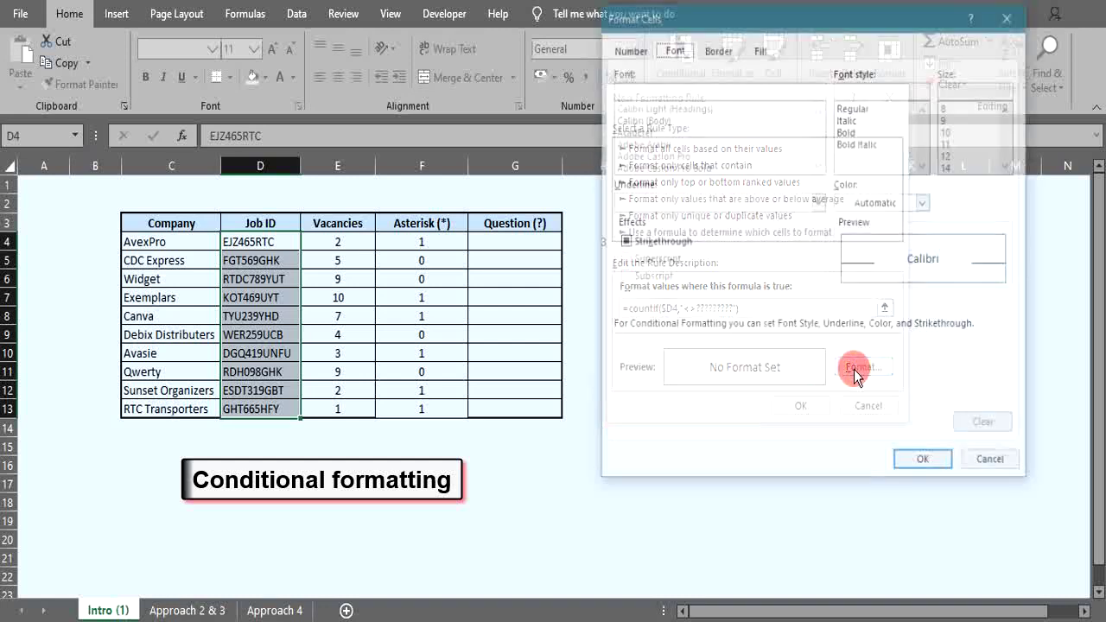
left_click(776, 50)
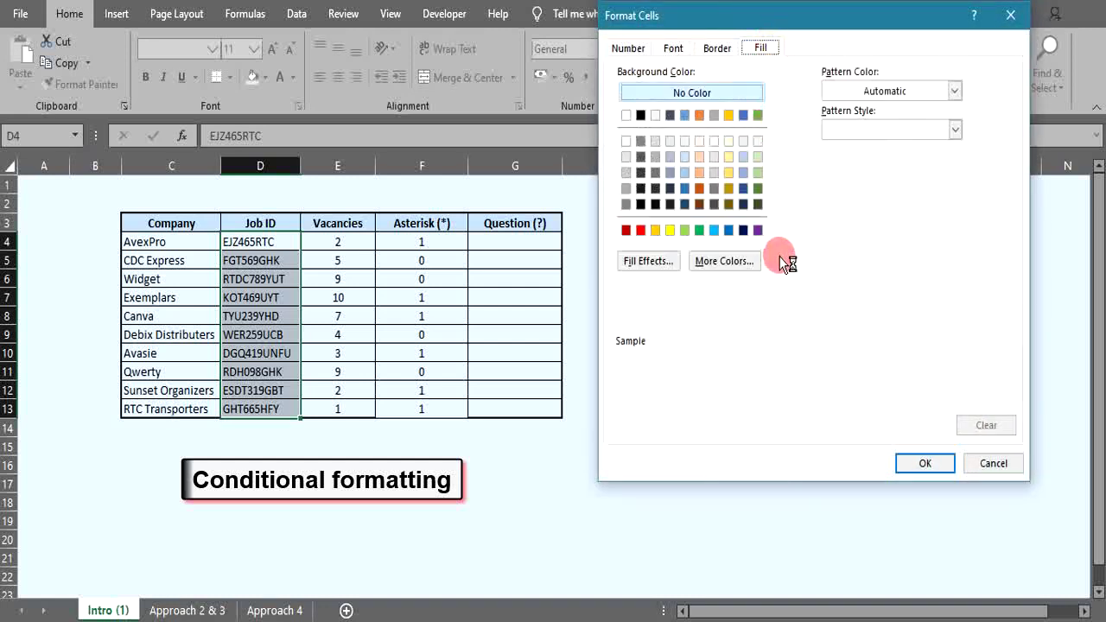
left_click(657, 229)
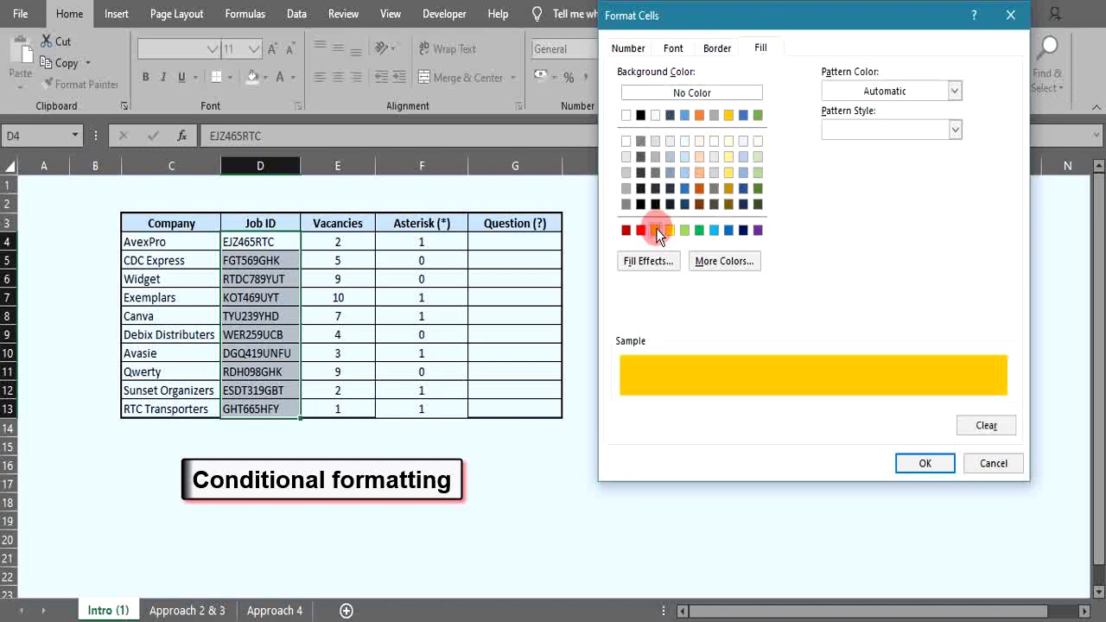
left_click(721, 263)
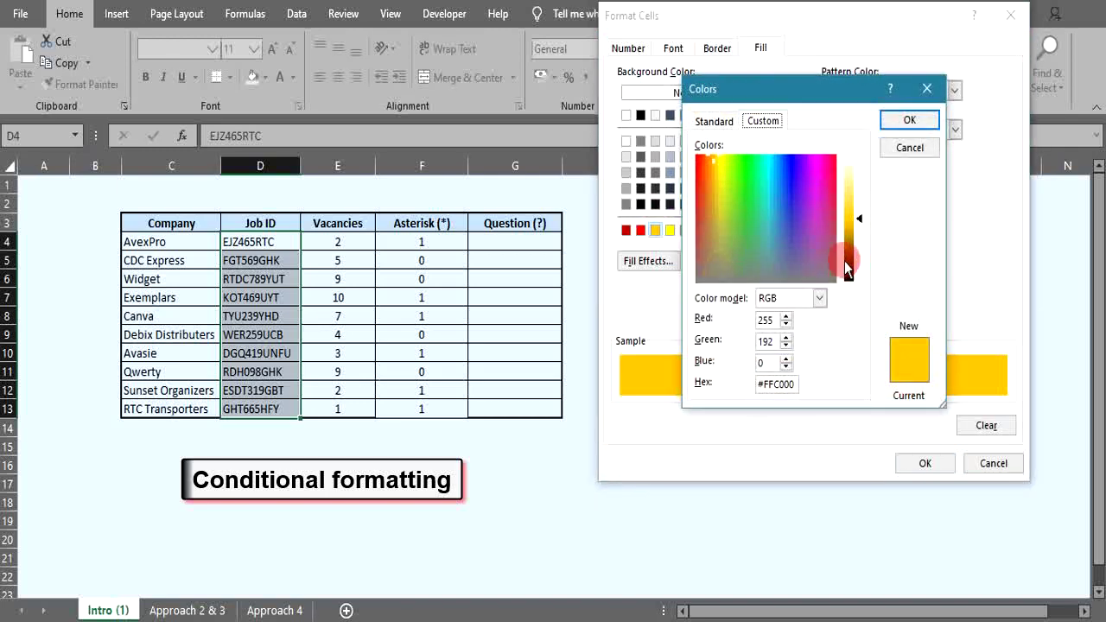
left_click(860, 218)
left_click_drag(861, 220, 860, 199)
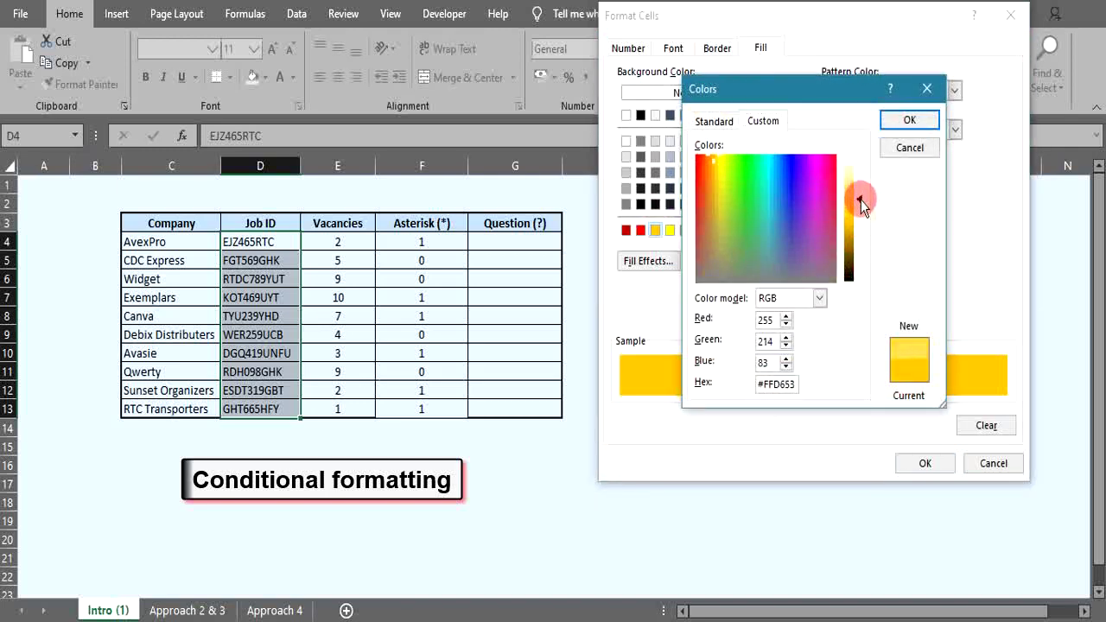
left_click(918, 121)
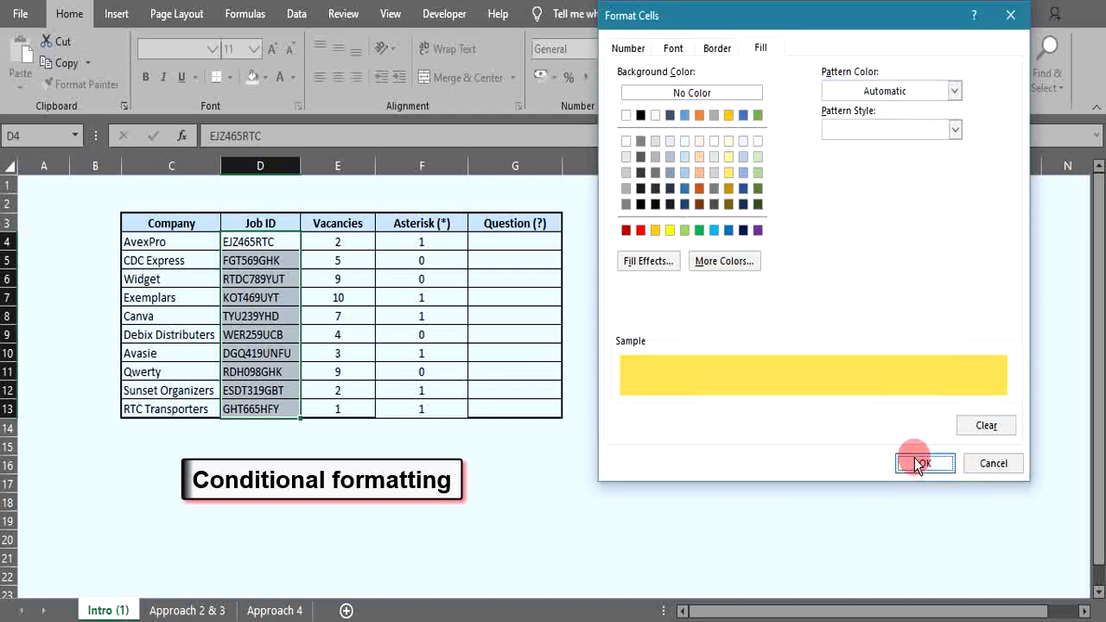
left_click(916, 463)
left_click(793, 403)
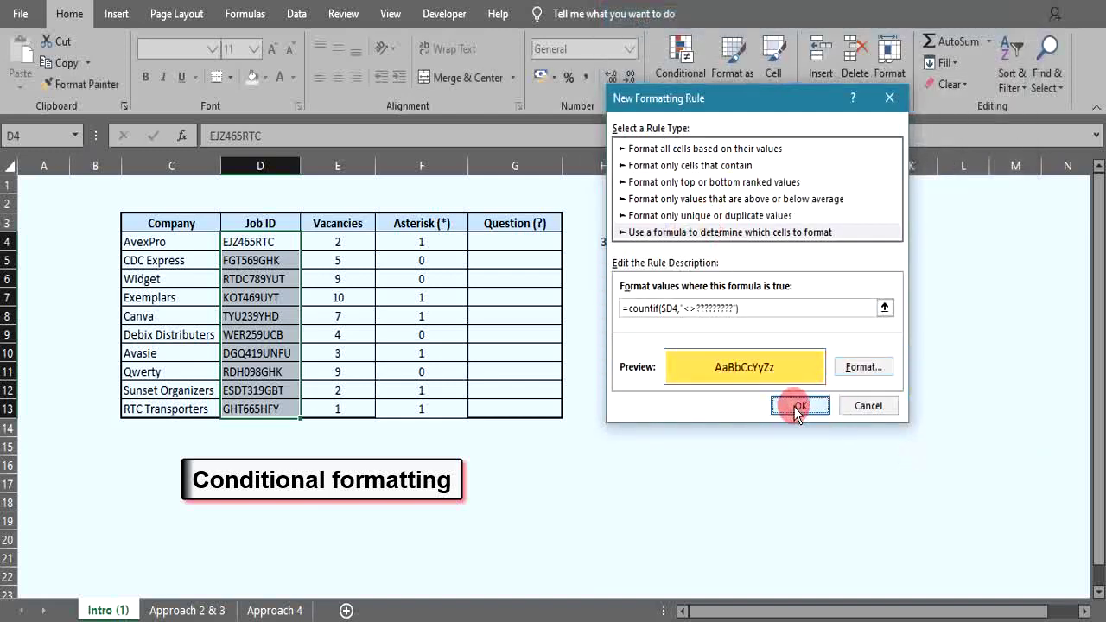
Step: Extend the Job ID highlighting rule to the whole table by setting its applied range to =$C$4:$G$13
left_click(684, 321)
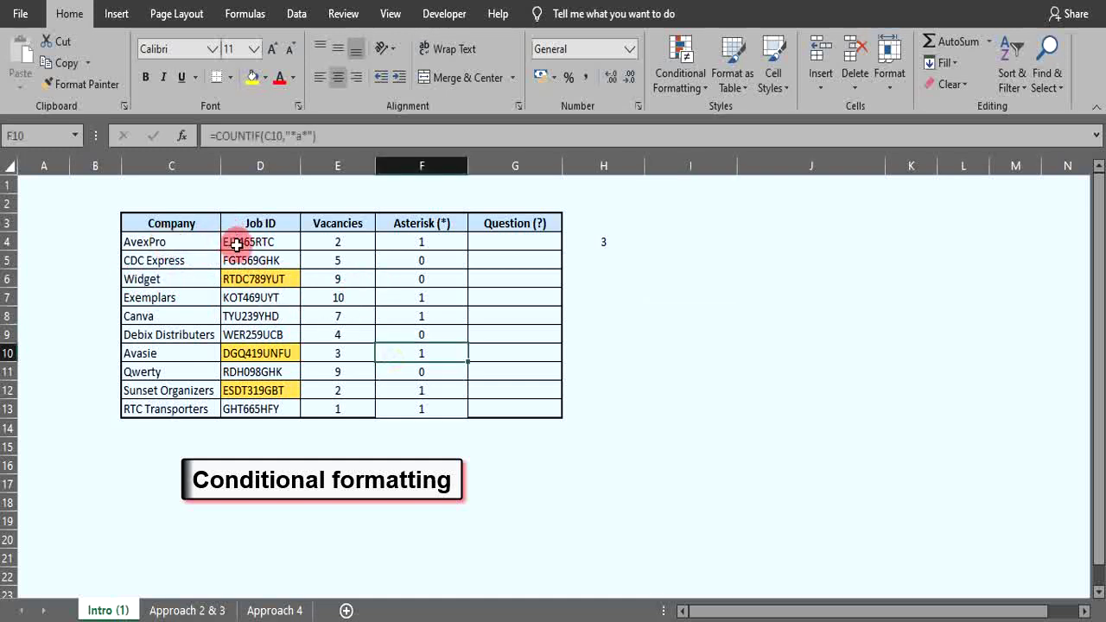
left_click_drag(236, 245, 259, 405)
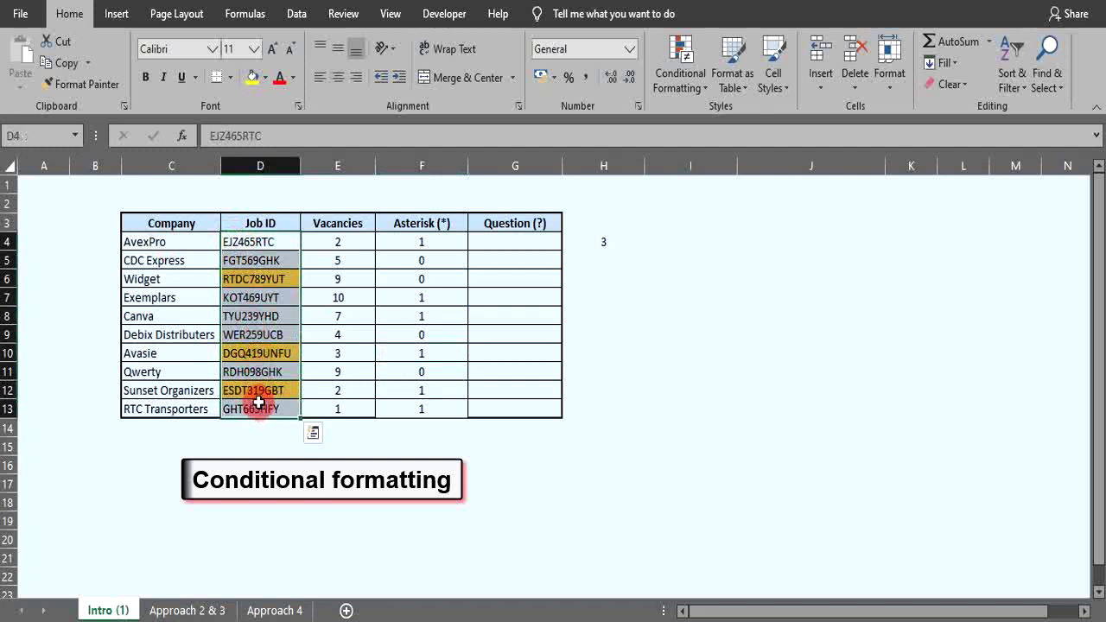
left_click(702, 85)
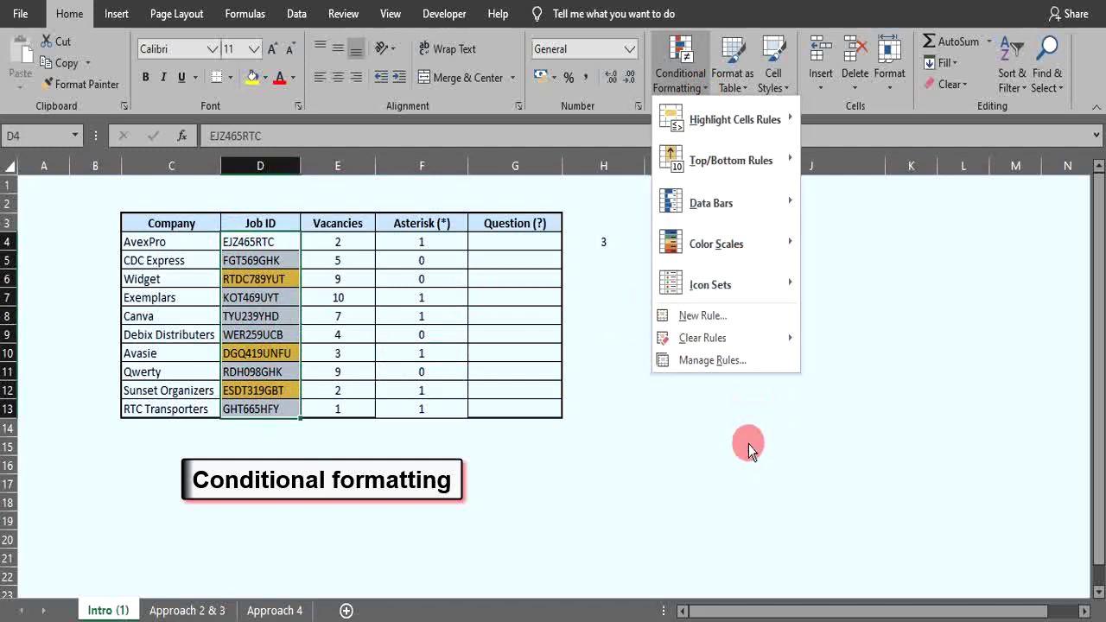
left_click(700, 363)
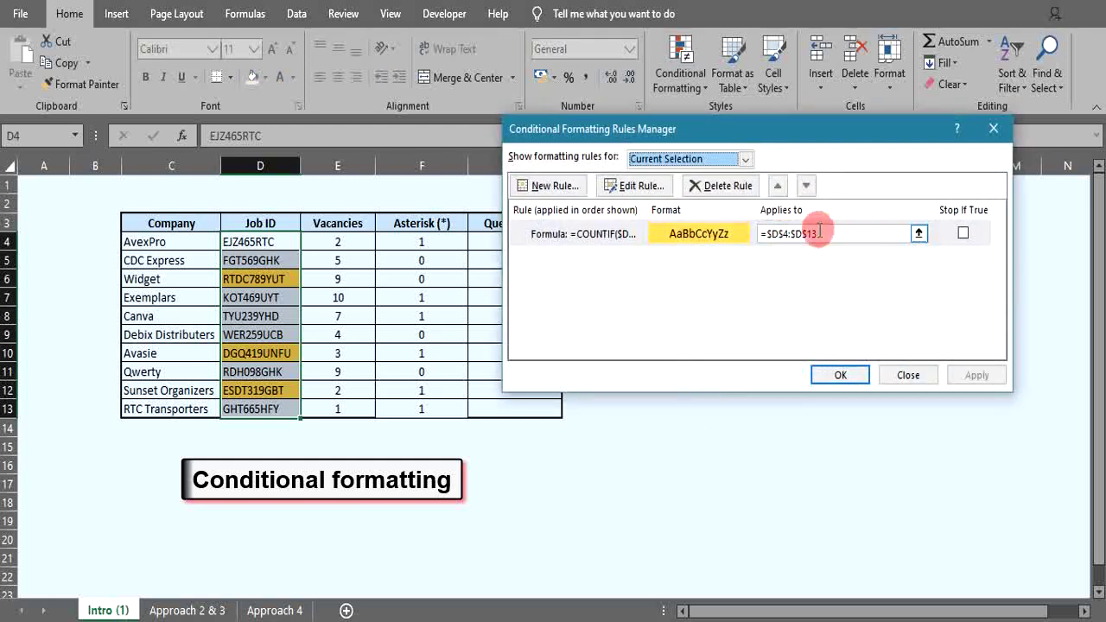
left_click(919, 233)
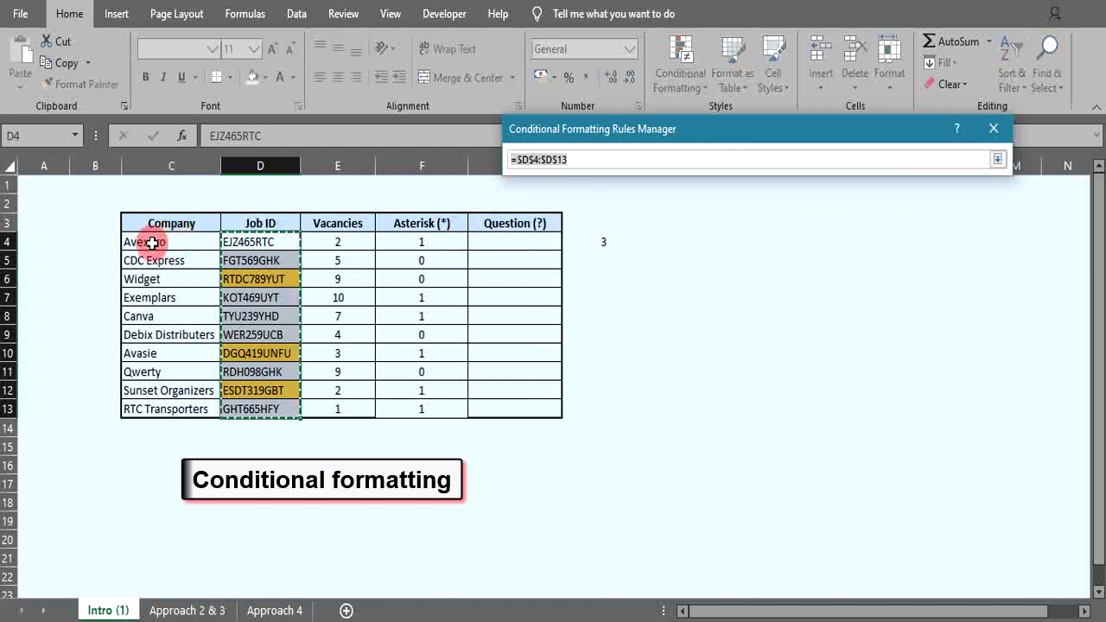
left_click_drag(149, 242, 517, 400)
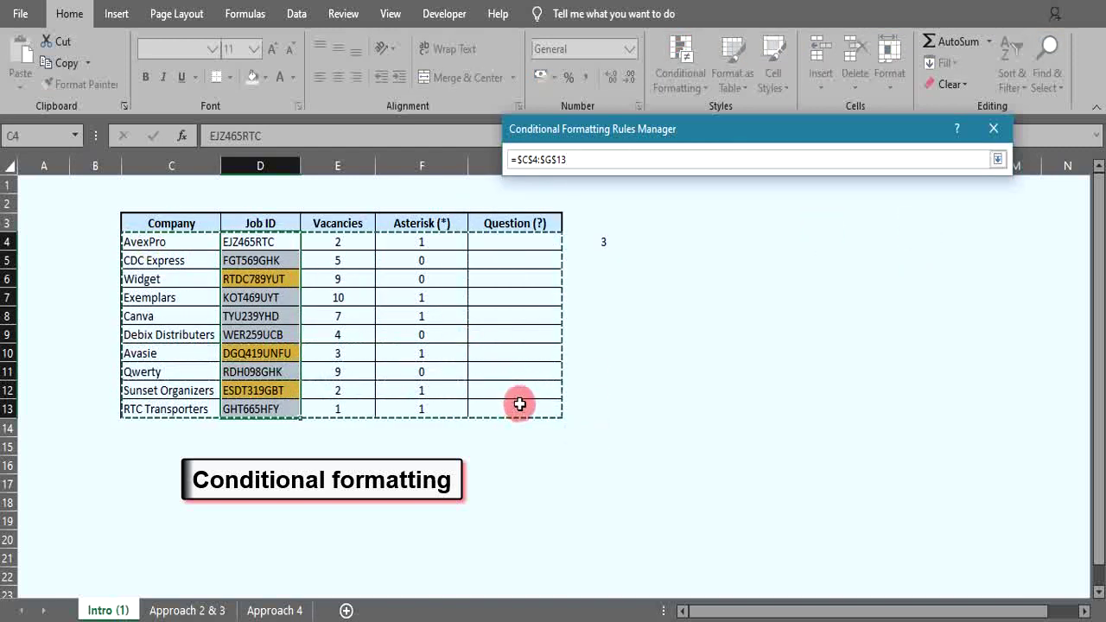
left_click(998, 162)
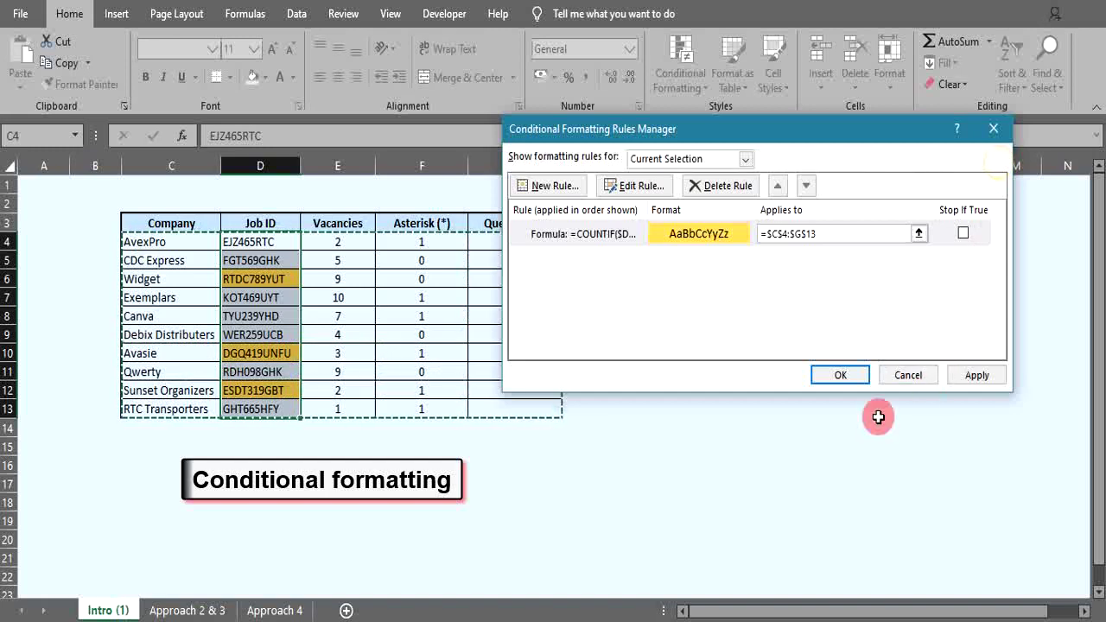
left_click(837, 375)
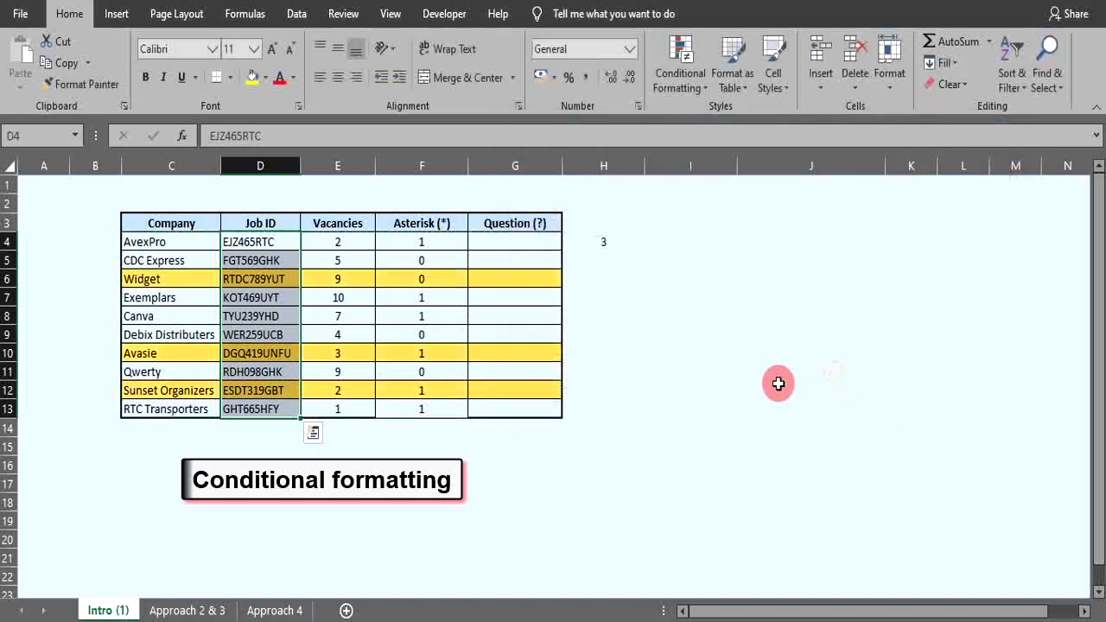
left_click(748, 385)
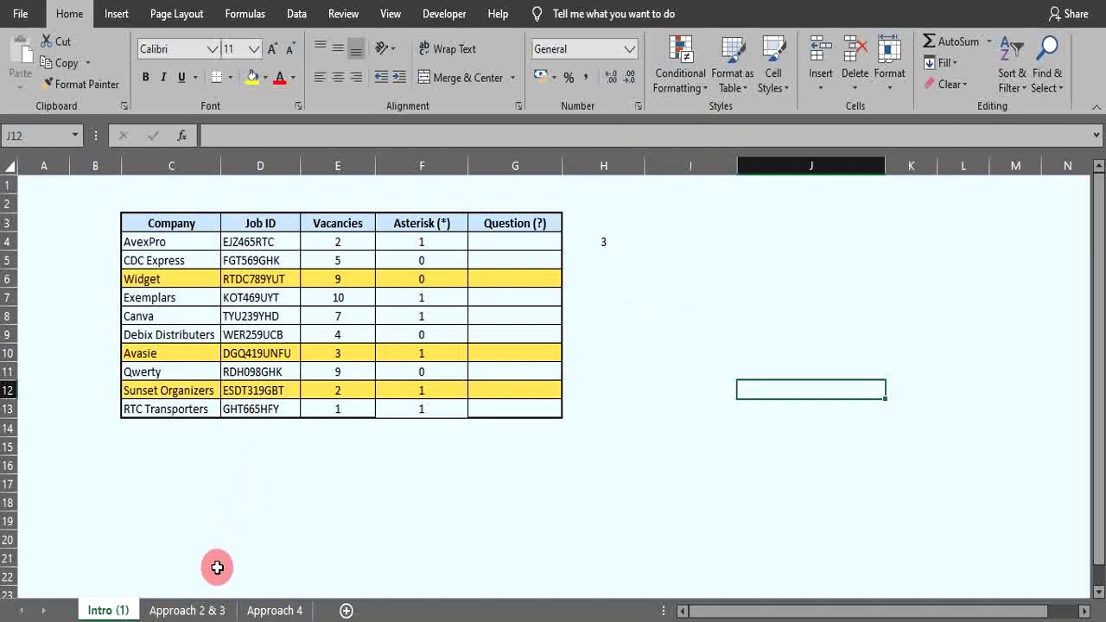
Step: On the Approach 2 & 3 sheet, begin an IF formula in Station cell D4 with a nested COUNTIF as its logical test
left_click(196, 612)
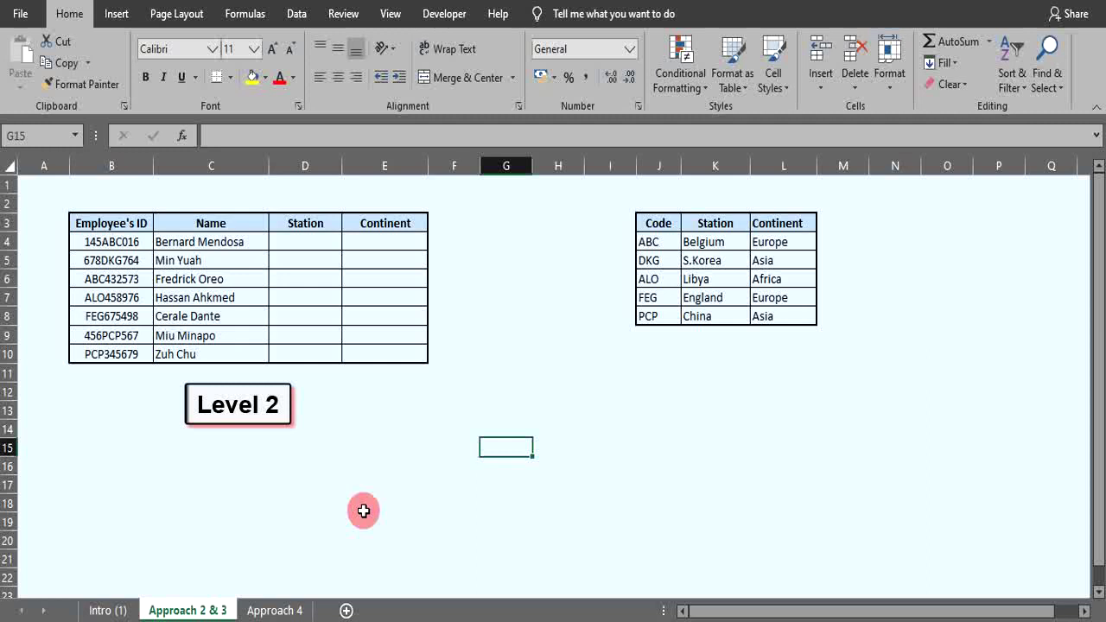
left_click(291, 243)
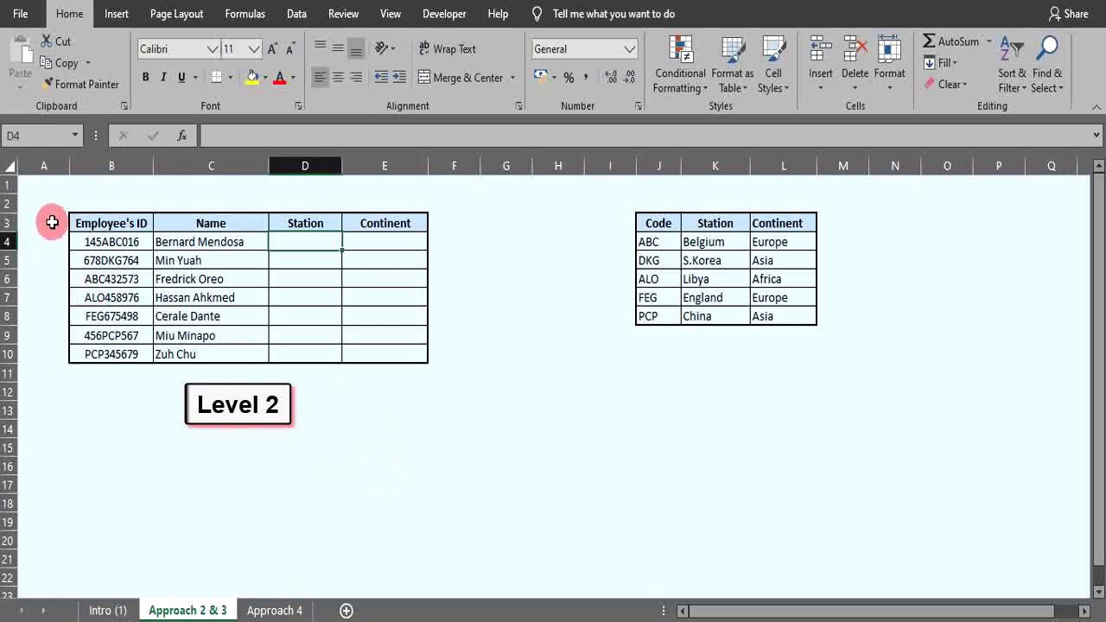
left_click_drag(90, 242, 104, 358)
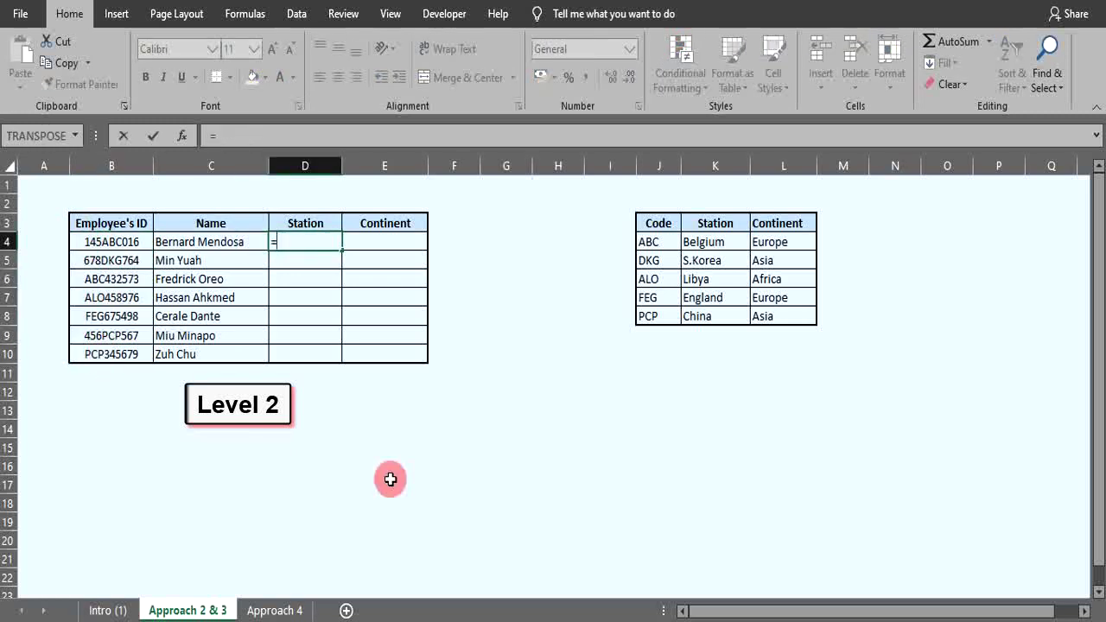
type("if(")
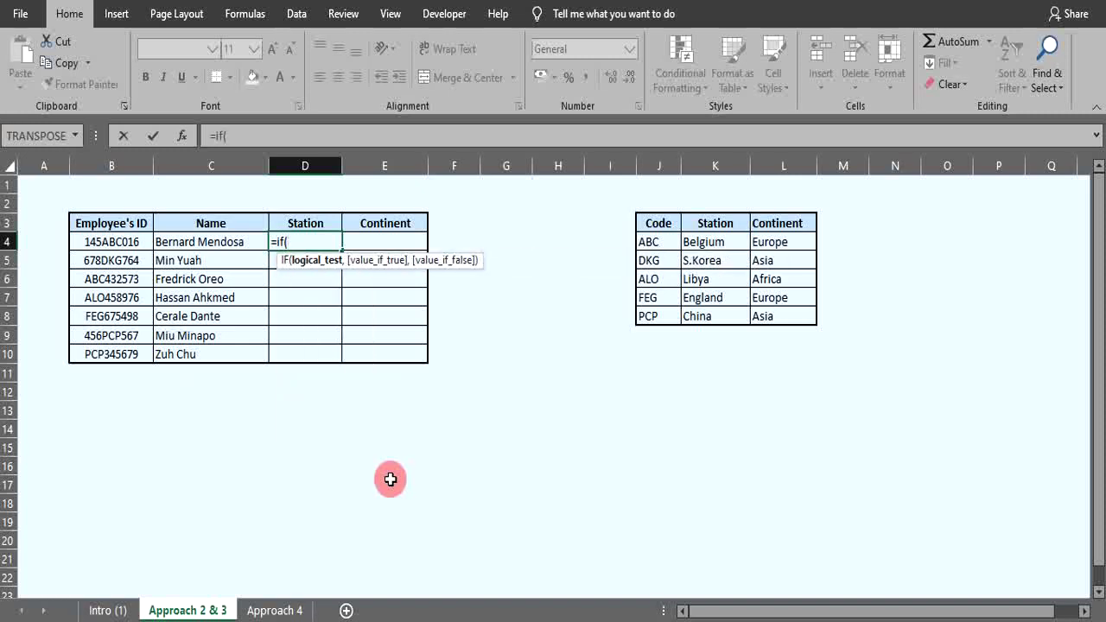
type("count")
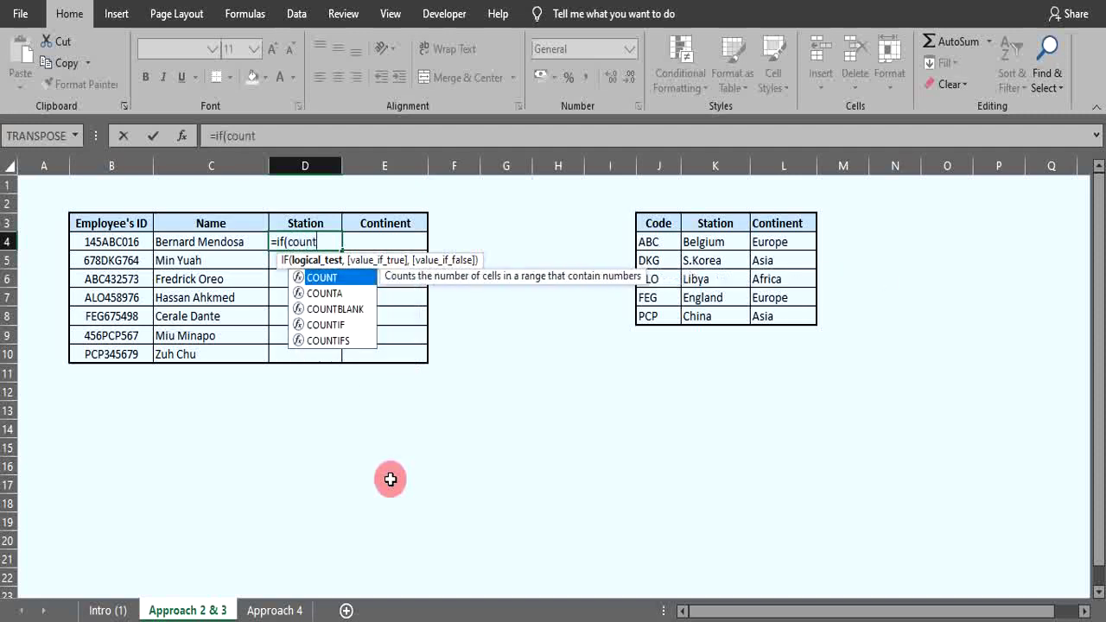
type("if")
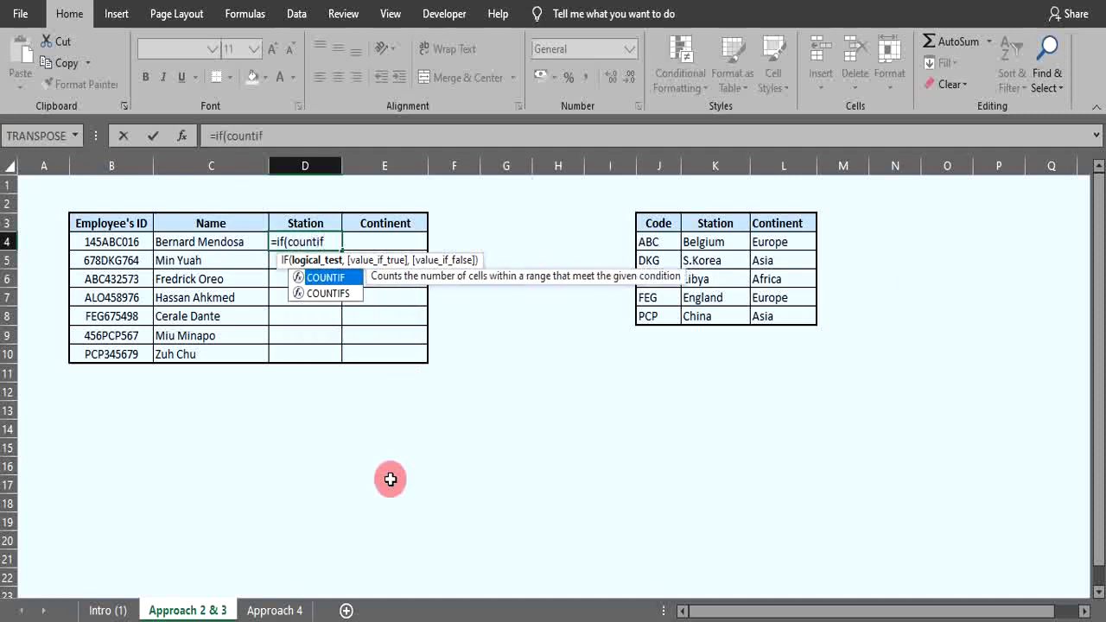
type("(")
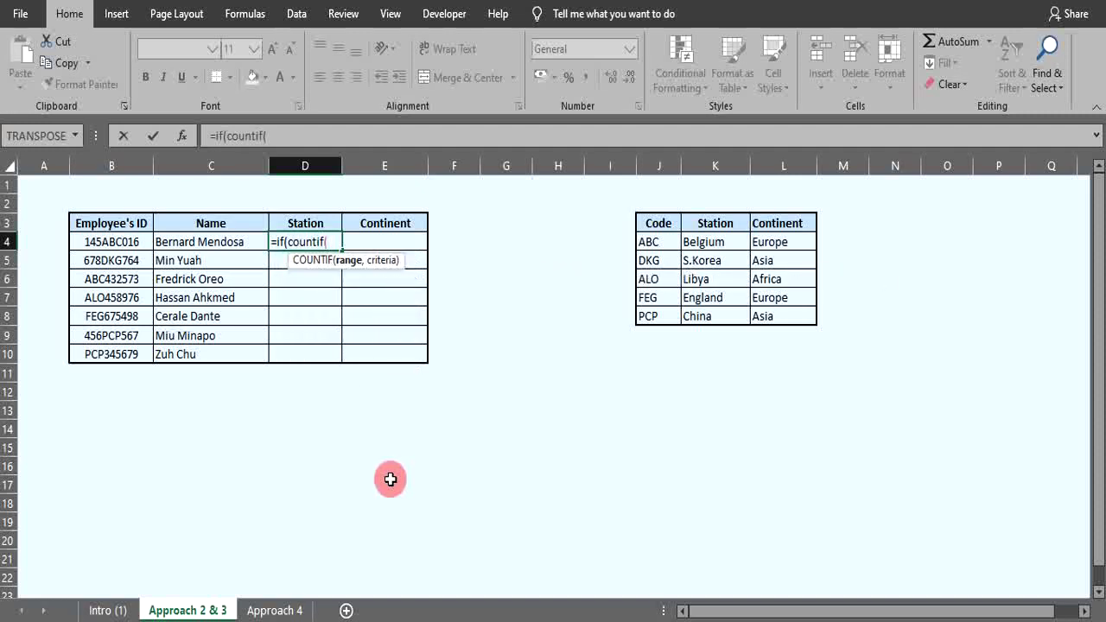
Step: Complete the COUNTIF test so that it looks for "*ABC*" within the employee ID in B4
left_click(100, 242)
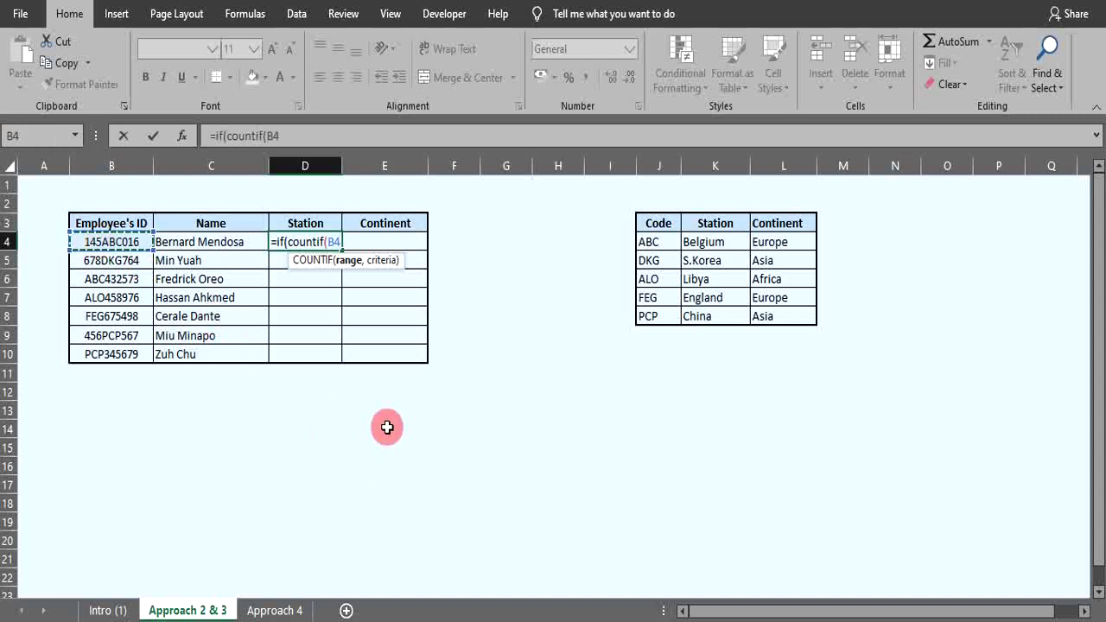
type(",")
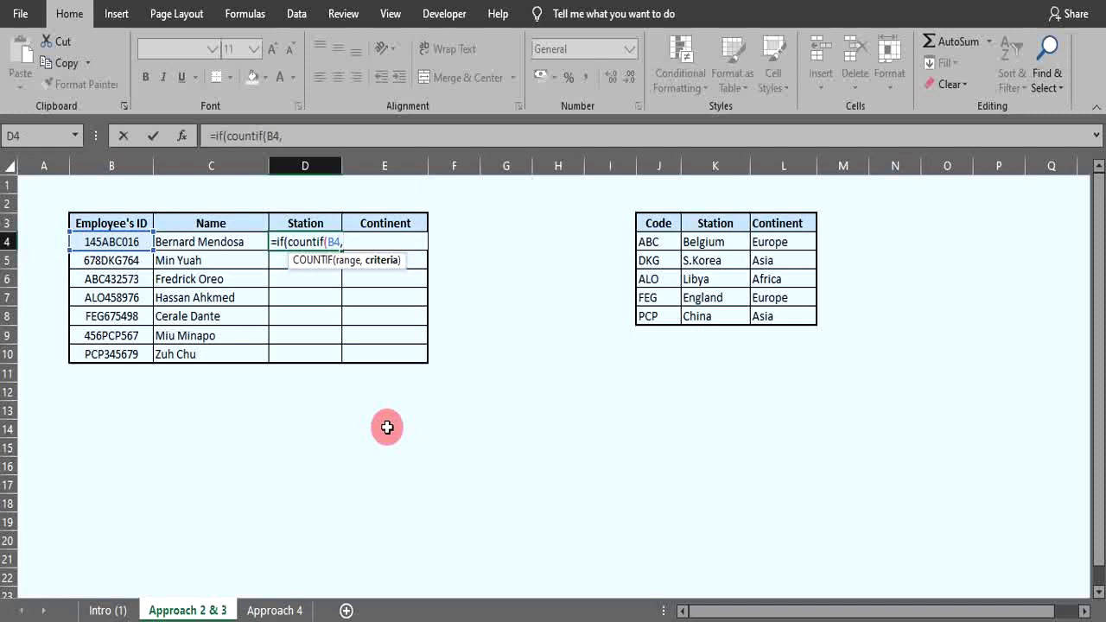
type("\"")
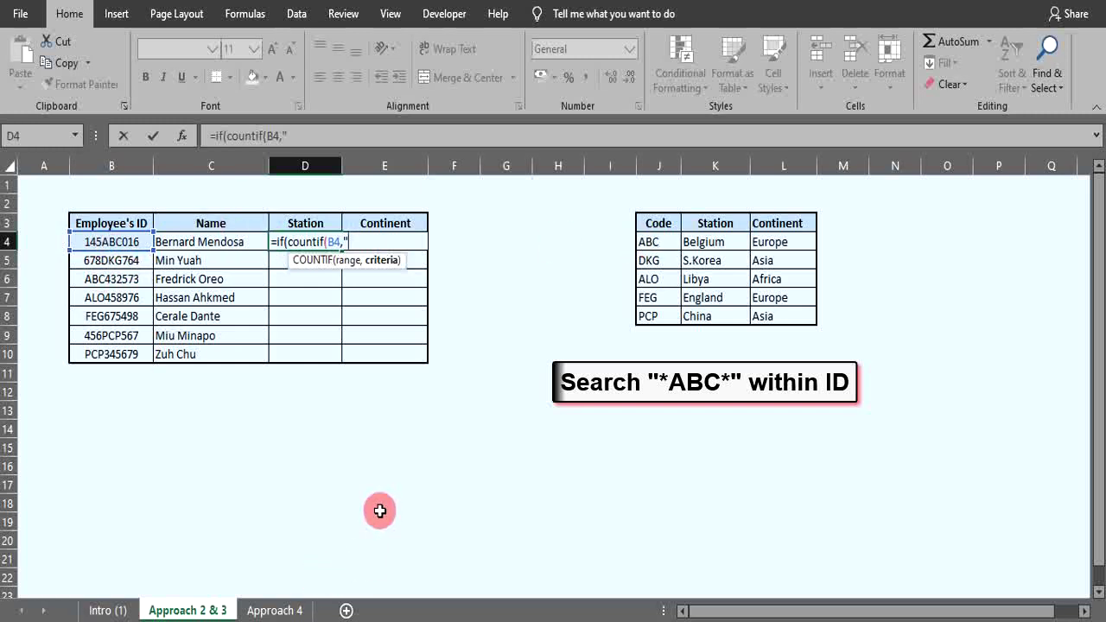
type("*A")
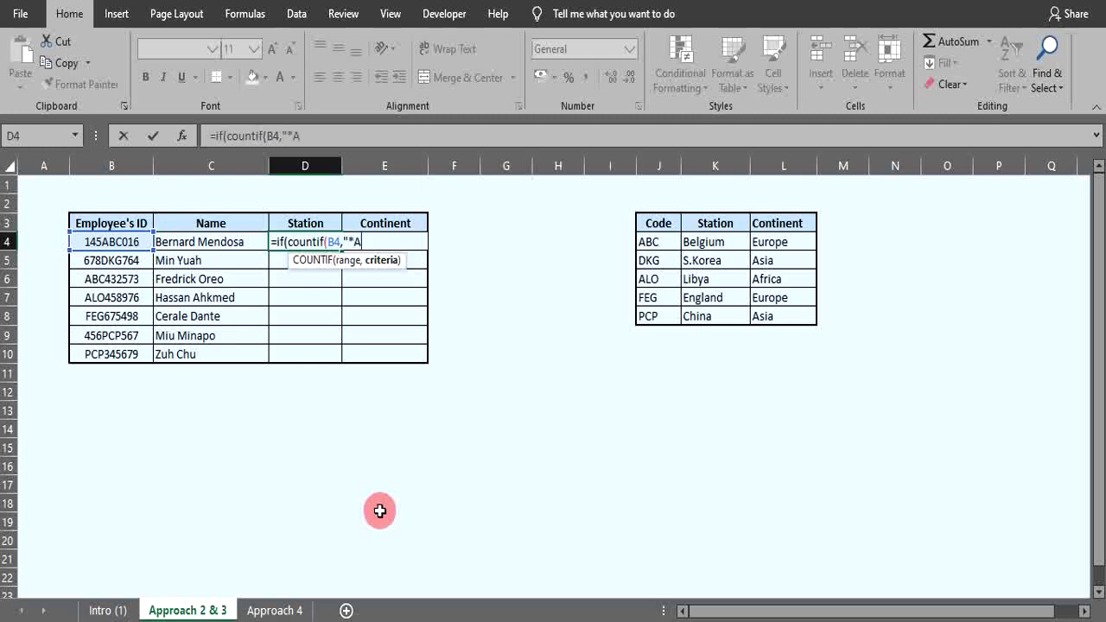
type("BC*\")")
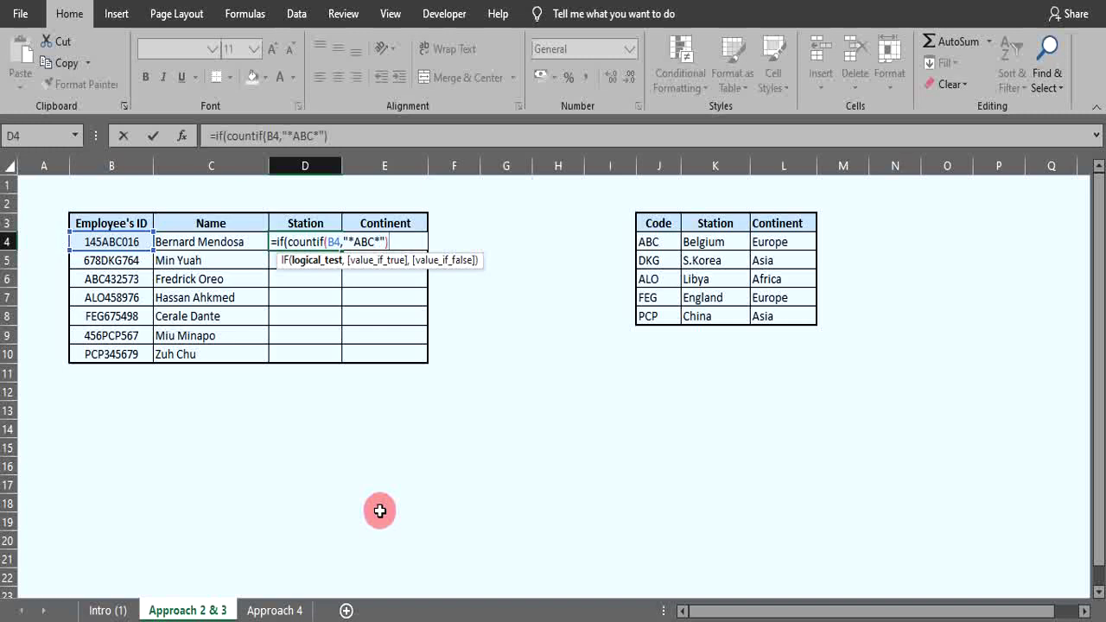
type(",")
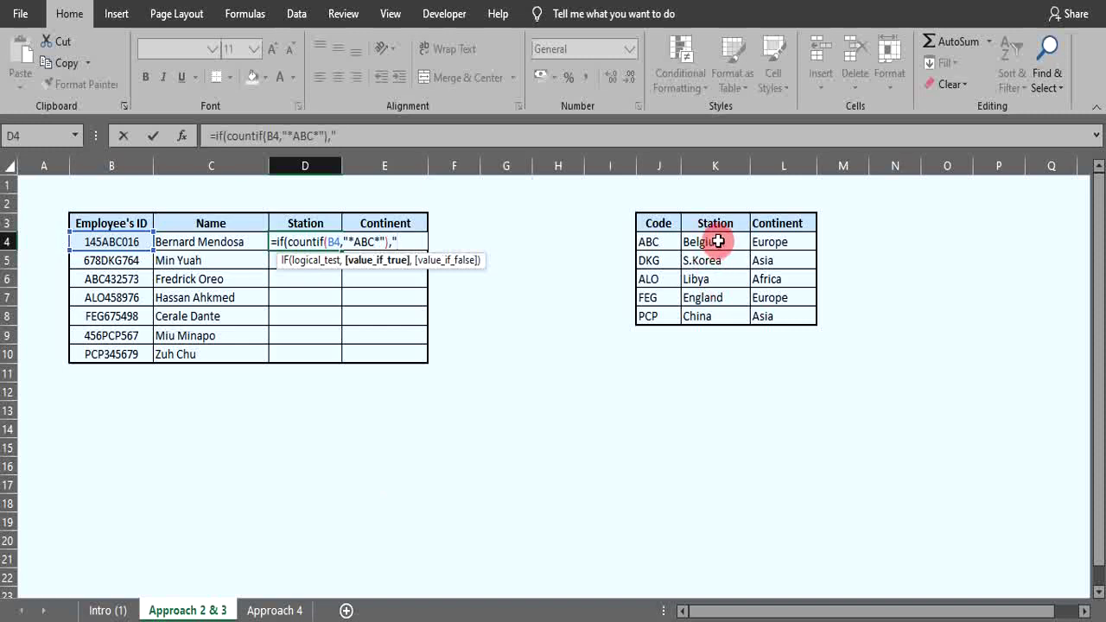
key("BackSpace")
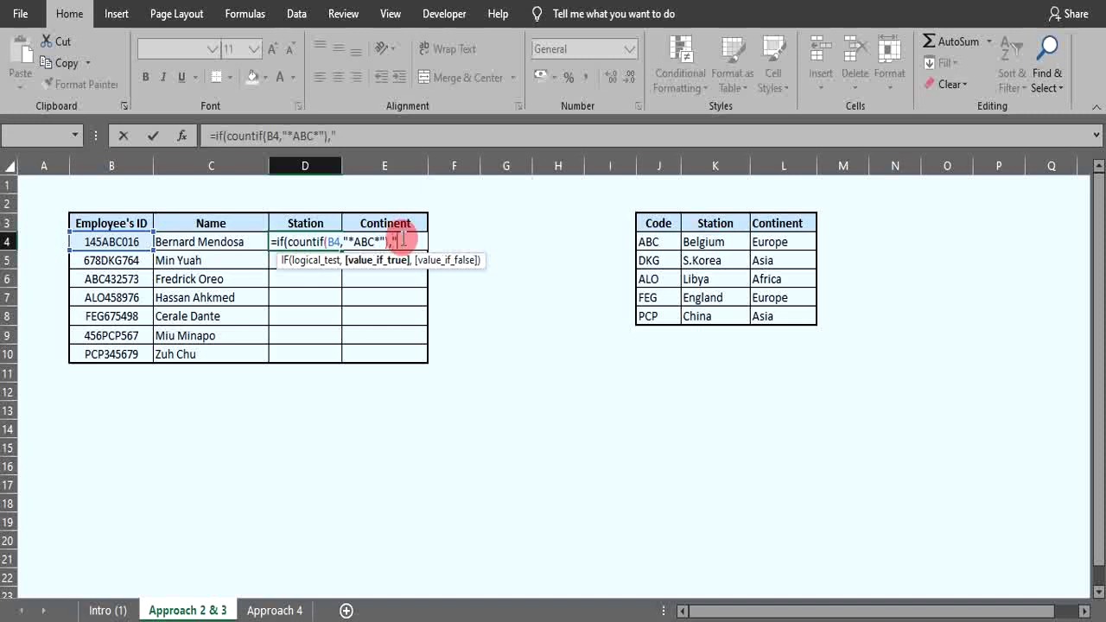
type("\"Belgium")
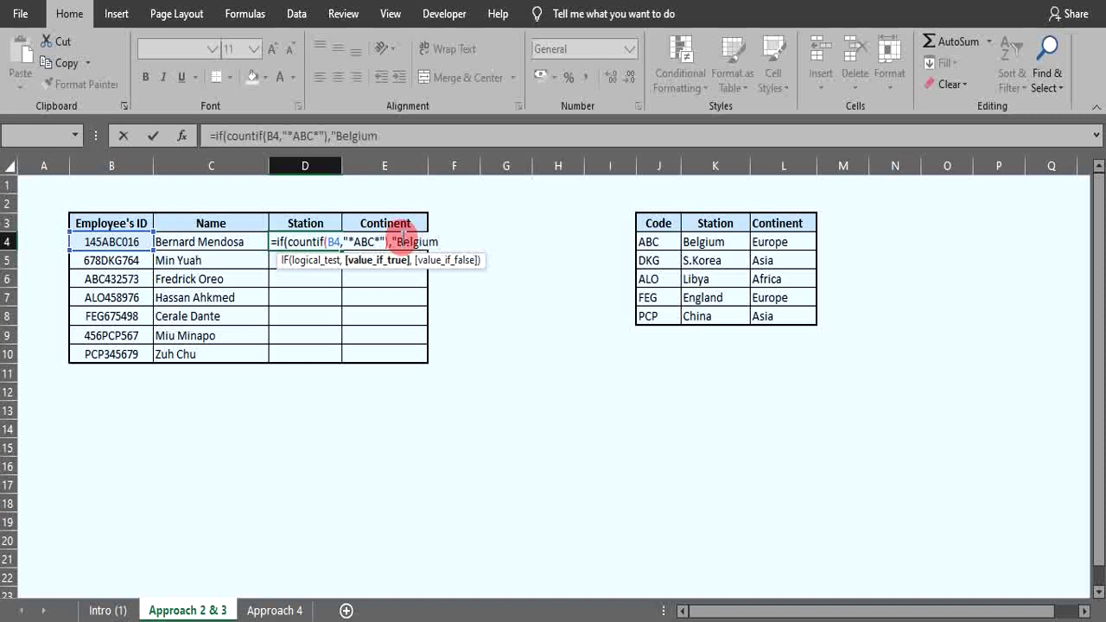
key("BackSpace")
key("BackSpace")
key("BackSpace")
key("BackSpace")
key("BackSpace")
key("BackSpace")
key("BackSpace")
key("BackSpace")
key("BackSpace")
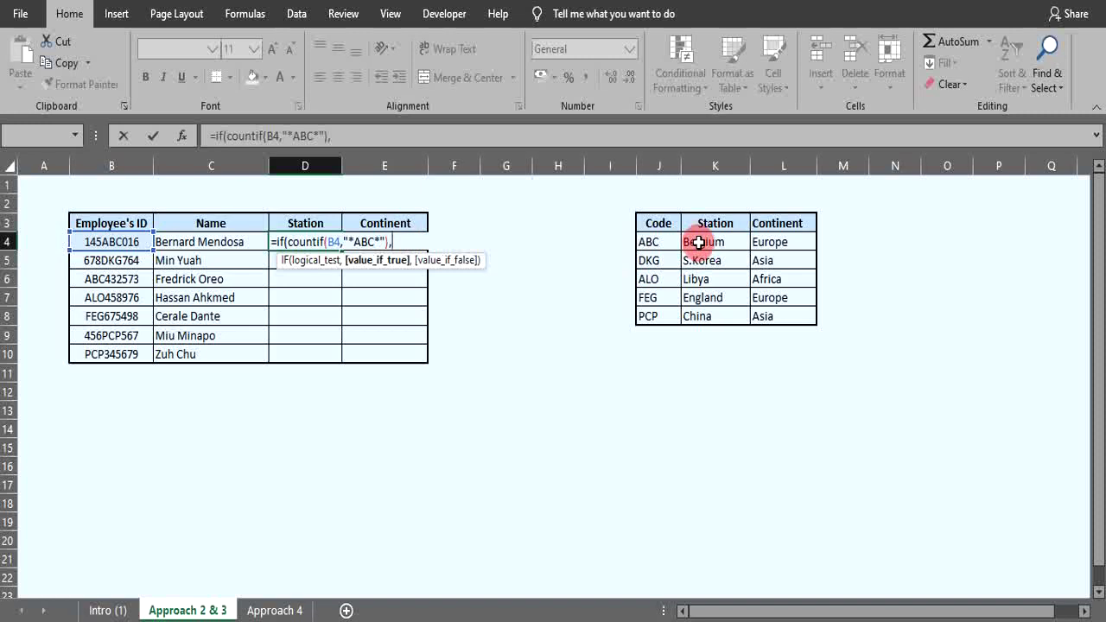
Step: Finish the D4 formula with the absolute reference $K$4 as the value if true and "" as the value if false
left_click(699, 243)
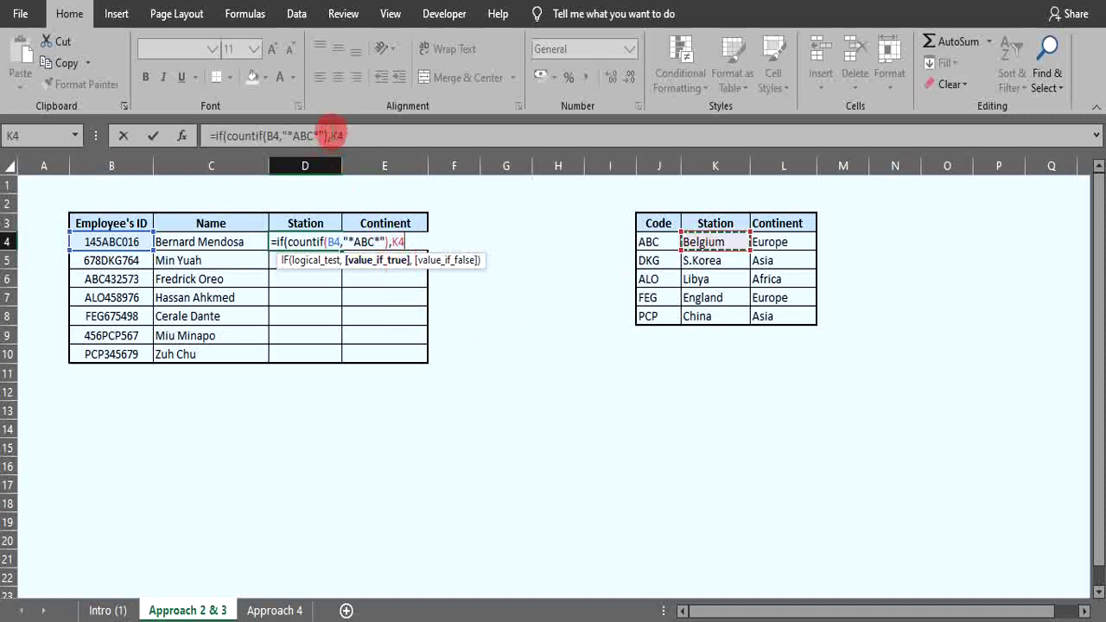
left_click(334, 136)
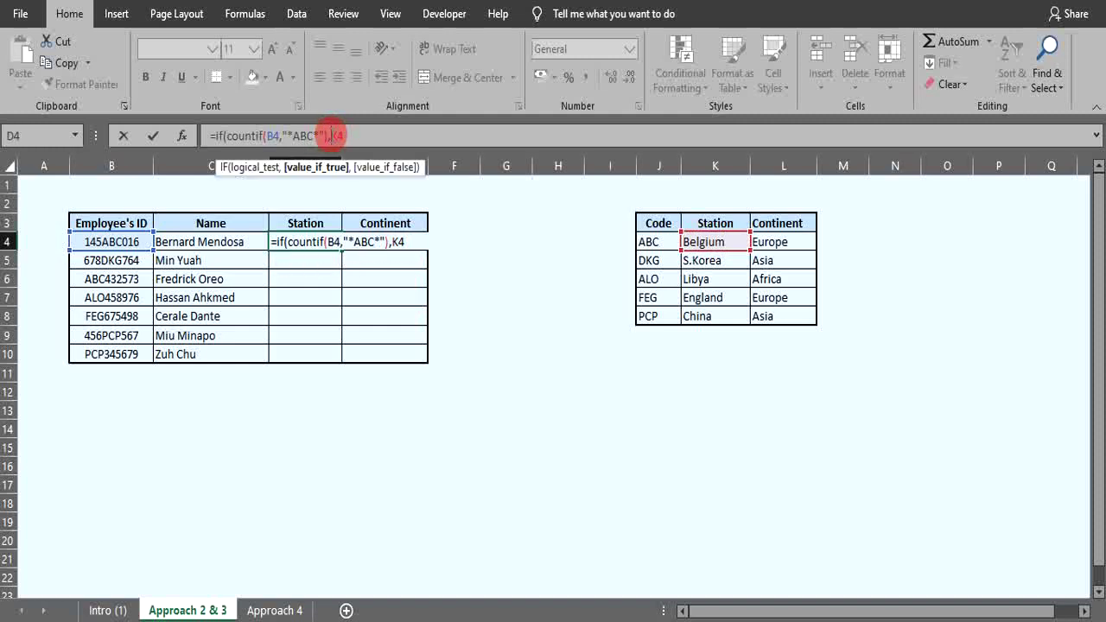
key("F4")
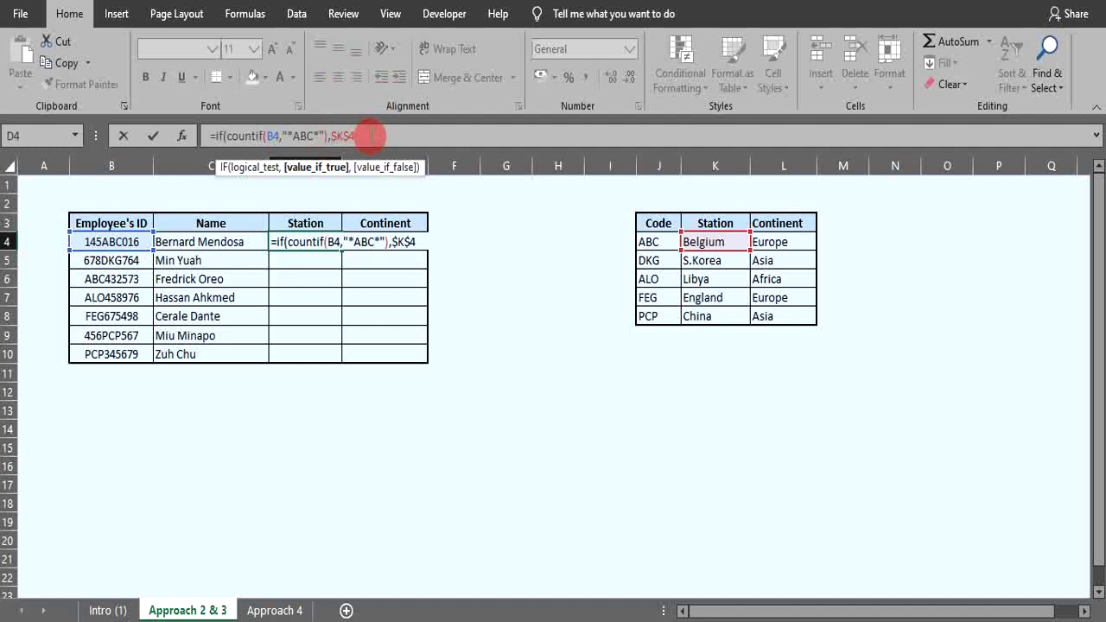
type(",")
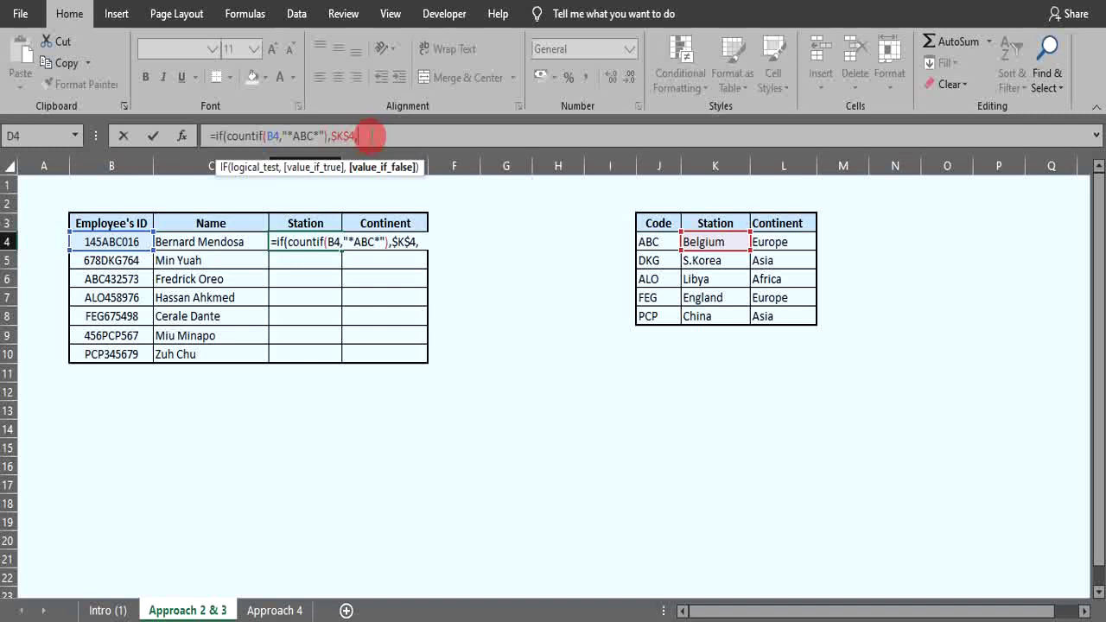
type("\"\")")
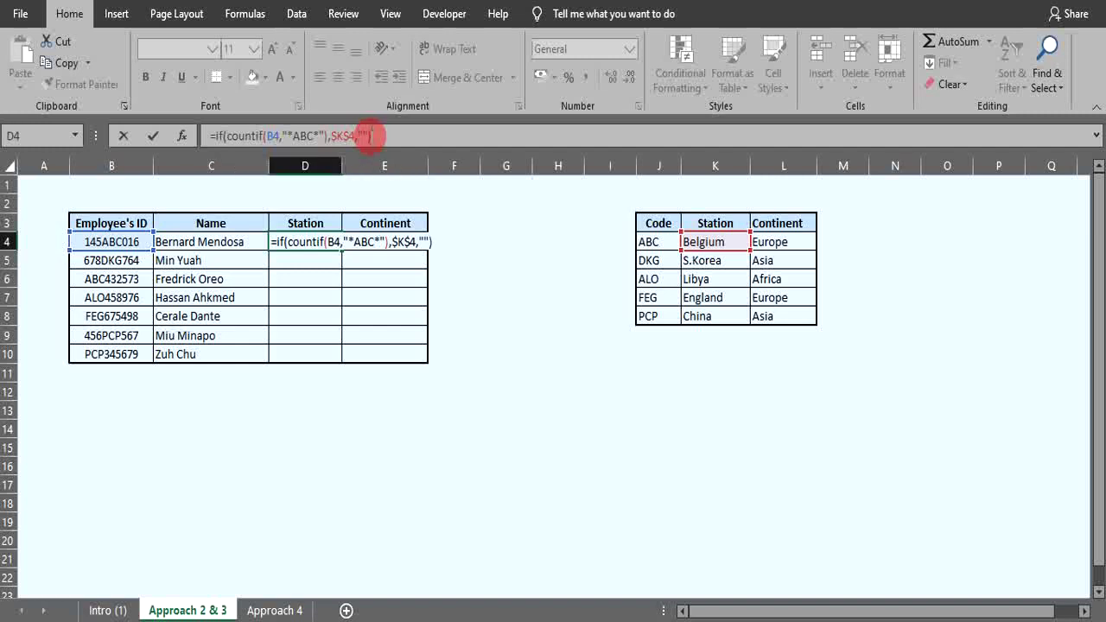
key("Tab")
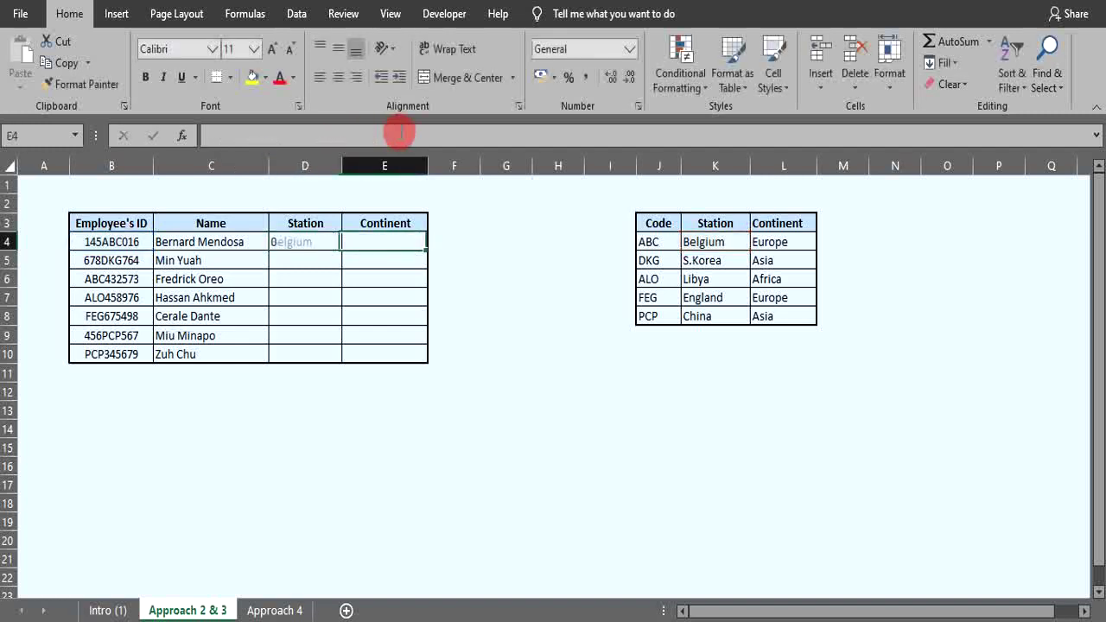
Step: Copy the D4 Station formula down through D10 for the remaining employees
left_click(324, 249)
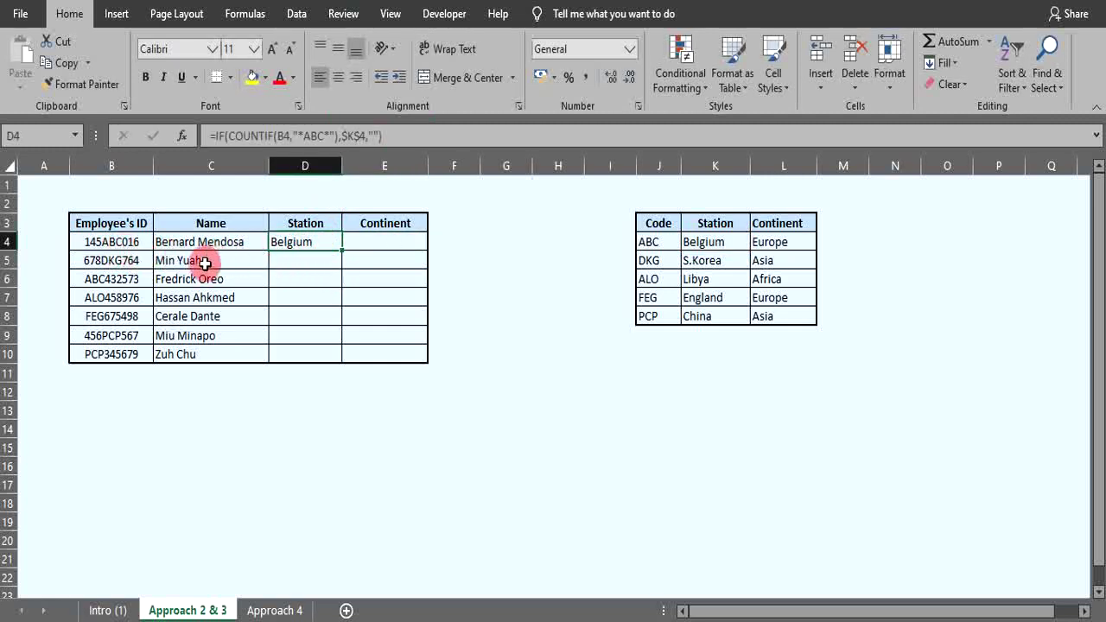
left_click(104, 245)
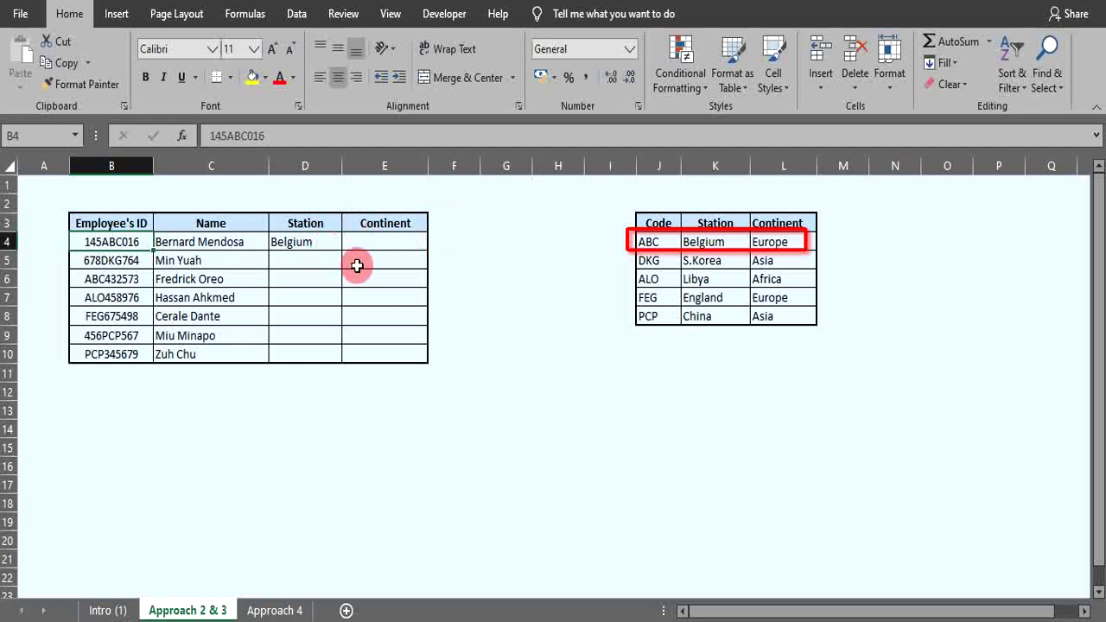
left_click(332, 242)
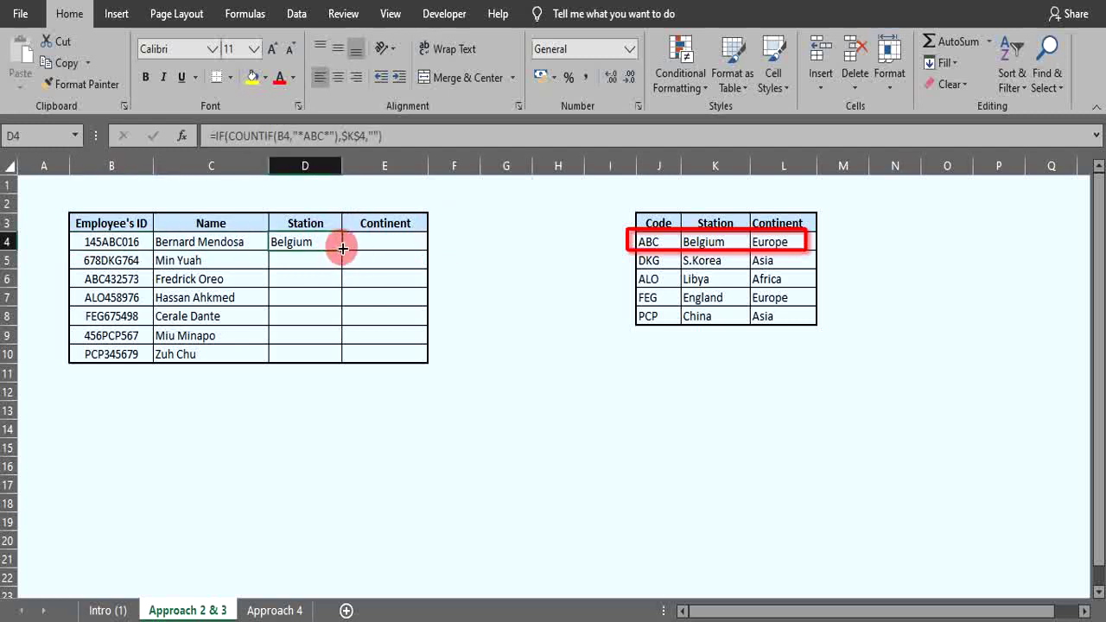
double_click(343, 249)
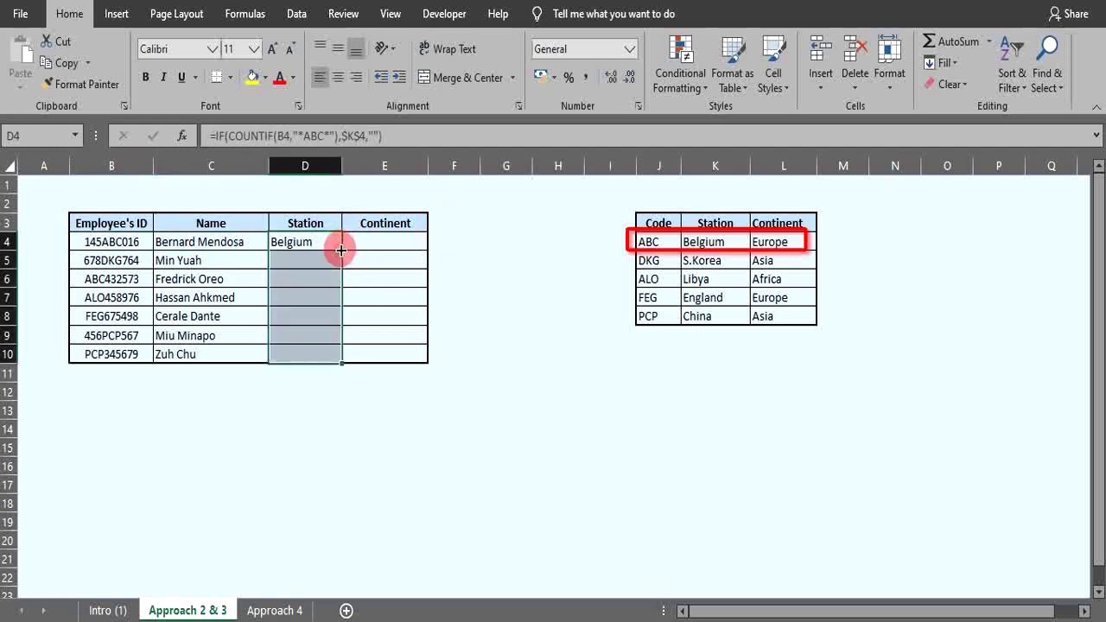
Step: Check the Station results against the employee IDs in B4 and B6 that contain ABC
left_click(307, 412)
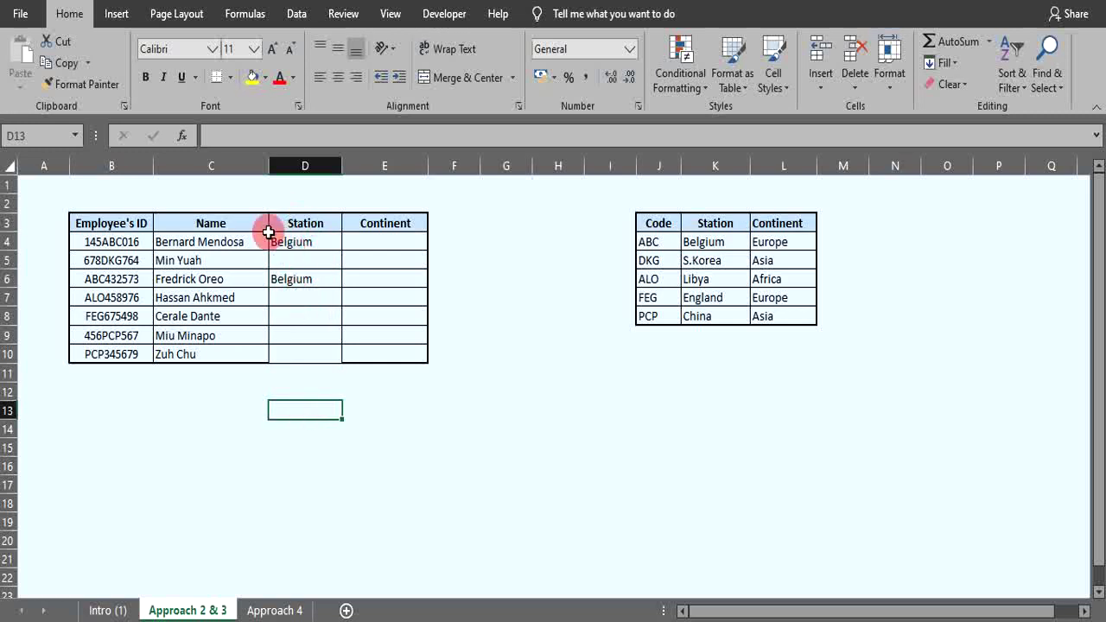
left_click(169, 242)
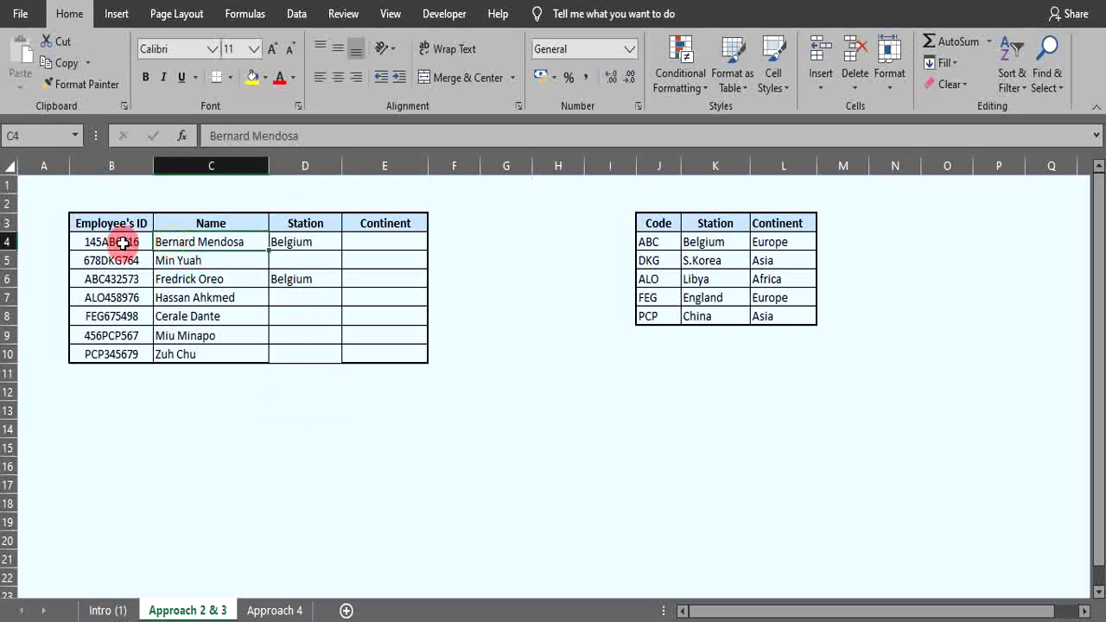
left_click(124, 244)
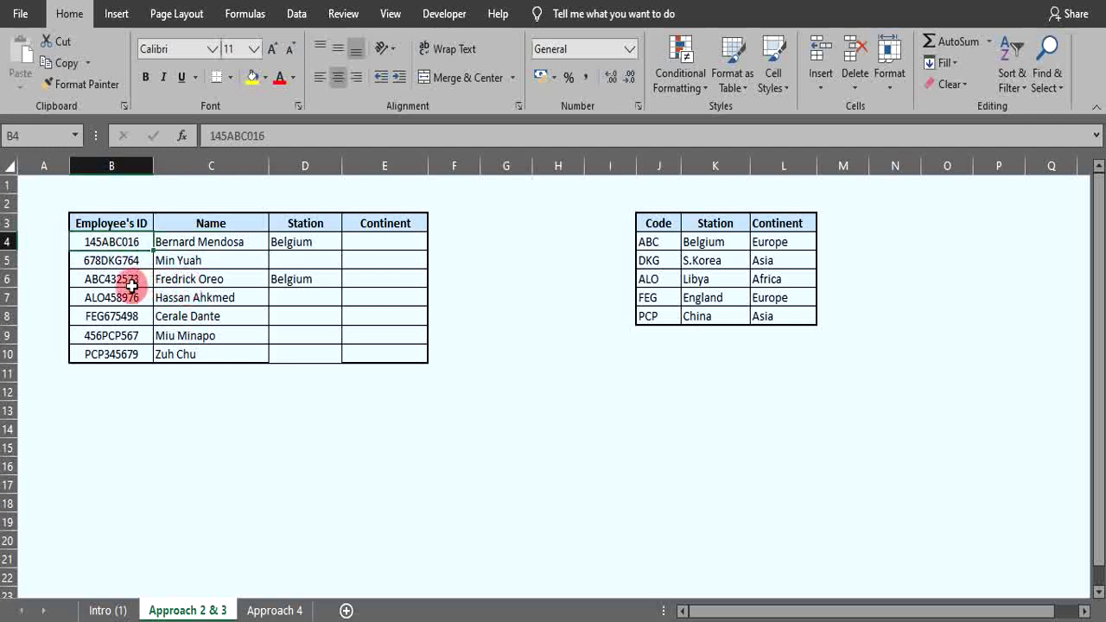
left_click(112, 283)
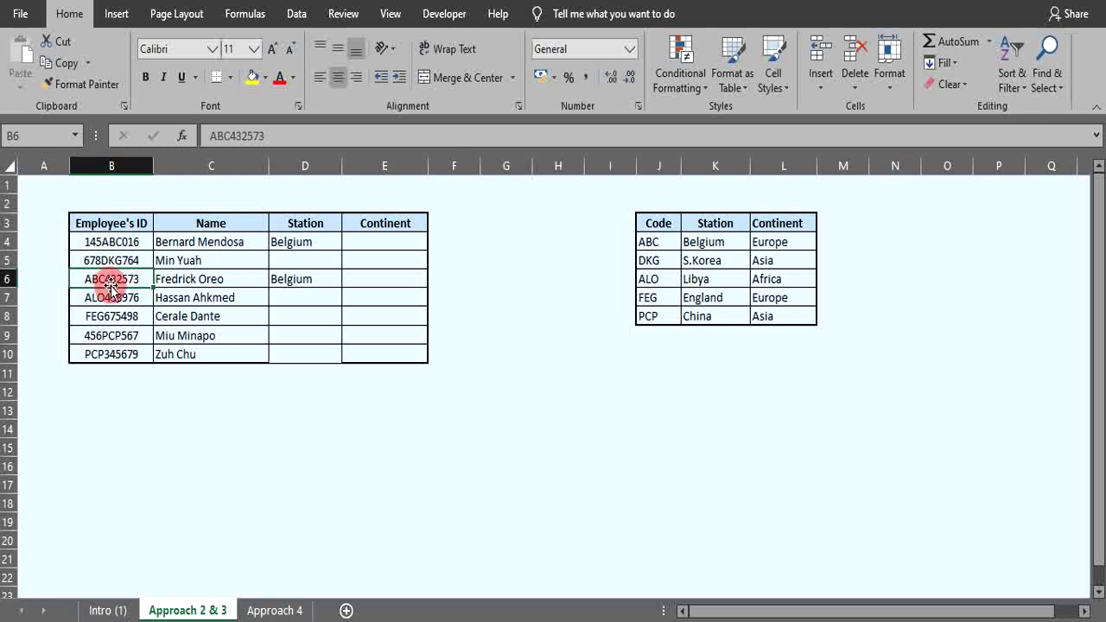
left_click(404, 421)
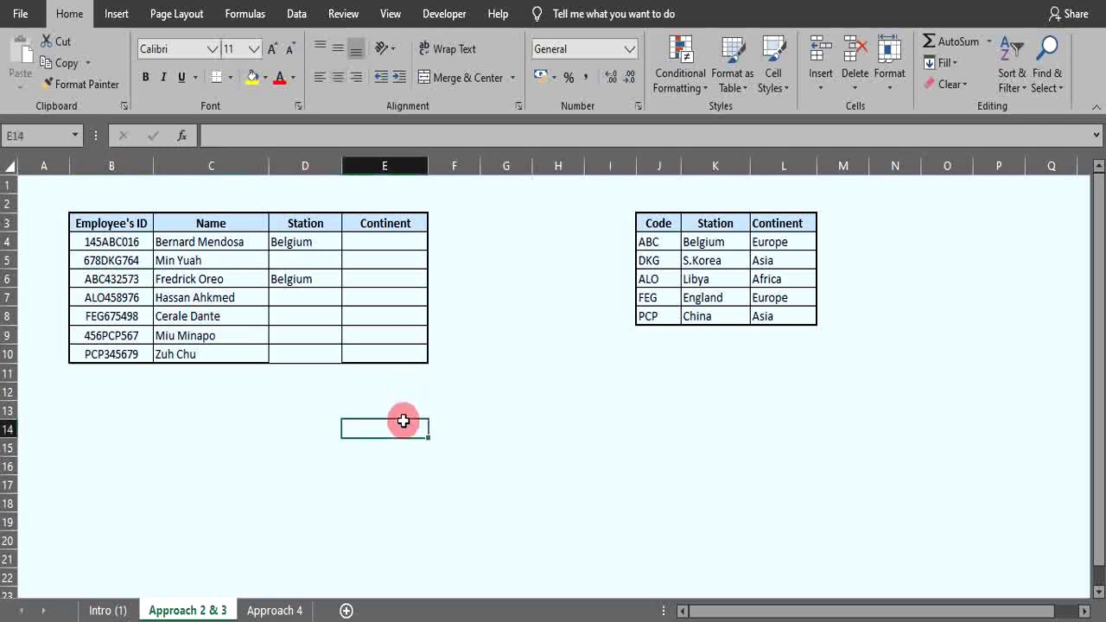
Step: Change the COUNTIF criterion in the D4 Station formula to "*DKG*"
left_click(307, 244)
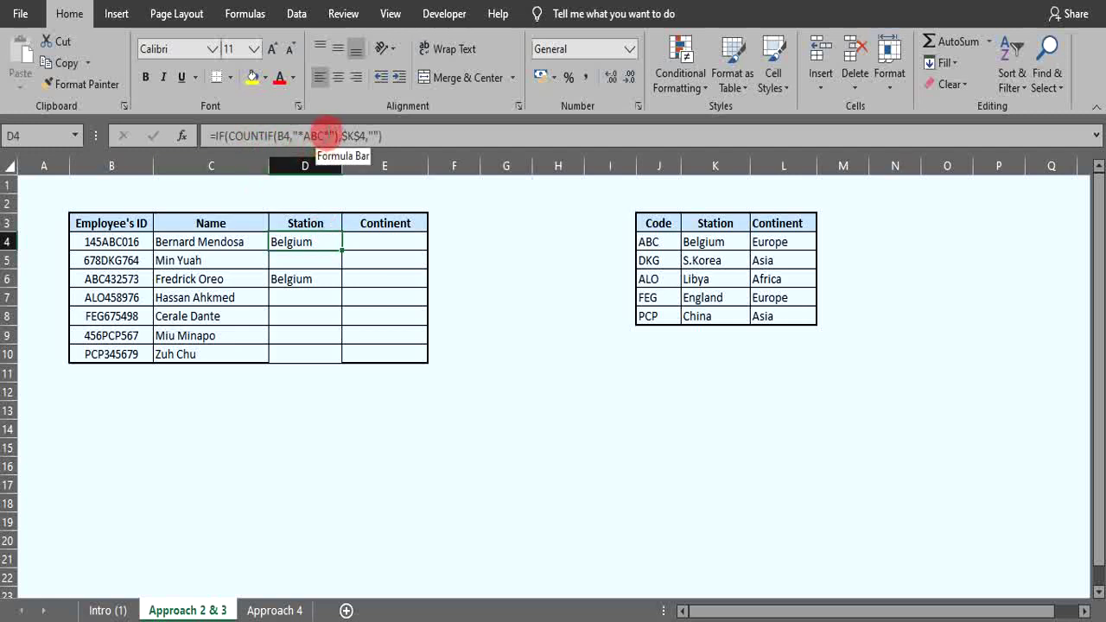
left_click(320, 134)
key("BackSpace")
key("BackSpace")
key("BackSpace")
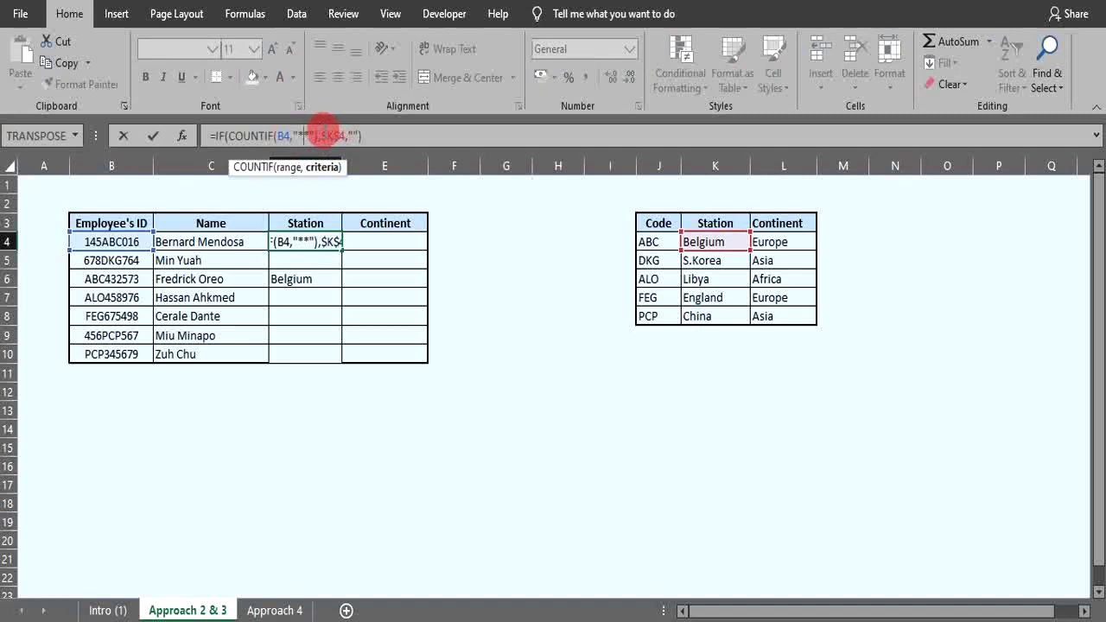
type("DKG")
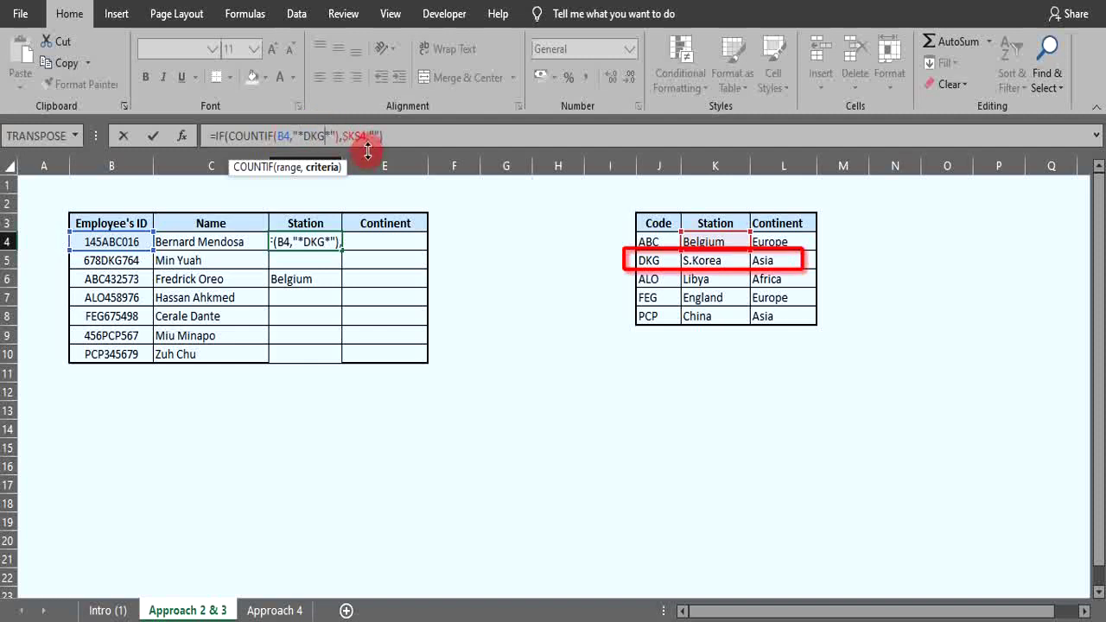
Step: Replace the value if true in the D4 formula with the absolute reference $K$5 and enter the formula
left_click(367, 136)
key("BackSpace")
key("BackSpace")
key("BackSpace")
key("BackSpace")
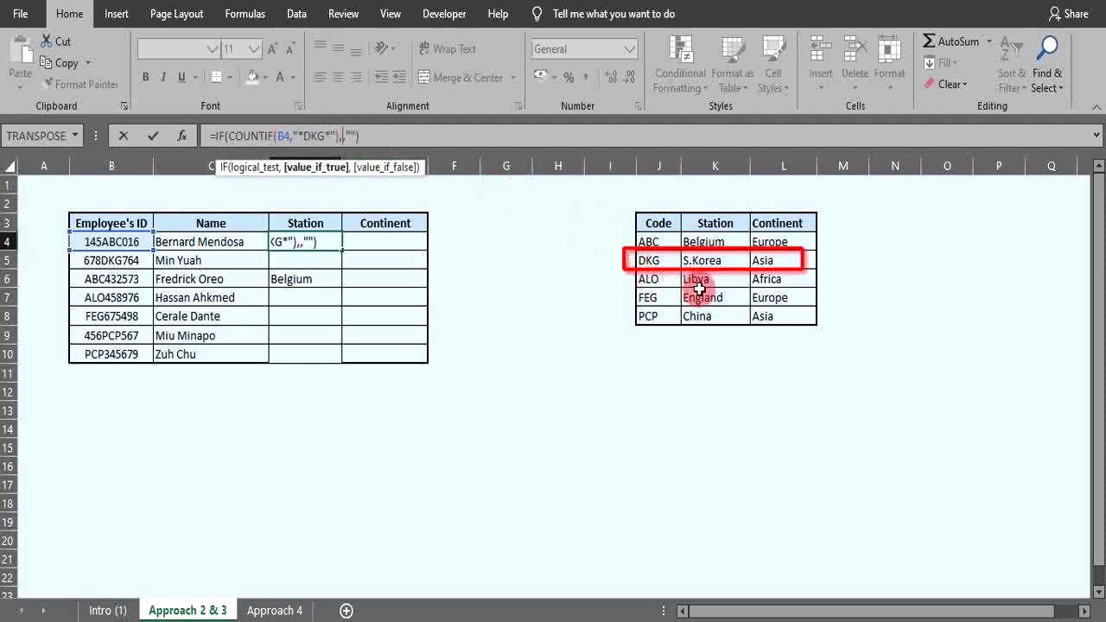
left_click(706, 260)
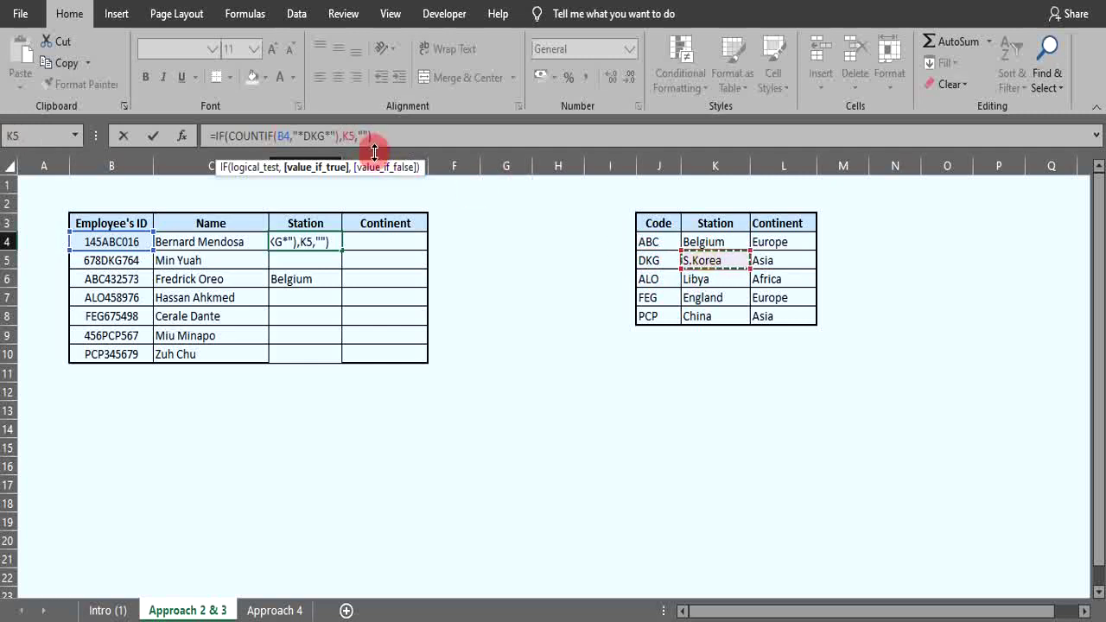
left_click(342, 136)
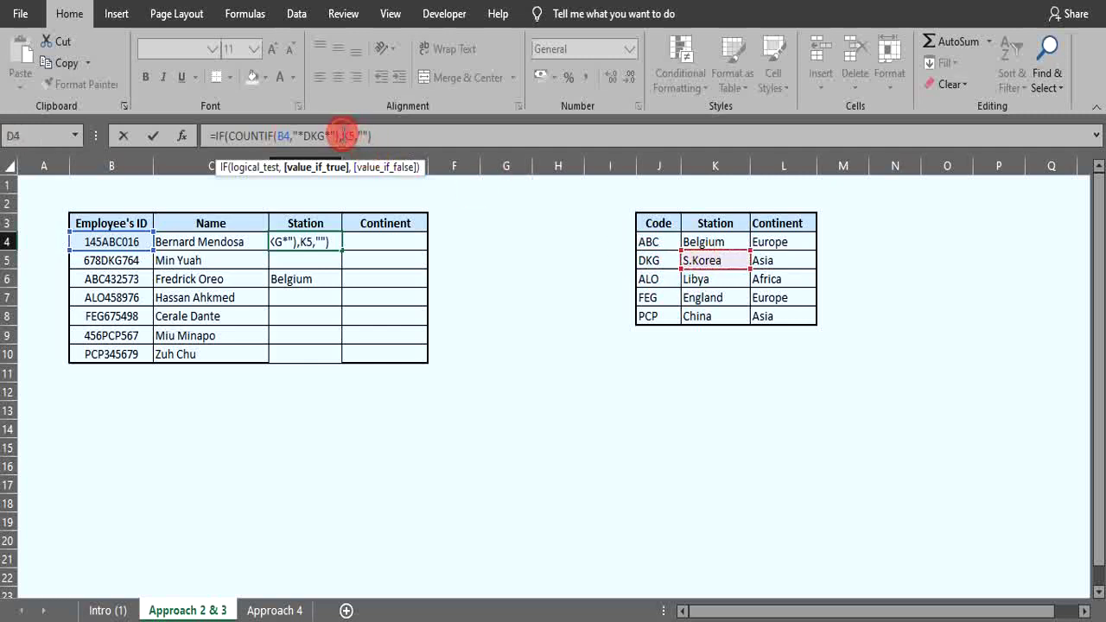
key("F4")
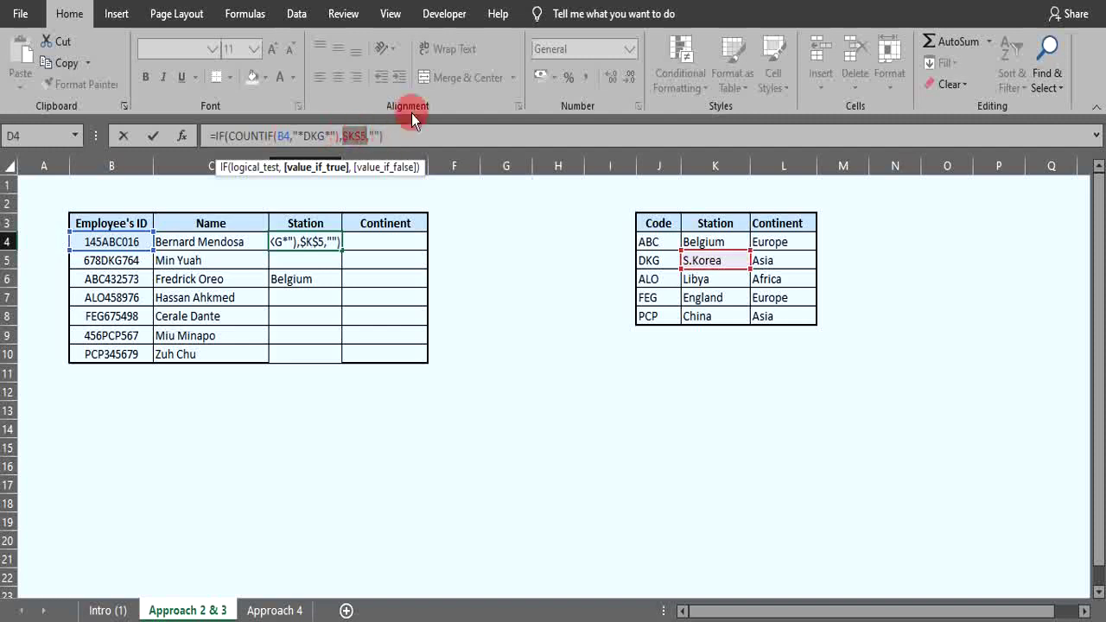
left_click(394, 136)
key("ctrl+Return")
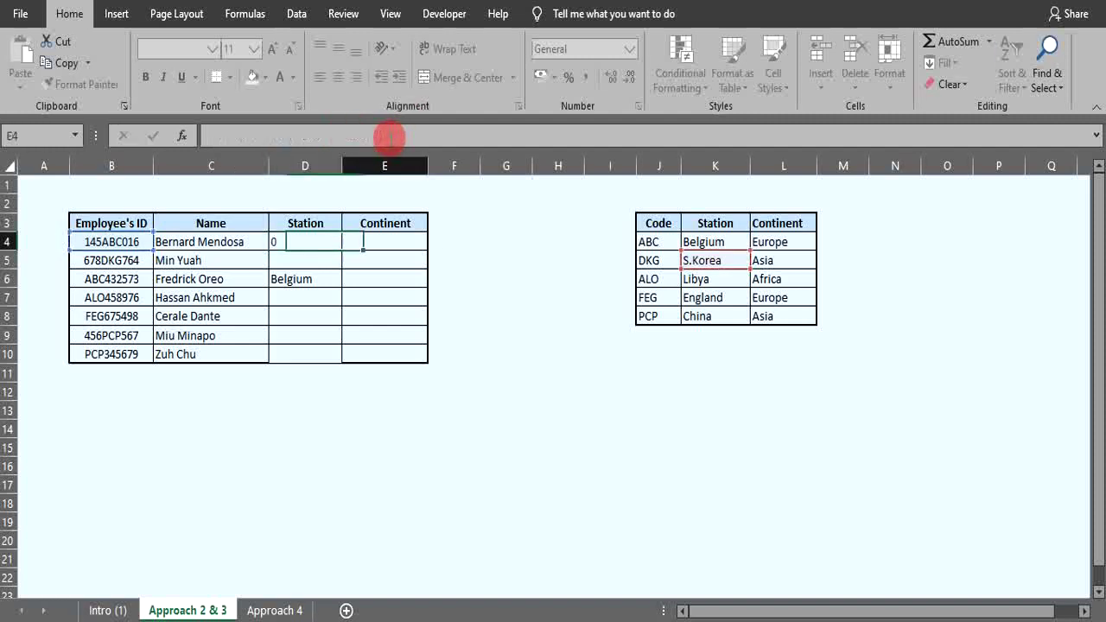
Step: Copy the "*DKG*" formula from D4 down the Station column and check the filled cells
double_click(341, 248)
left_click(306, 316)
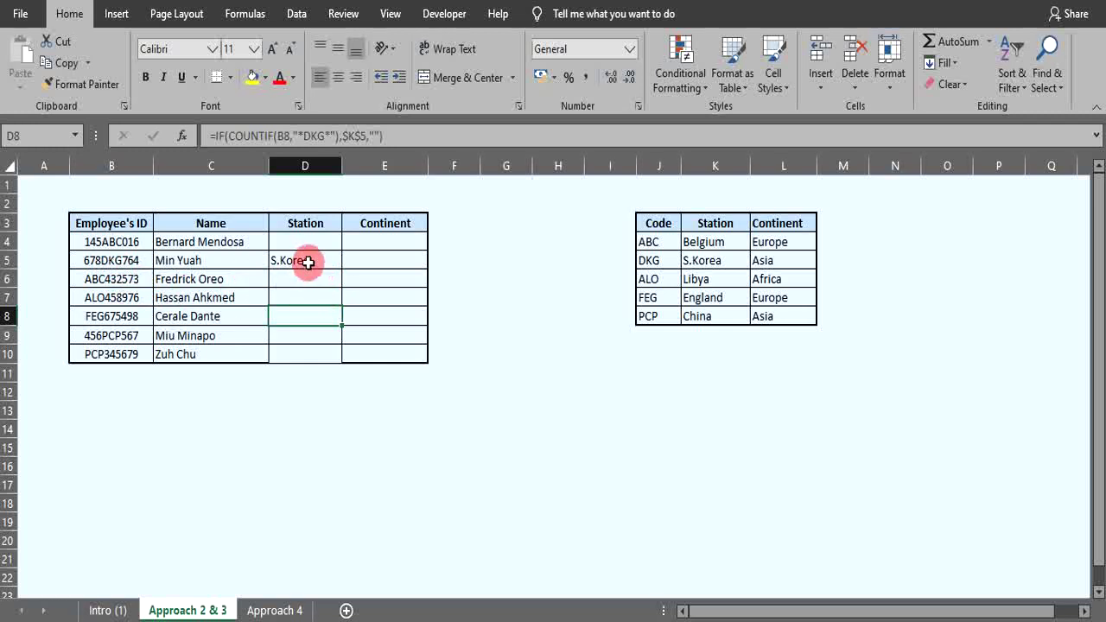
left_click(333, 374)
left_click(333, 424)
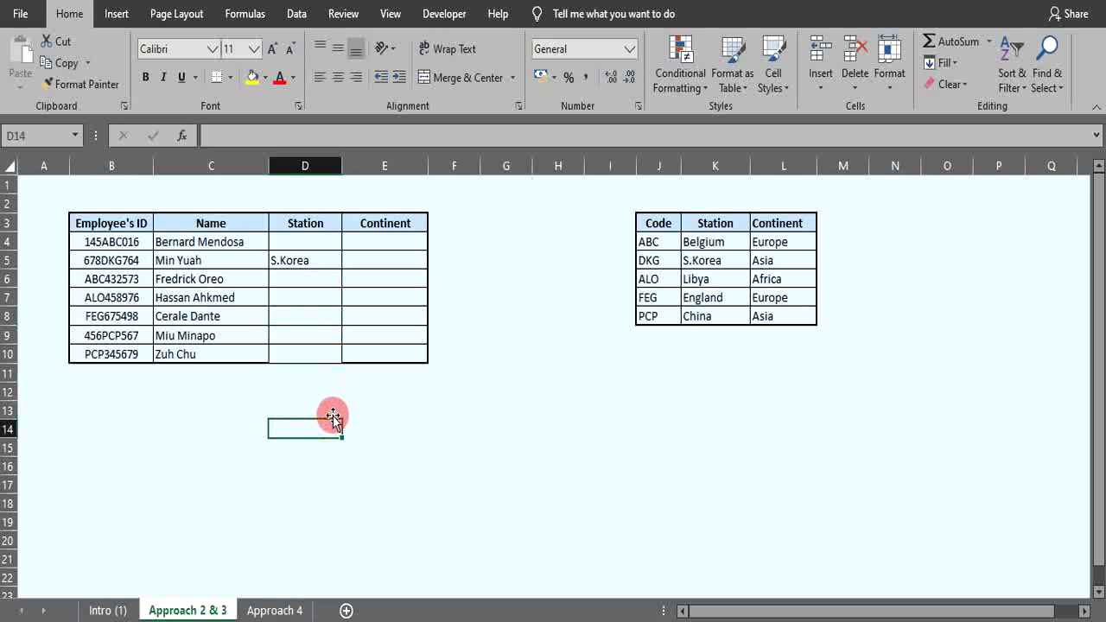
Step: In Continent cell E4, begin an IF formula whose logical test is an OR containing a nested COUNTIF
left_click(366, 240)
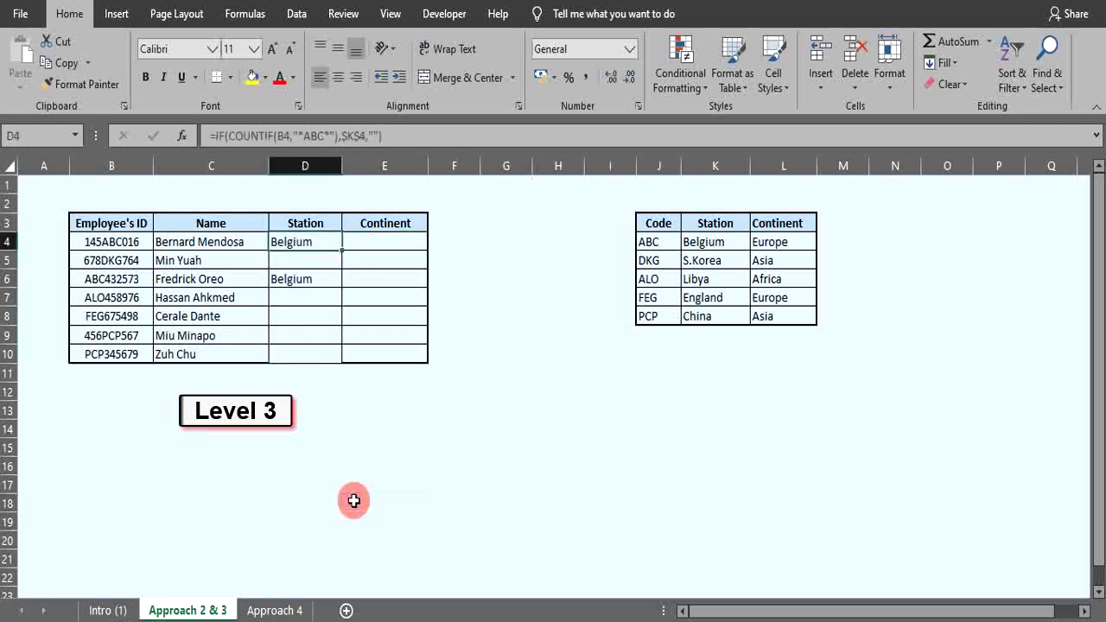
left_click(354, 501)
left_click(369, 242)
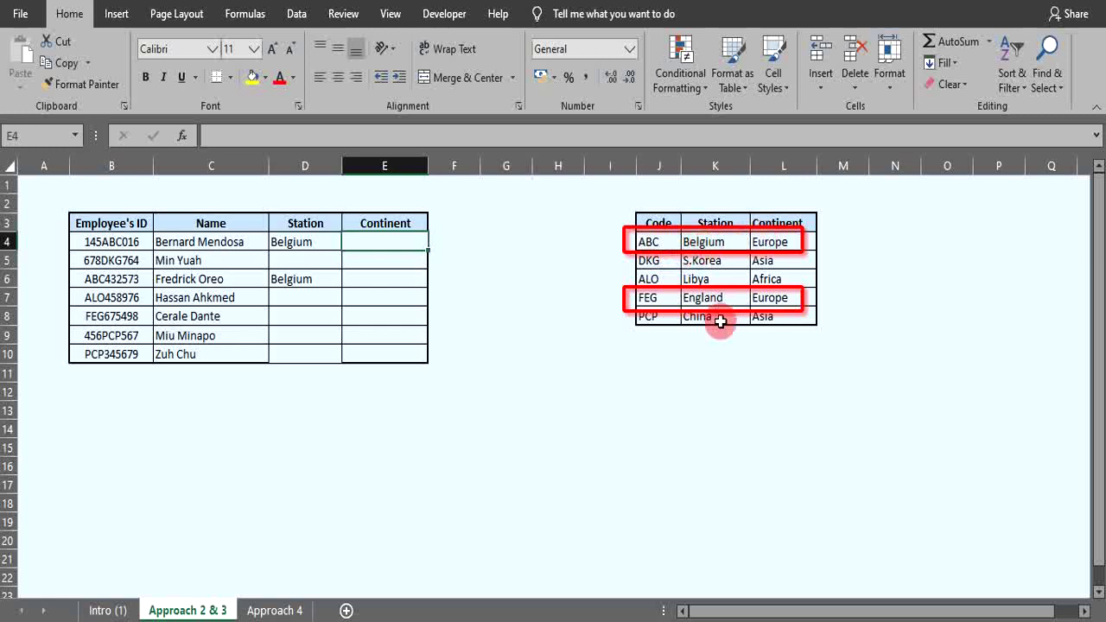
left_click(704, 242)
left_click(707, 298)
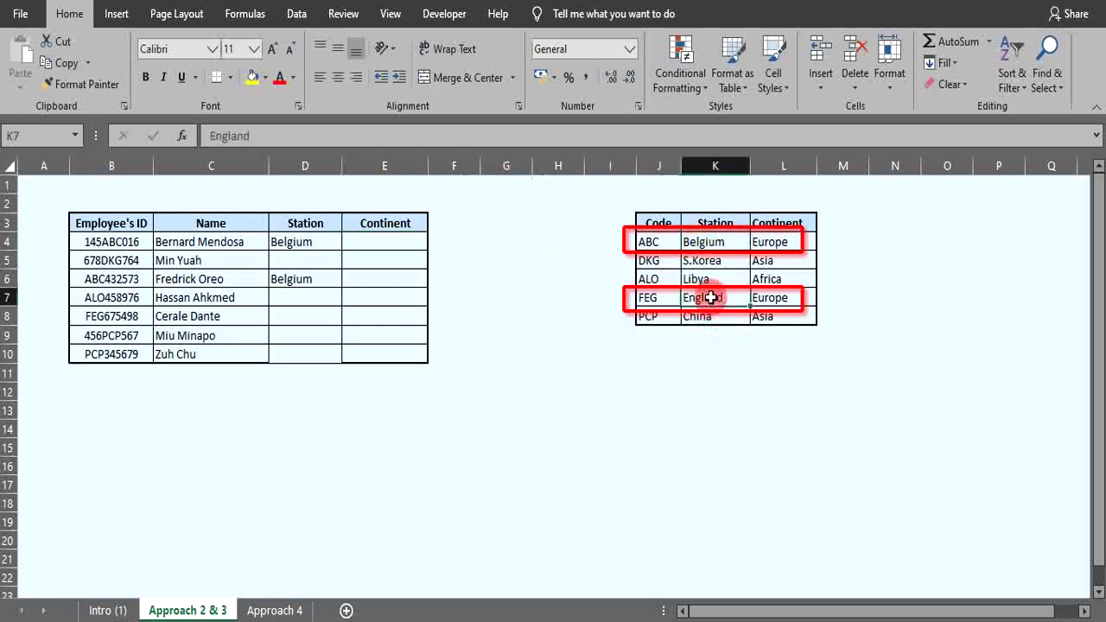
left_click(372, 245)
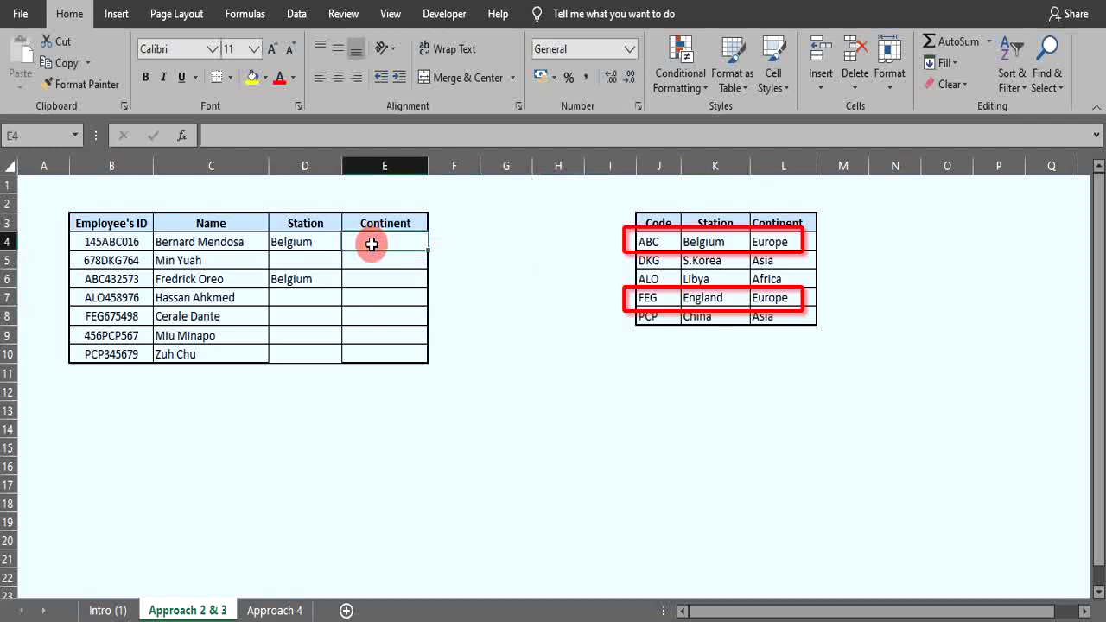
type("=")
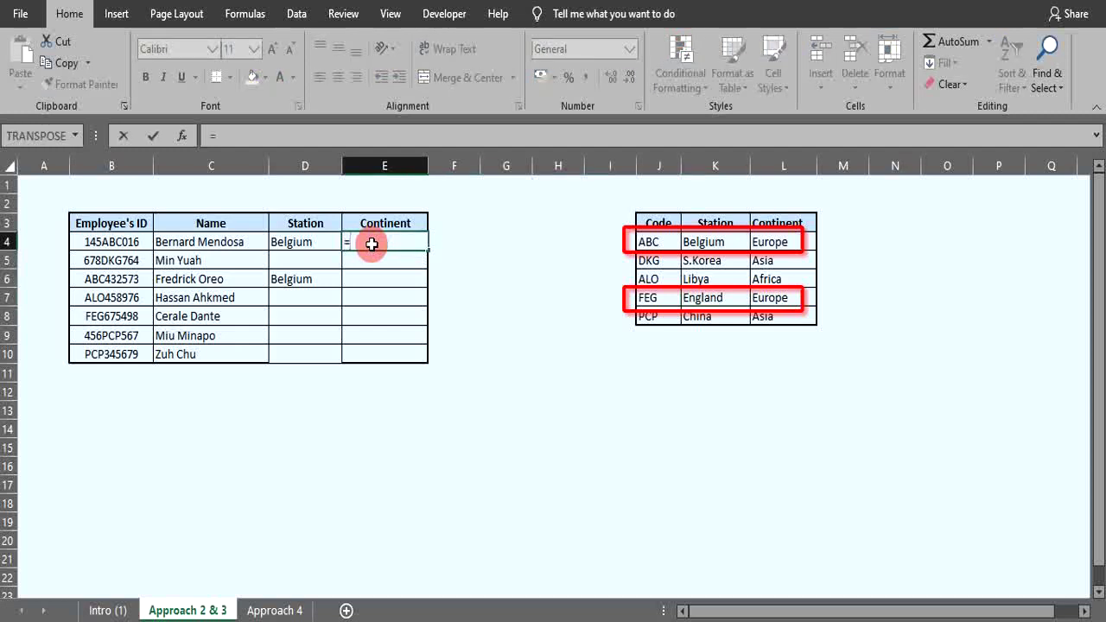
type("IF(")
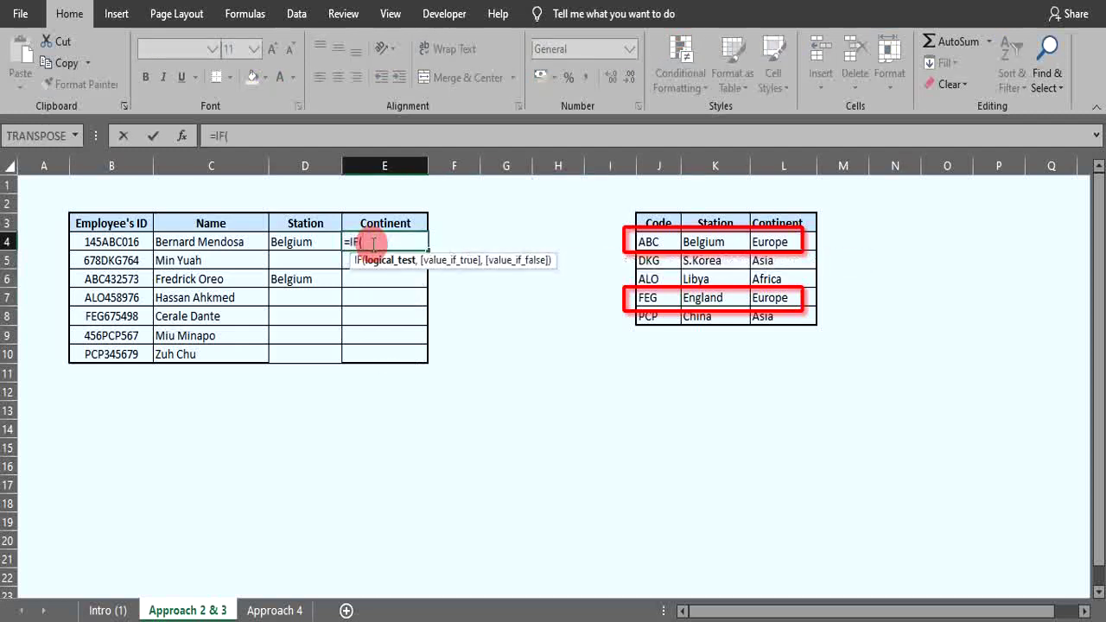
type("OR(")
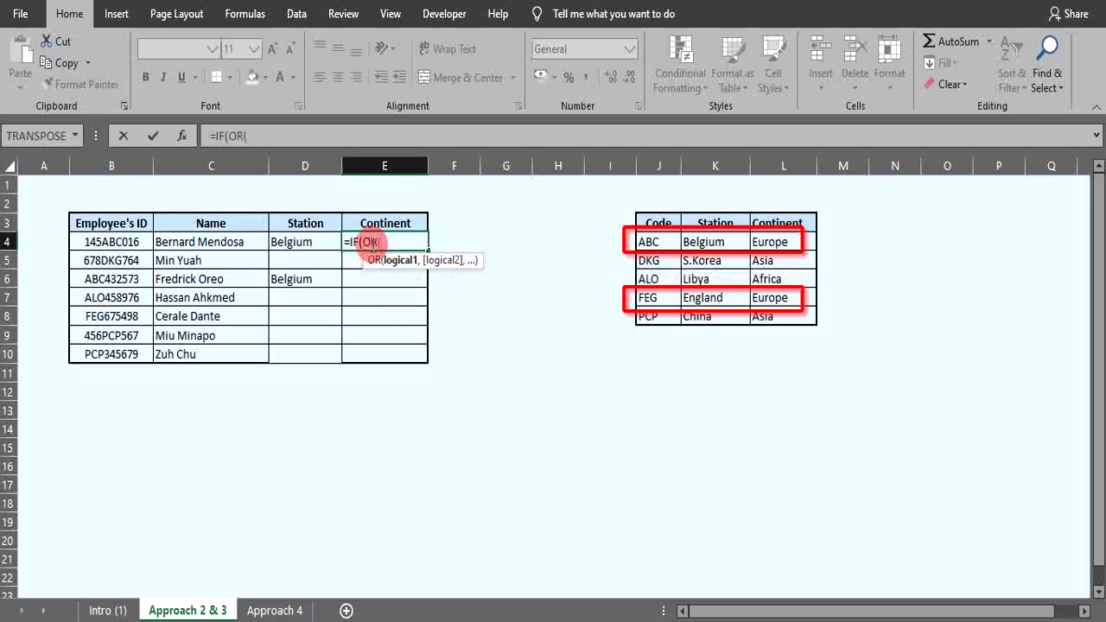
type("COUNTIF(")
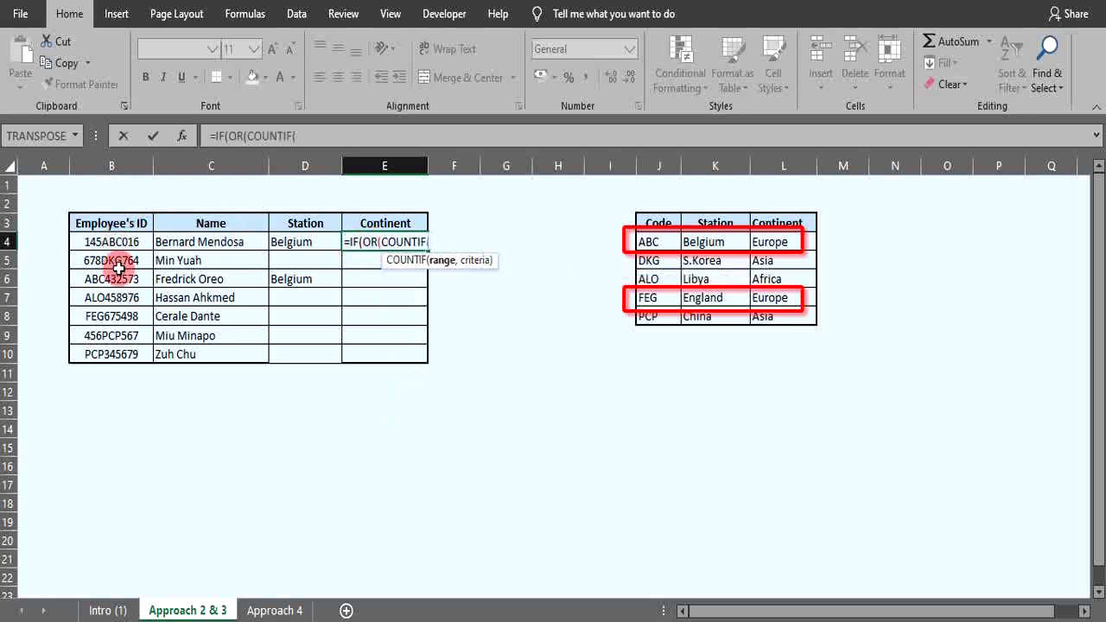
Step: Complete the OR and COUNTIF test on B4 with the criteria array {"*ABC*","*FEG*"}
left_click(121, 242)
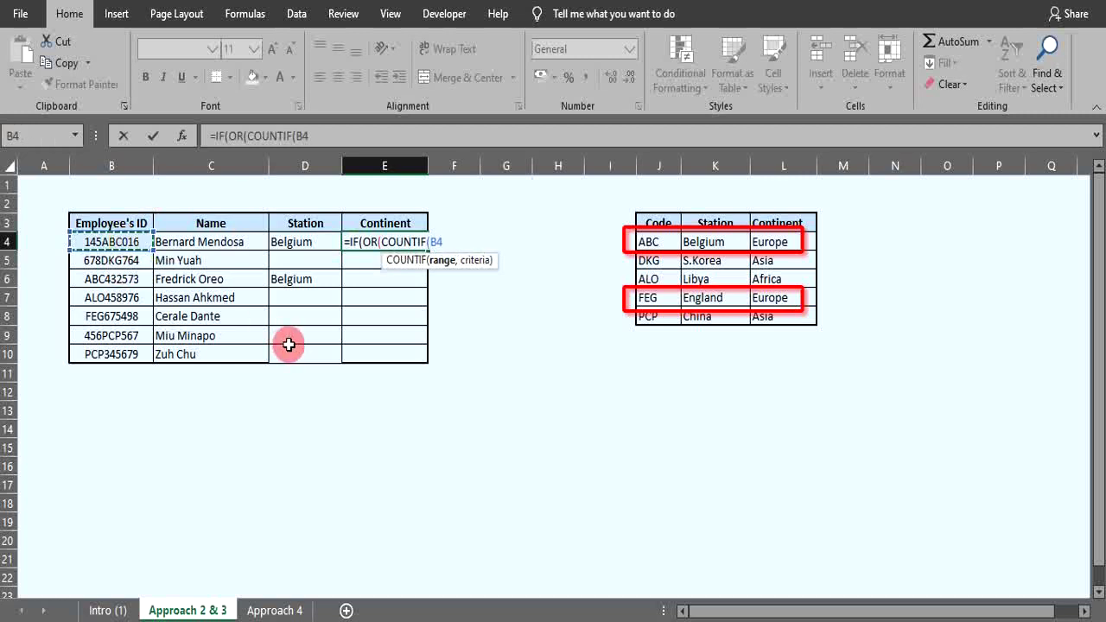
type(",{\"*")
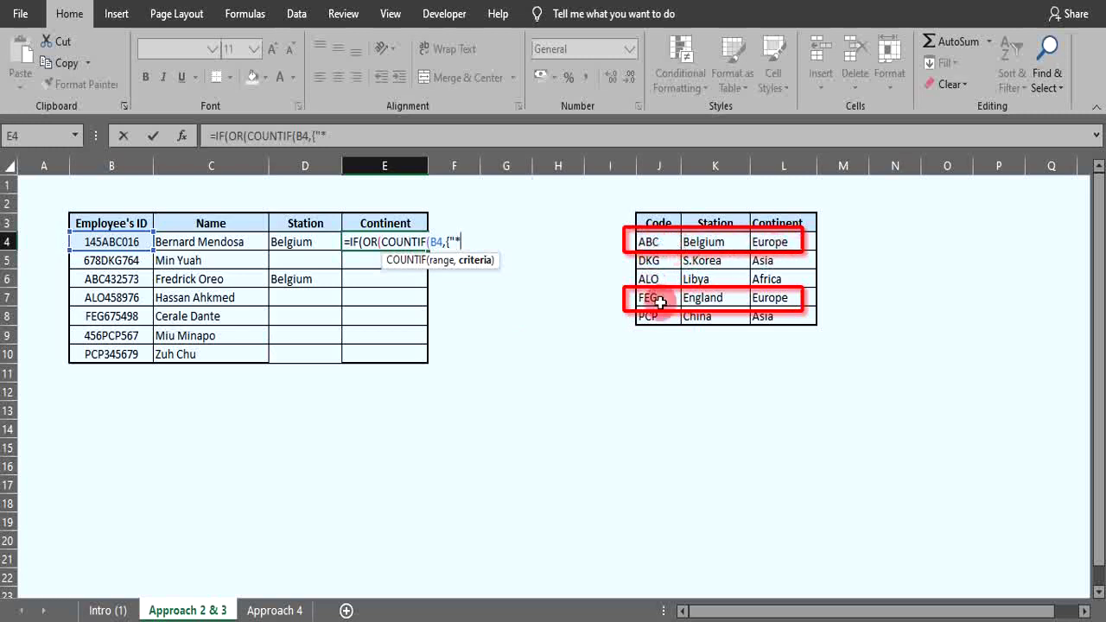
type("AB")
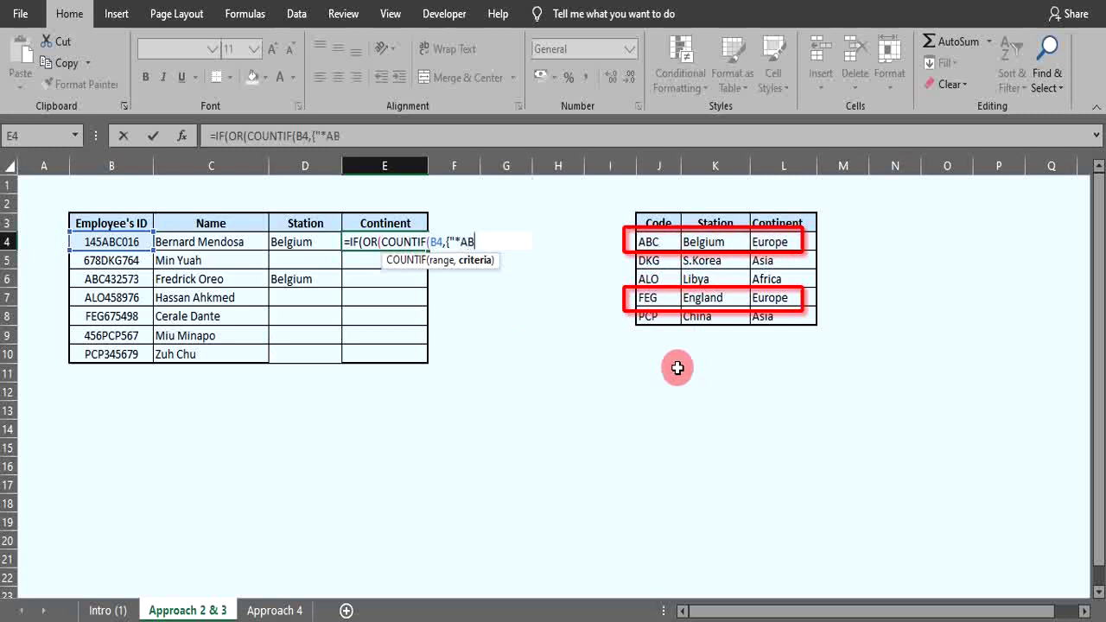
type("C*\",\"*")
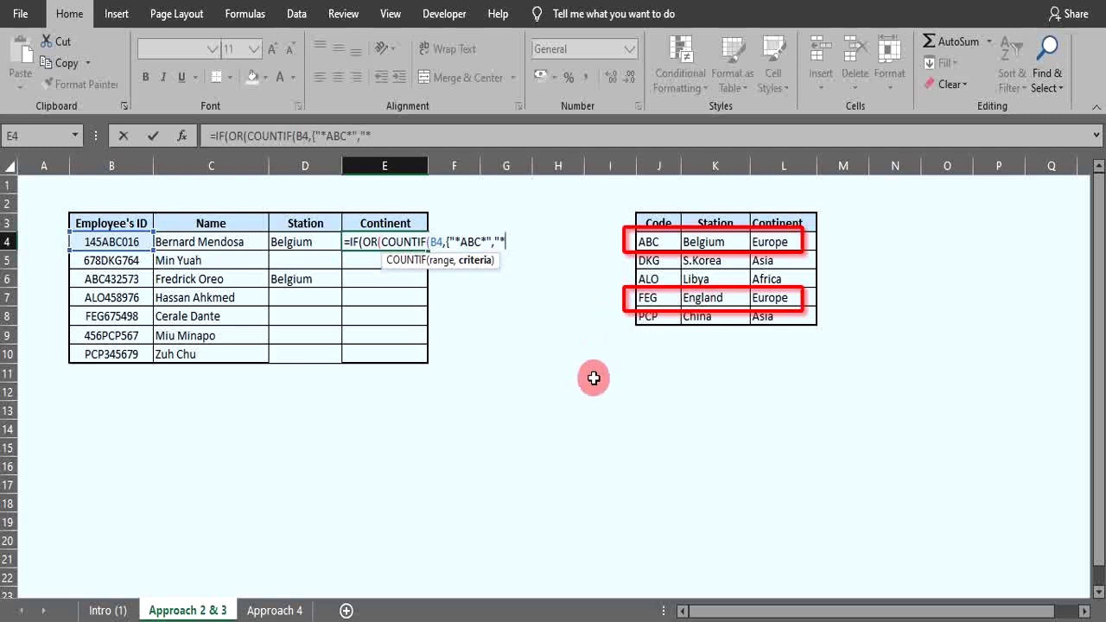
type("FEG*\"}))")
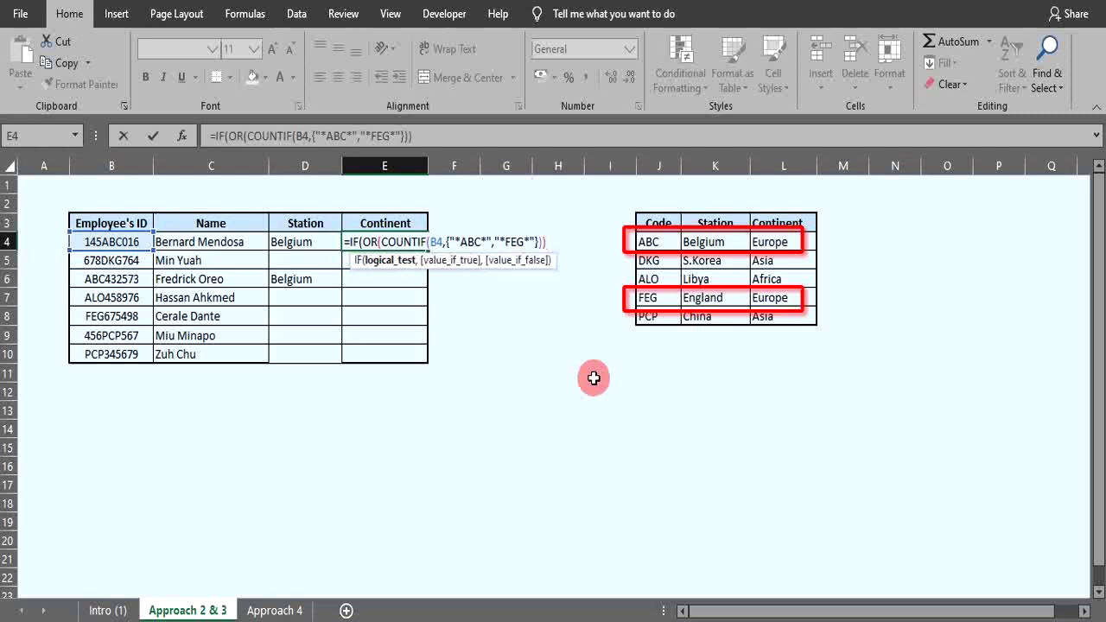
Step: Finish the E4 formula with the absolute reference $L$4 as the value if true and "" as the value if false
type(",")
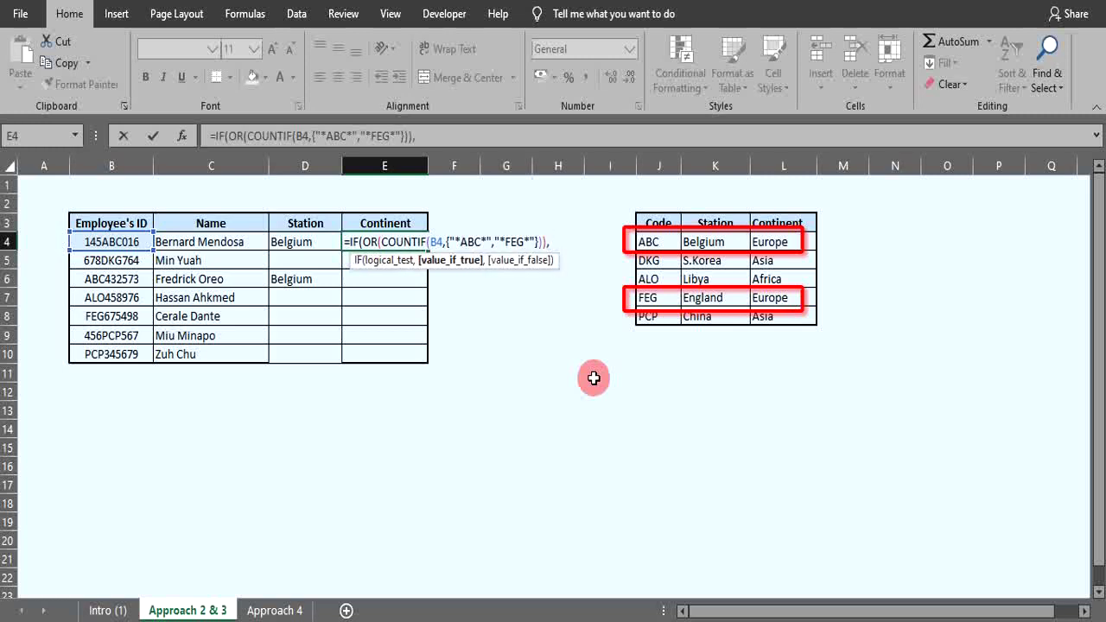
left_click(775, 243)
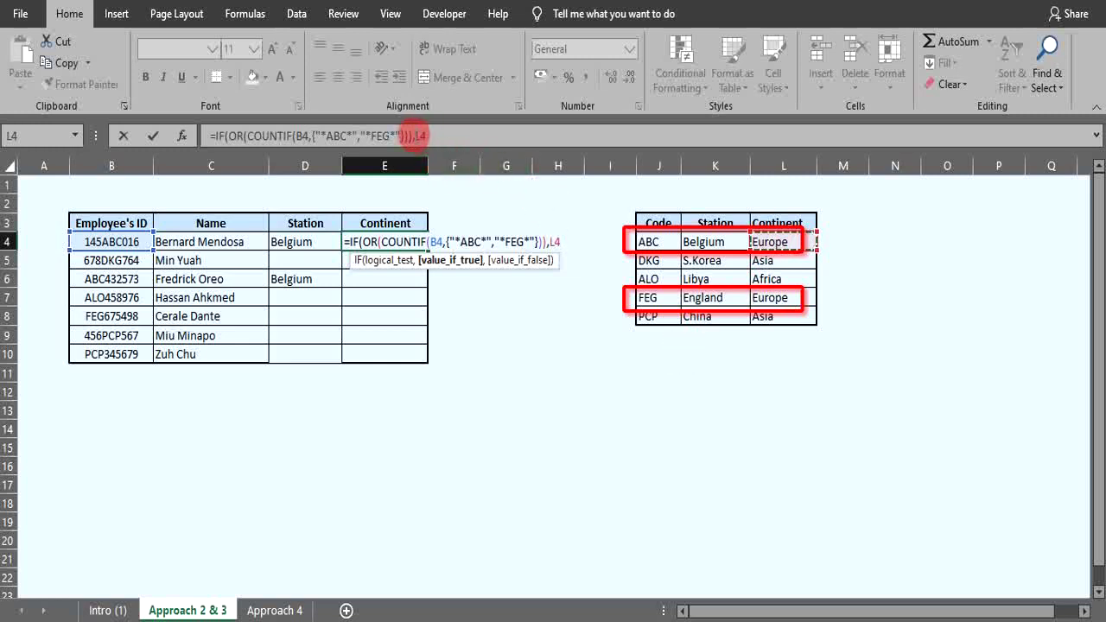
left_click(413, 135)
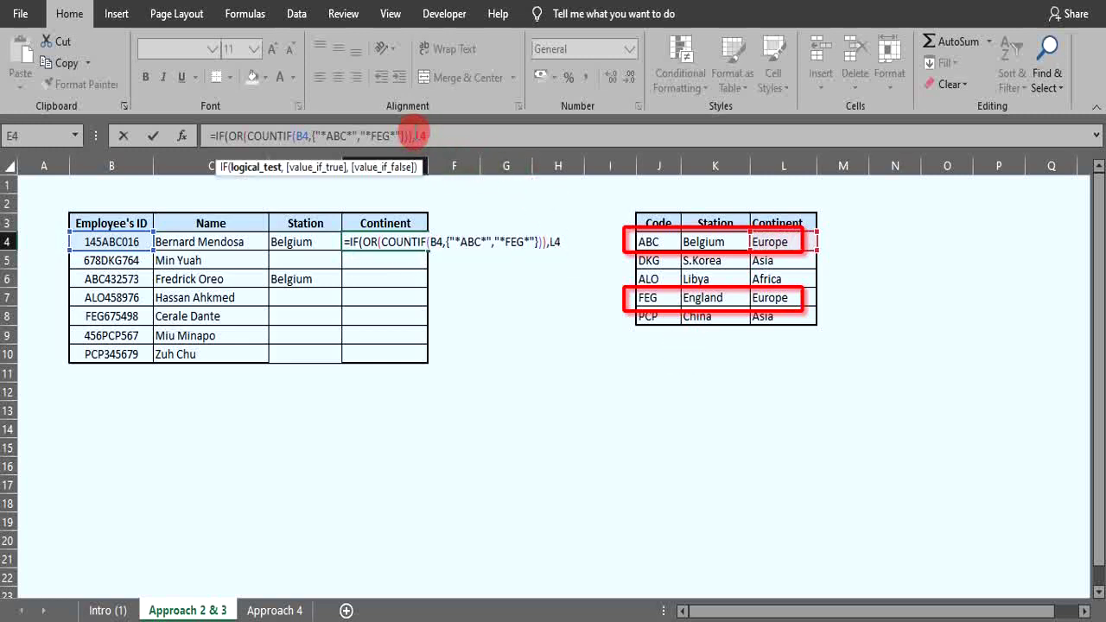
key("F4")
type(",")
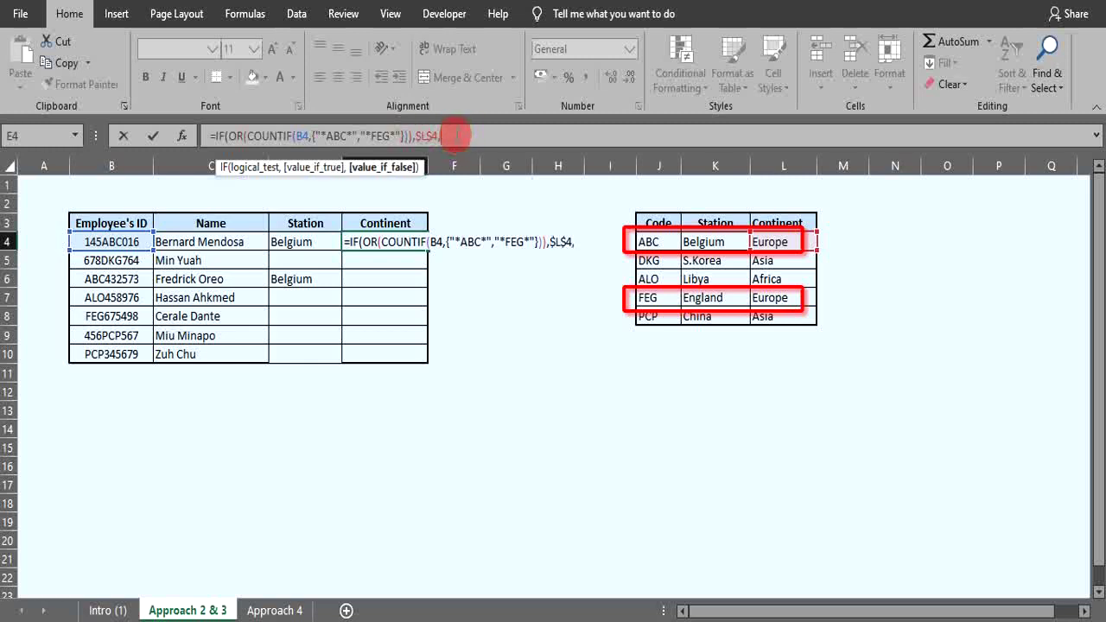
type("\"\")")
key("ctrl+Return")
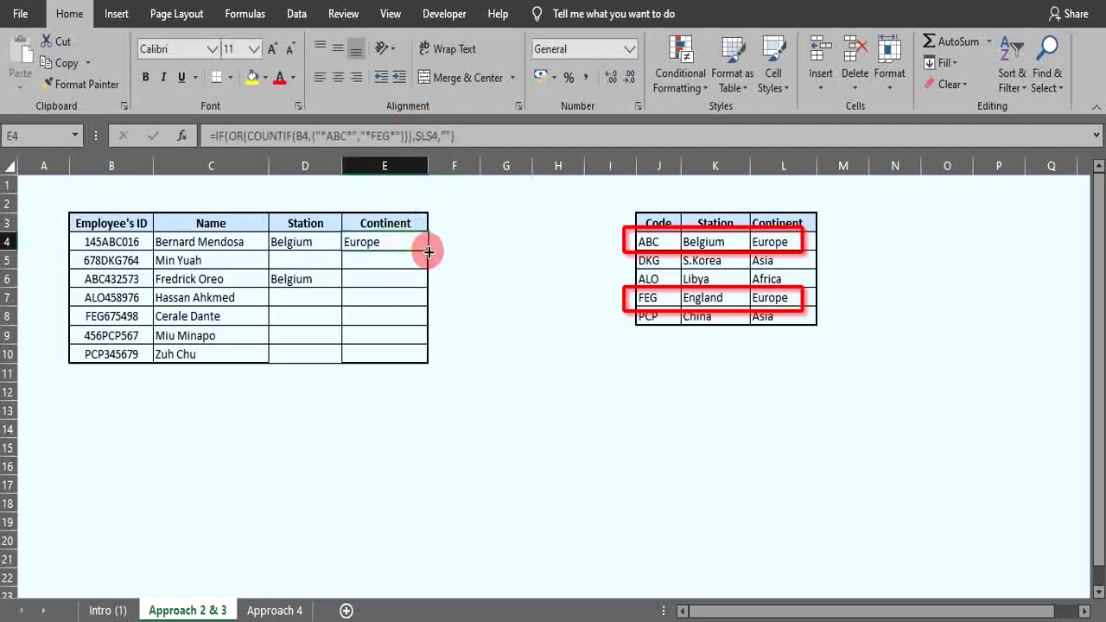
Step: Copy the E4 Continent formula down for the remaining employees and compare the results with the Station column
double_click(427, 249)
left_click(510, 328)
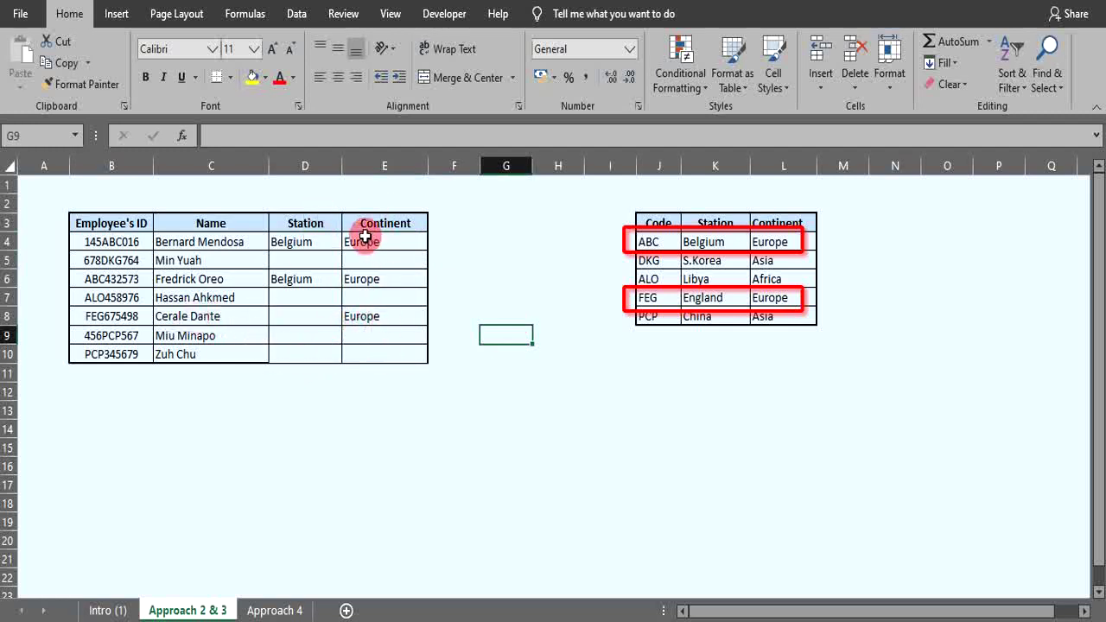
left_click(290, 243)
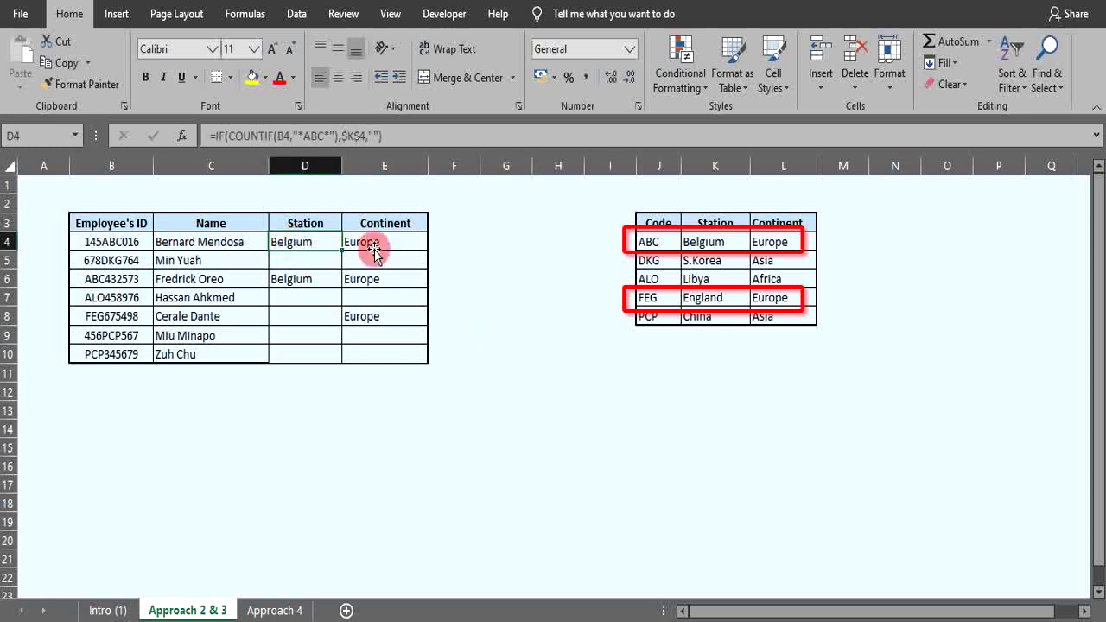
left_click(304, 280)
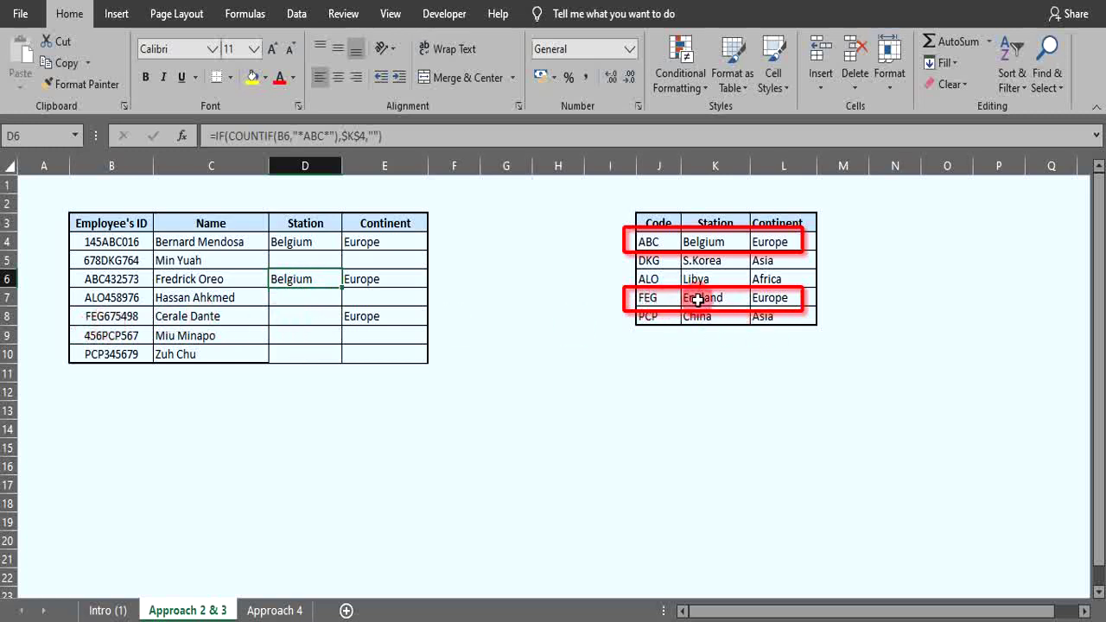
left_click(377, 316)
left_click(447, 430)
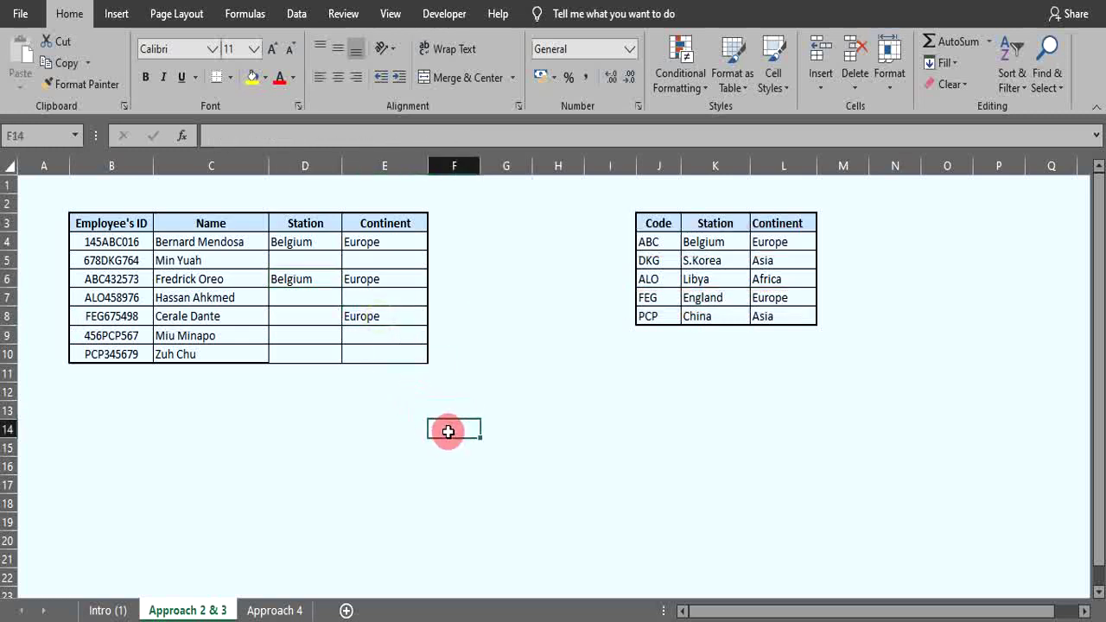
Step: Switch to the Approach 4 sheet
left_click(275, 611)
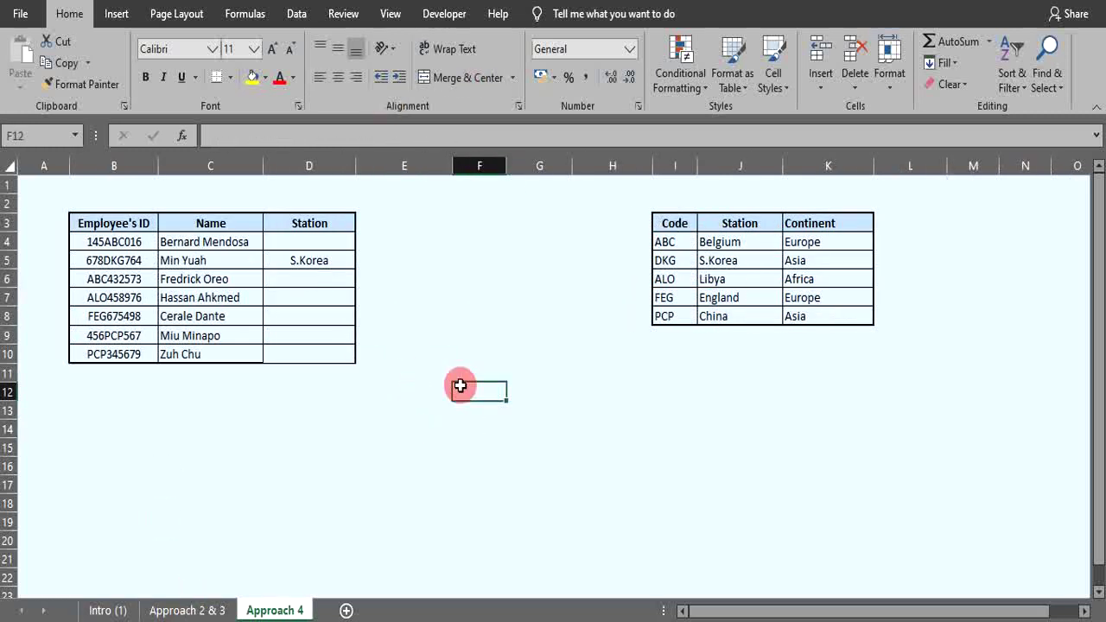